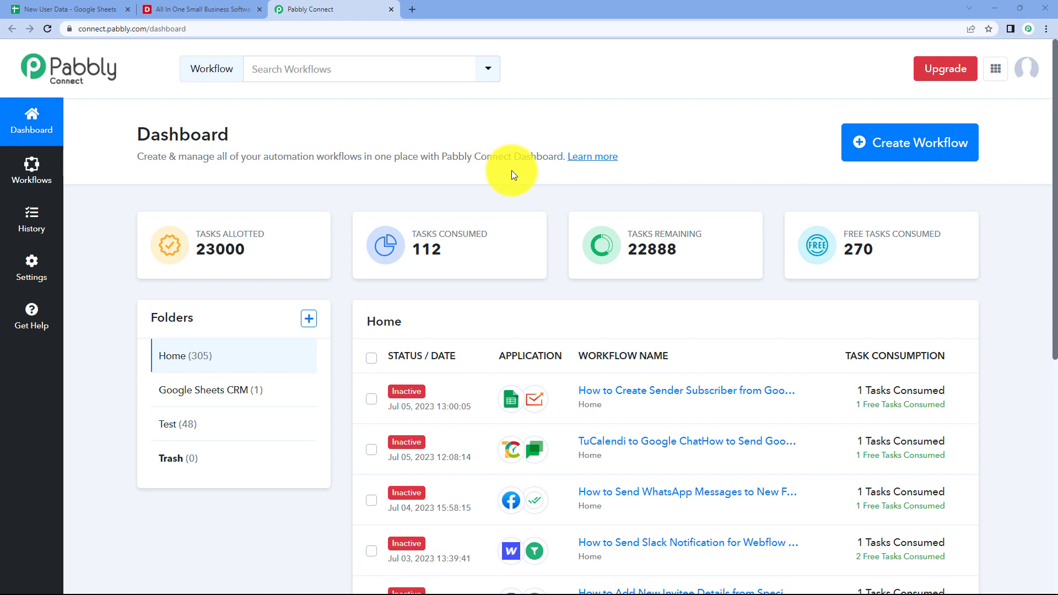
Create a workflow named 'Google Sheets to Deskera' and collapse its Trigger step.
{"action": "left_click", "coordinate": [878, 146]}
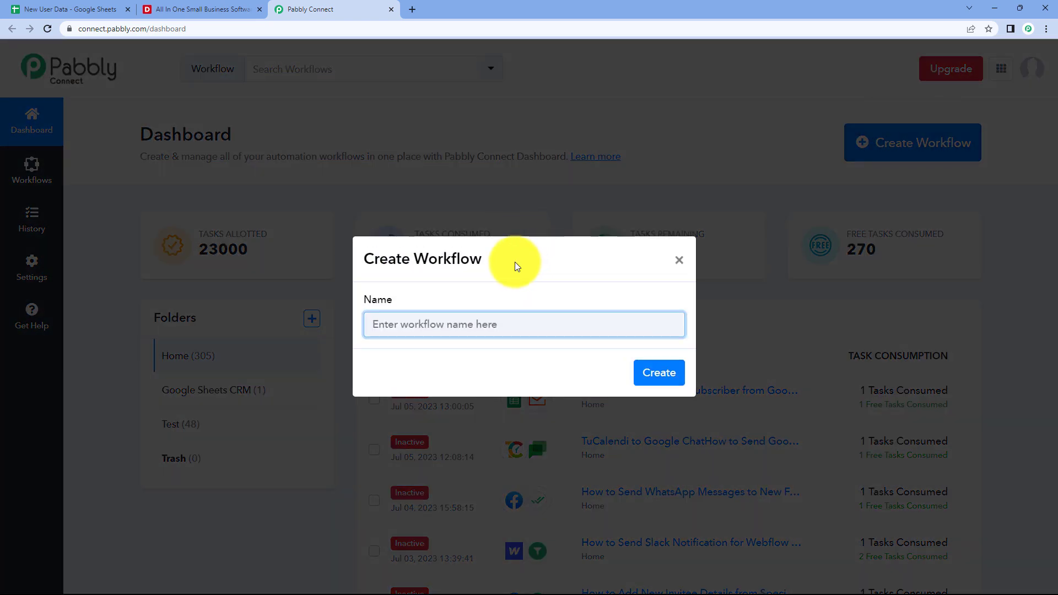
{"action": "type", "text": "Google Sh"}
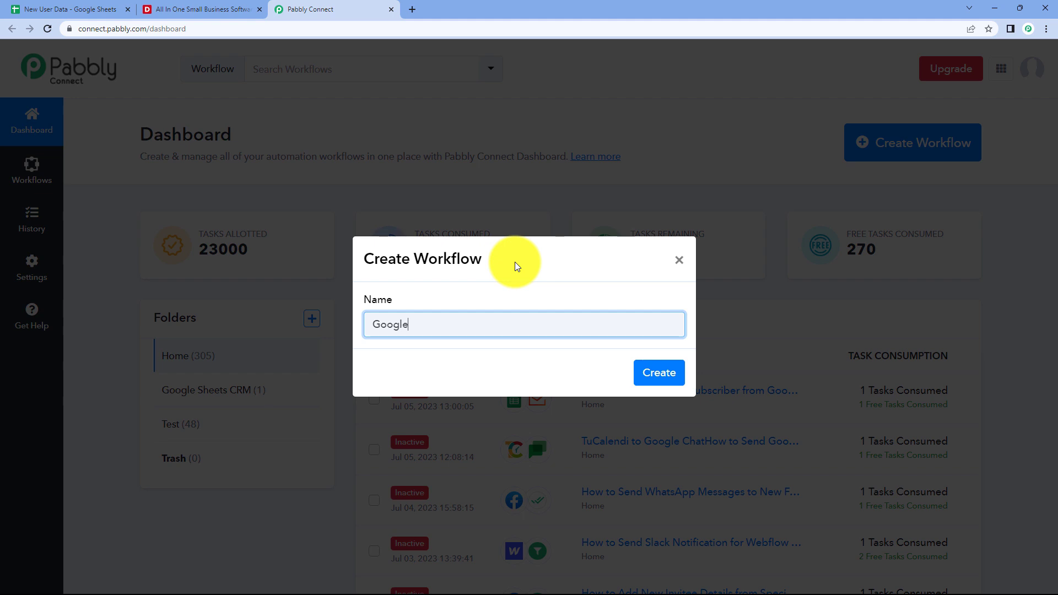
{"action": "type", "text": "eets to Deskera"}
{"action": "left_click", "coordinate": [674, 369]}
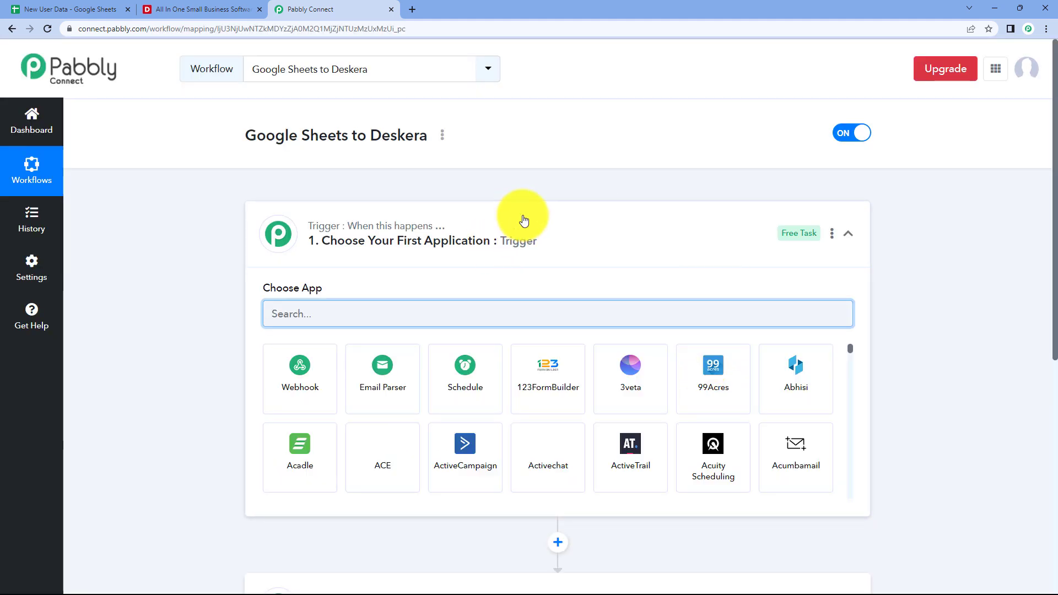
{"action": "left_click", "coordinate": [524, 219]}
{"action": "scroll", "coordinate": [216, 207], "scroll_direction": "down", "scroll_amount": 1}
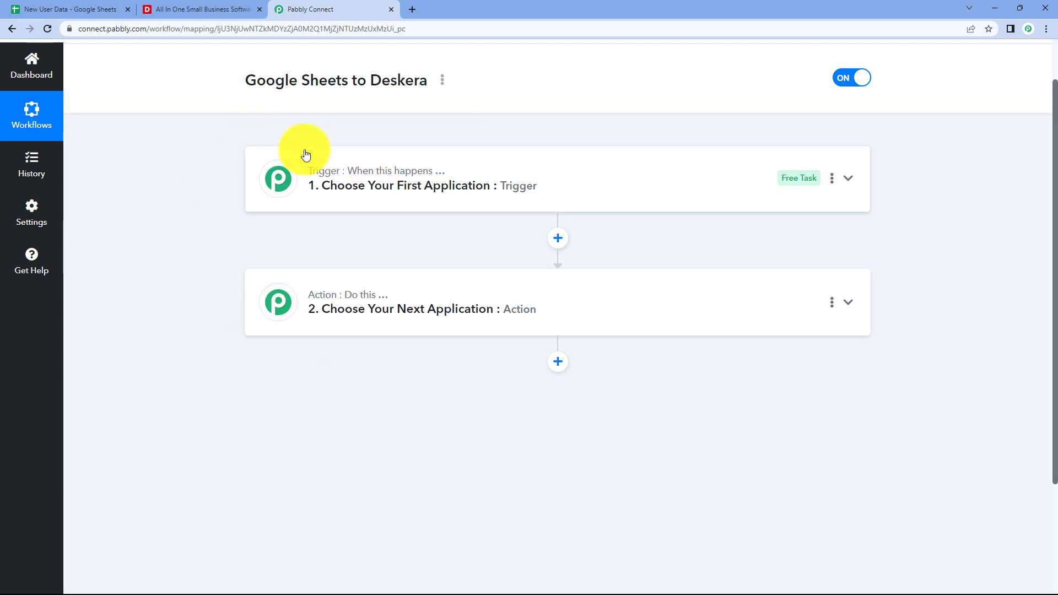
{"action": "mouse_move", "coordinate": [362, 188]}
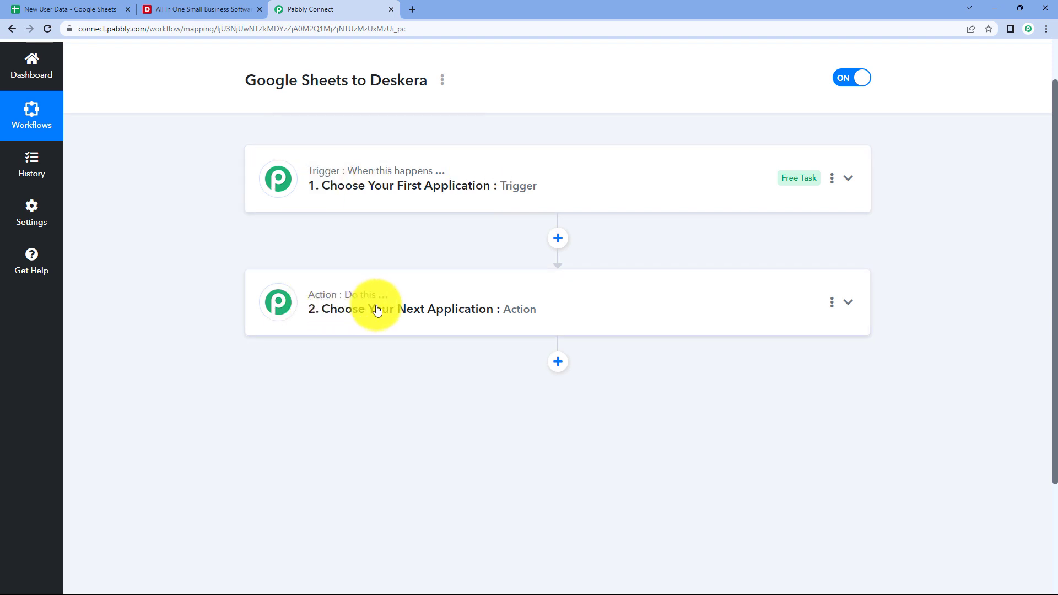
{"action": "left_click", "coordinate": [540, 176]}
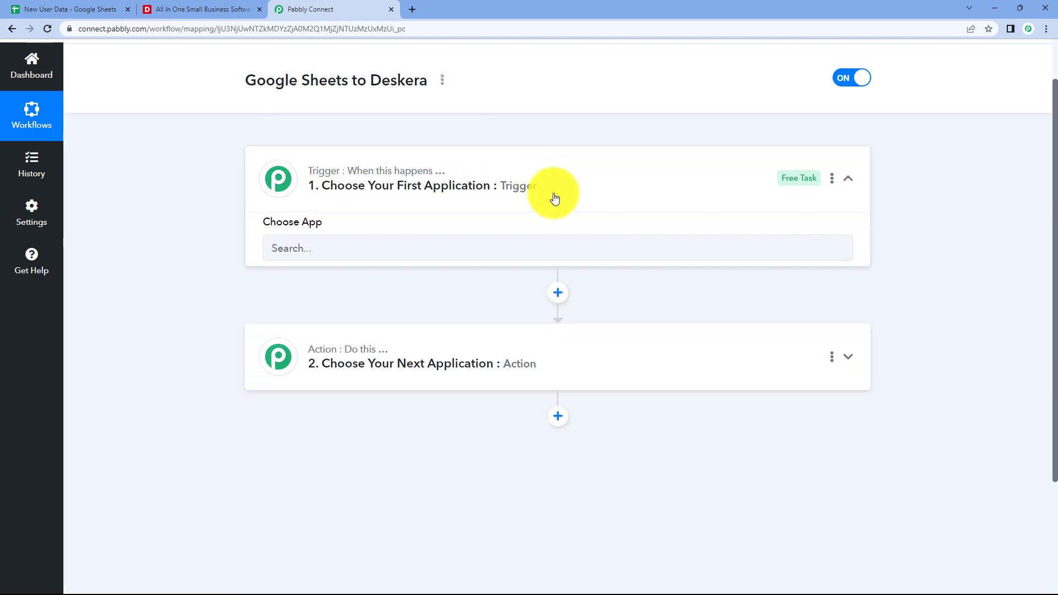
{"action": "scroll", "coordinate": [213, 224], "scroll_direction": "down", "scroll_amount": 1}
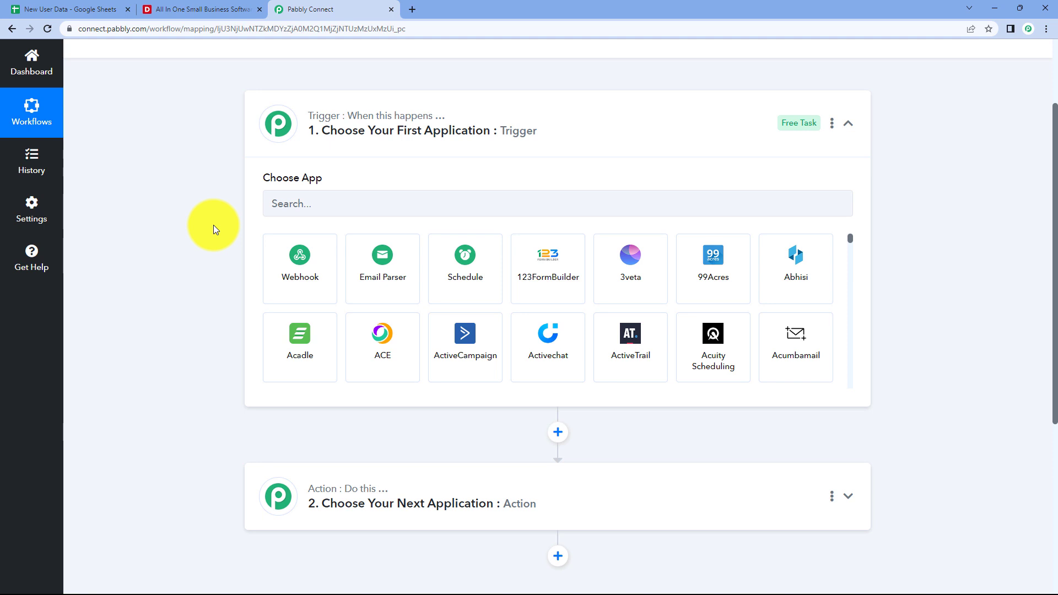
{"action": "left_click", "coordinate": [110, 9]}
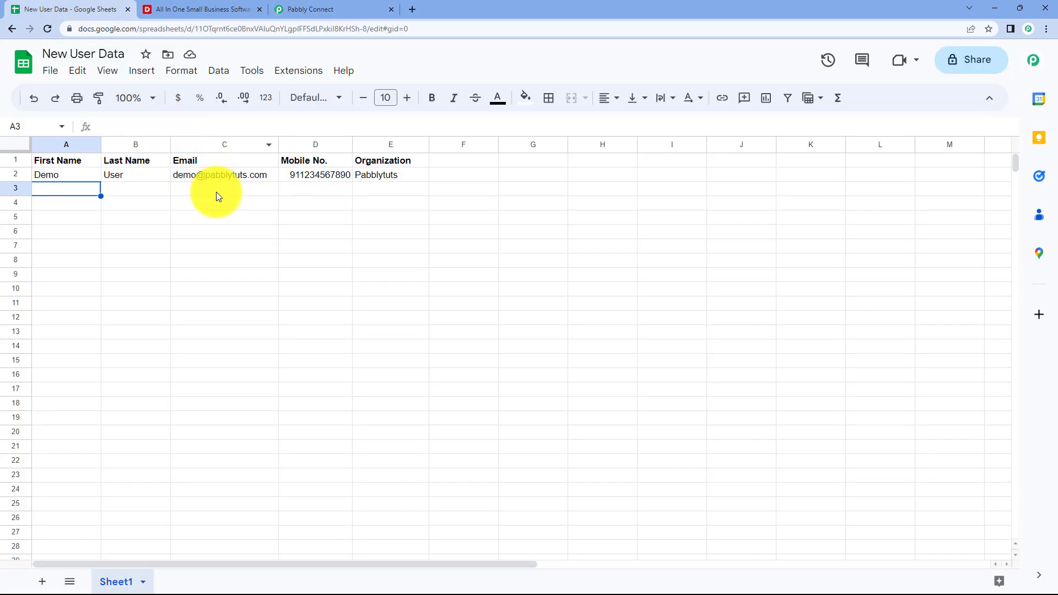
{"action": "left_click", "coordinate": [331, 9]}
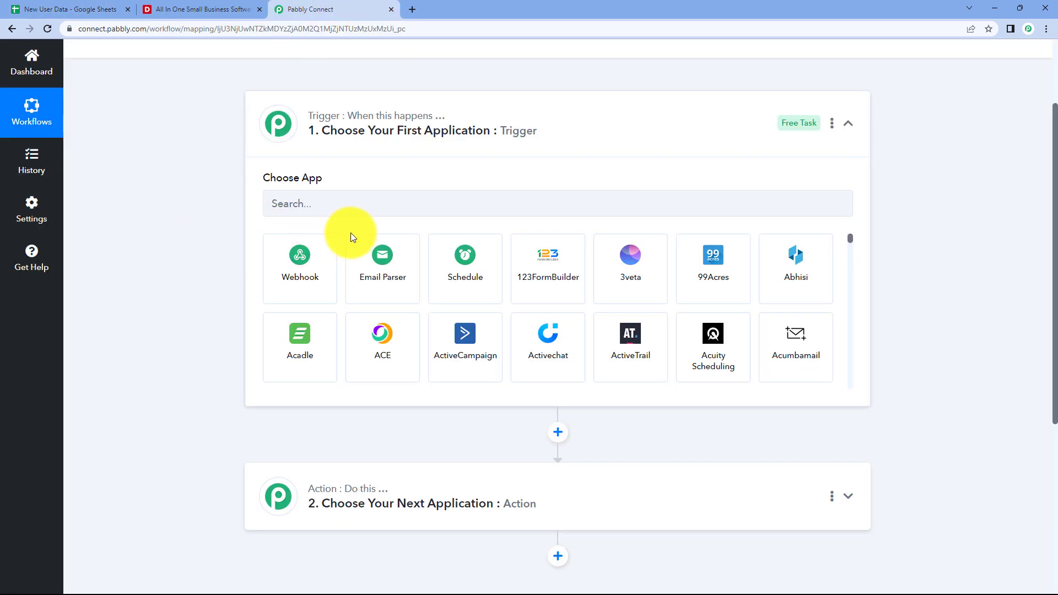
{"action": "left_click", "coordinate": [63, 9]}
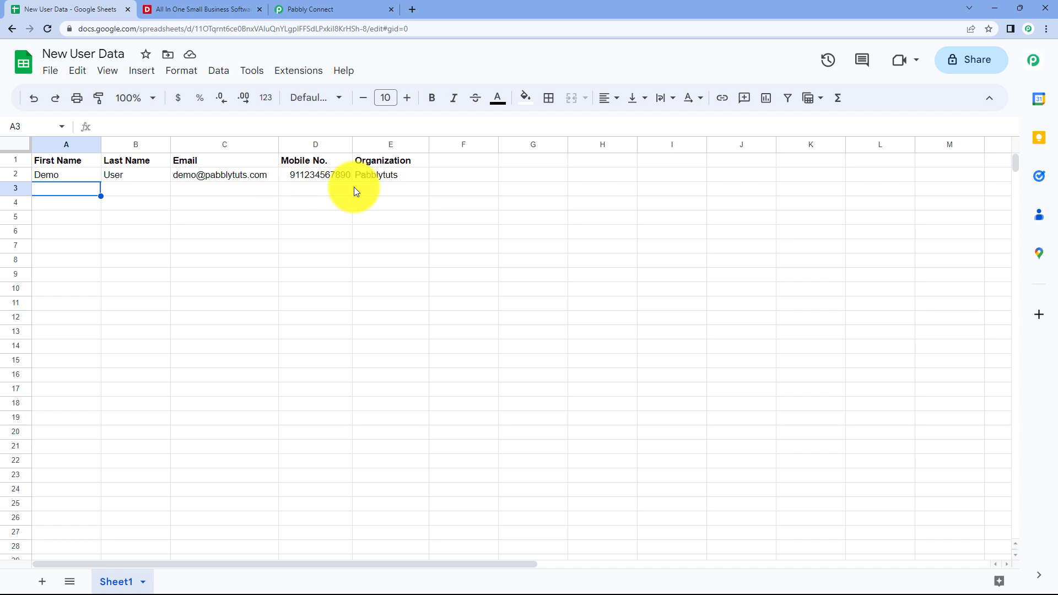
{"action": "left_click", "coordinate": [350, 8]}
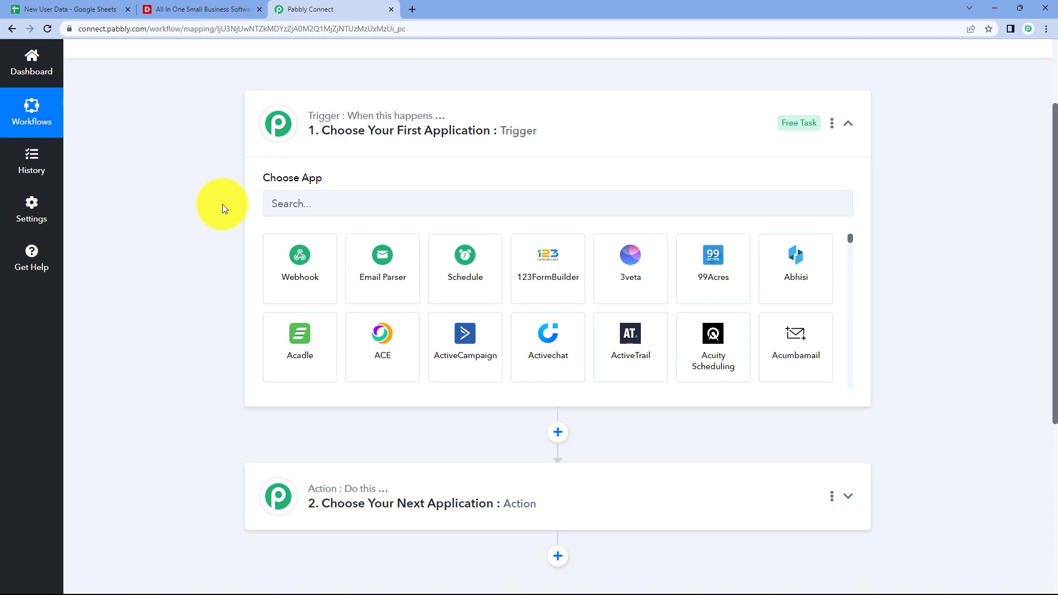
{"action": "scroll", "coordinate": [223, 203], "scroll_direction": "down", "scroll_amount": 2}
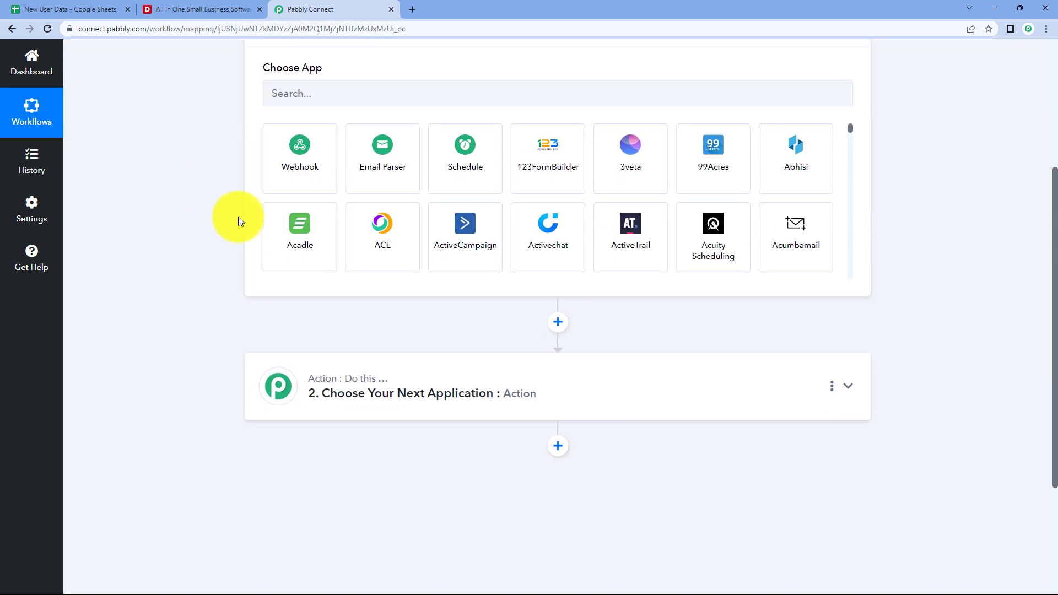
{"action": "scroll", "coordinate": [238, 220], "scroll_direction": "down", "scroll_amount": 1}
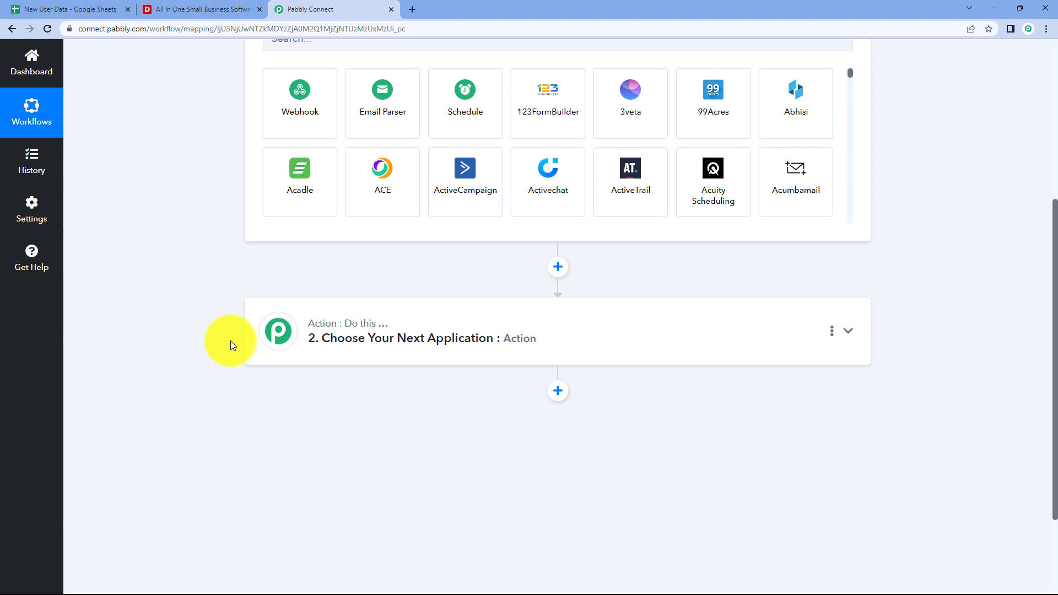
{"action": "scroll", "coordinate": [213, 319], "scroll_direction": "up", "scroll_amount": 3}
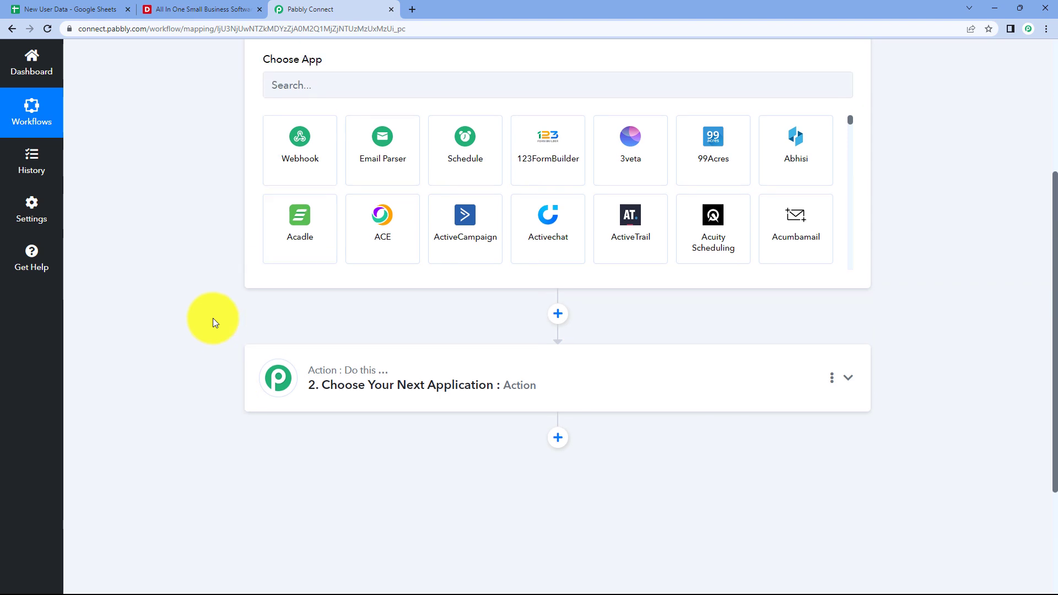
{"action": "left_click", "coordinate": [292, 202]}
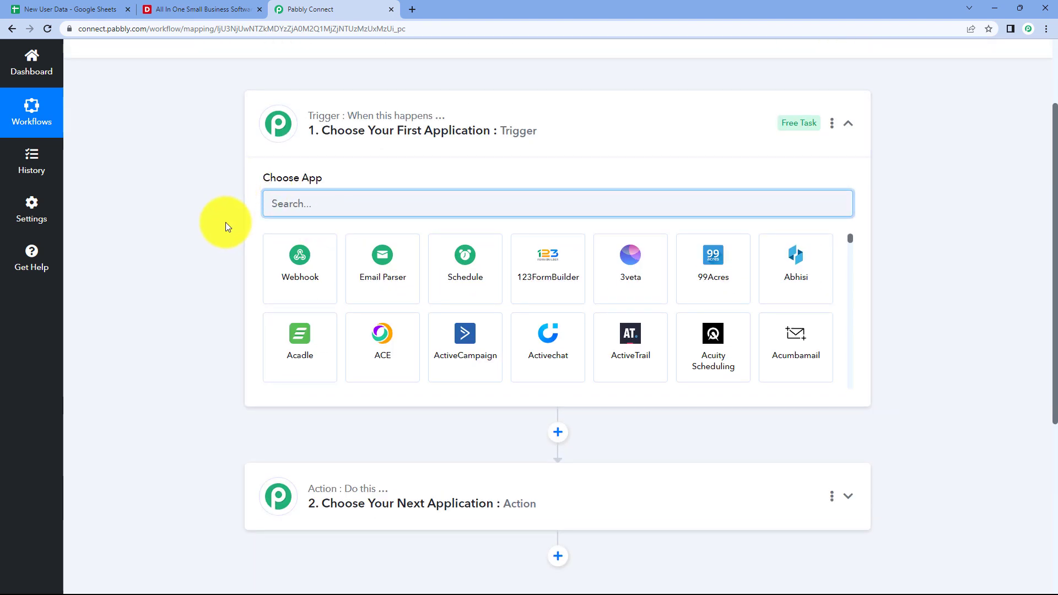
Set the trigger app to Google Sheets with the New or Updated Spreadsheet Row event.
{"action": "type", "text": "Goo"}
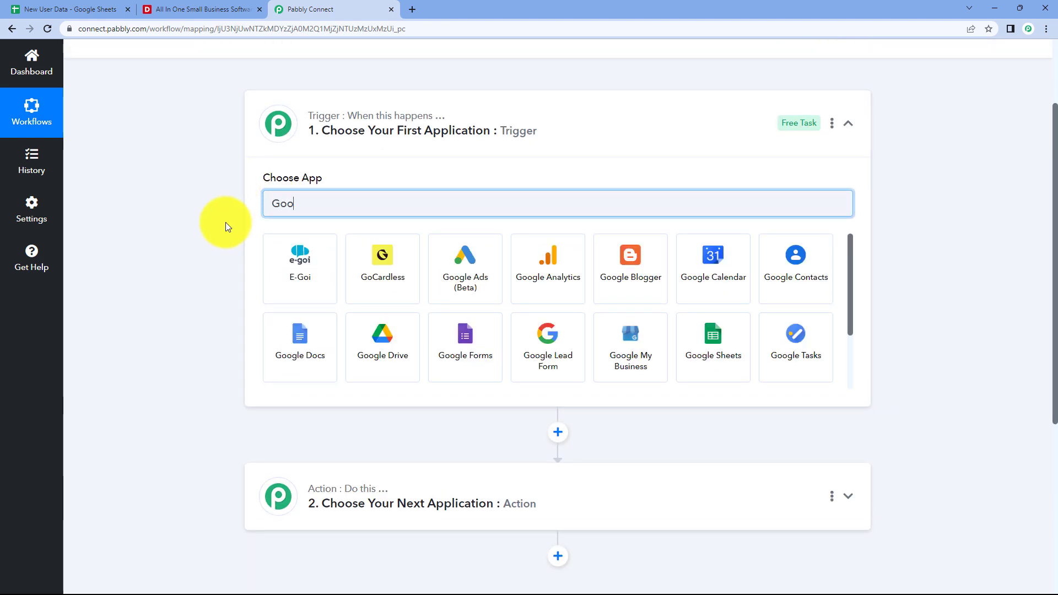
{"action": "type", "text": "gle Sheets"}
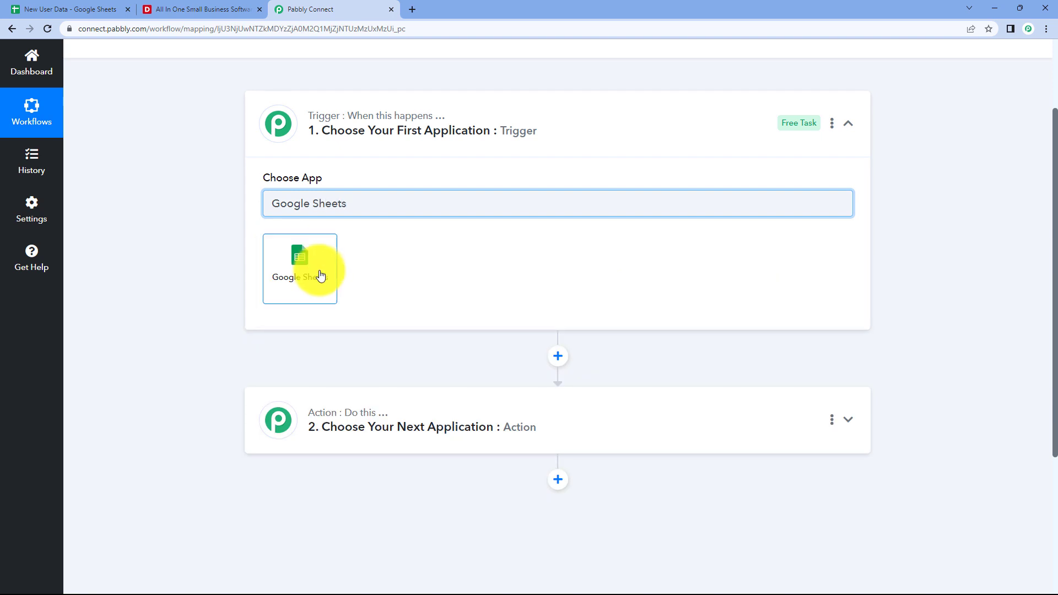
{"action": "left_click", "coordinate": [319, 274]}
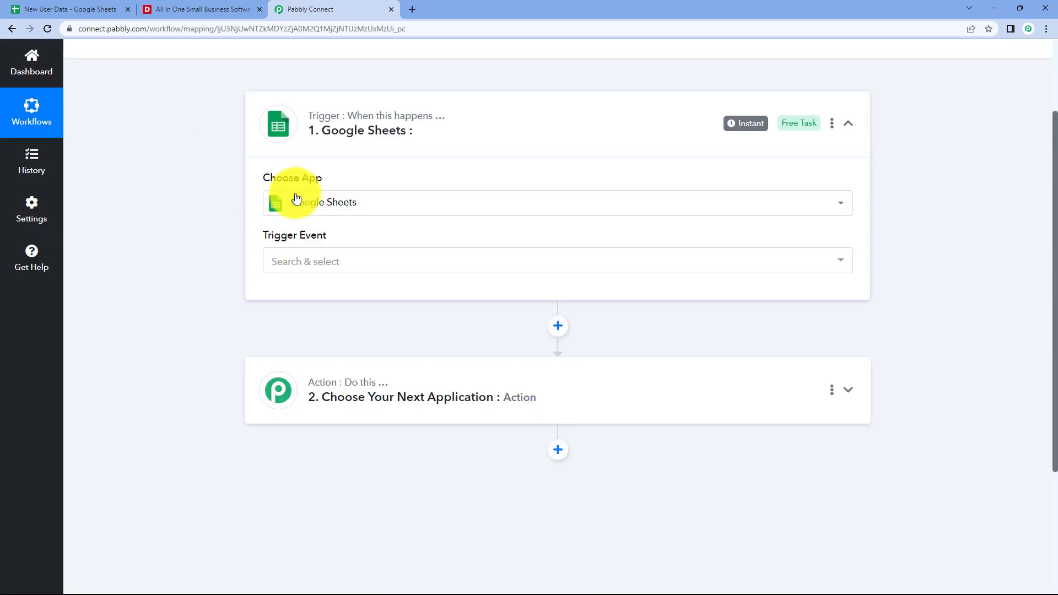
{"action": "left_click", "coordinate": [359, 261]}
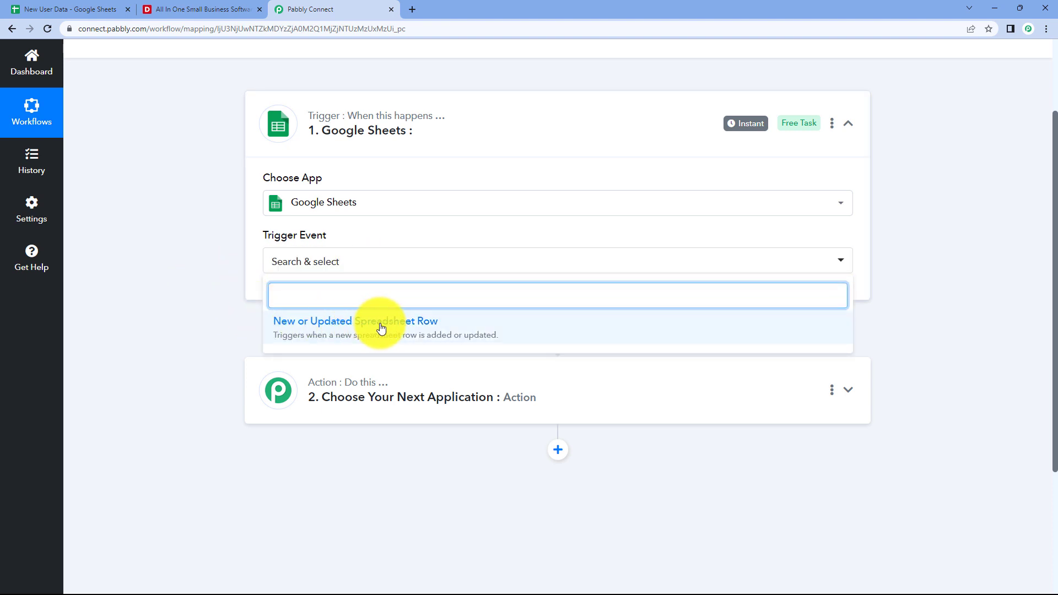
{"action": "left_click", "coordinate": [447, 325]}
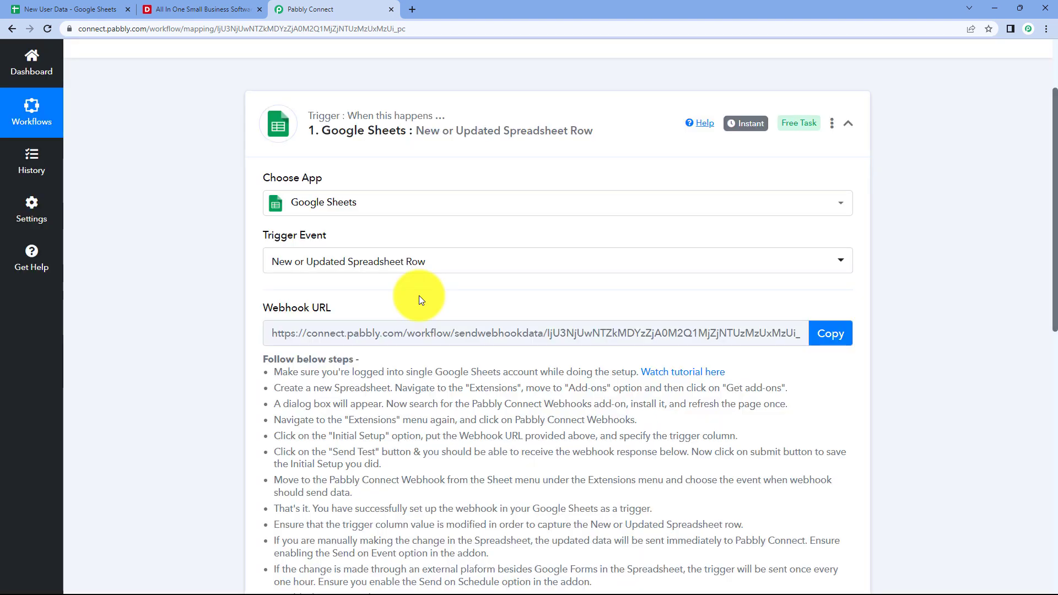
Read the setup instructions and copy the trigger's webhook URL.
{"action": "scroll", "coordinate": [419, 295], "scroll_direction": "down", "scroll_amount": 2}
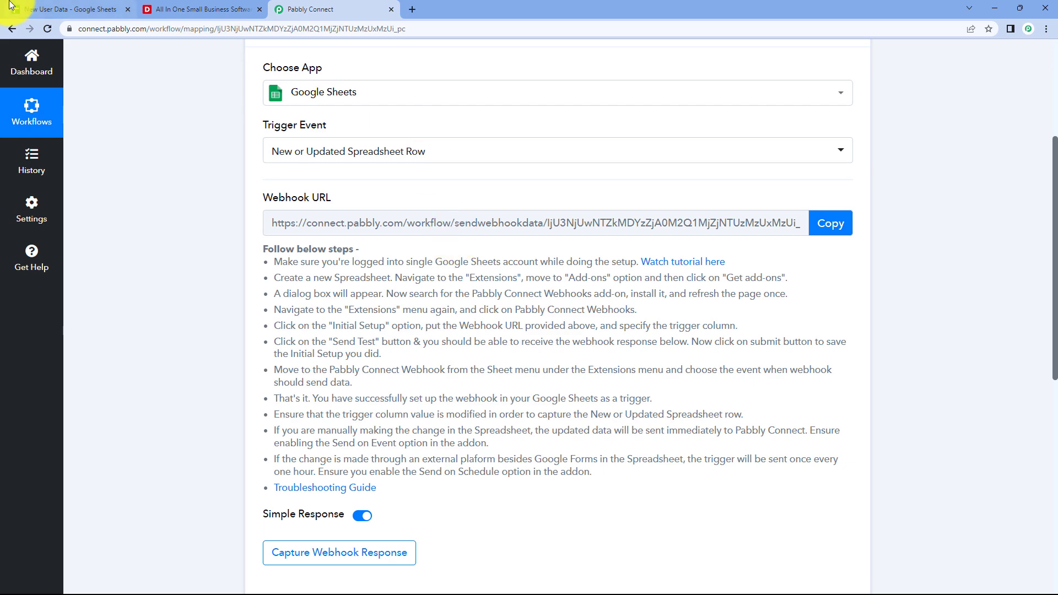
{"action": "left_click", "coordinate": [69, 9]}
{"action": "left_click", "coordinate": [364, 8]}
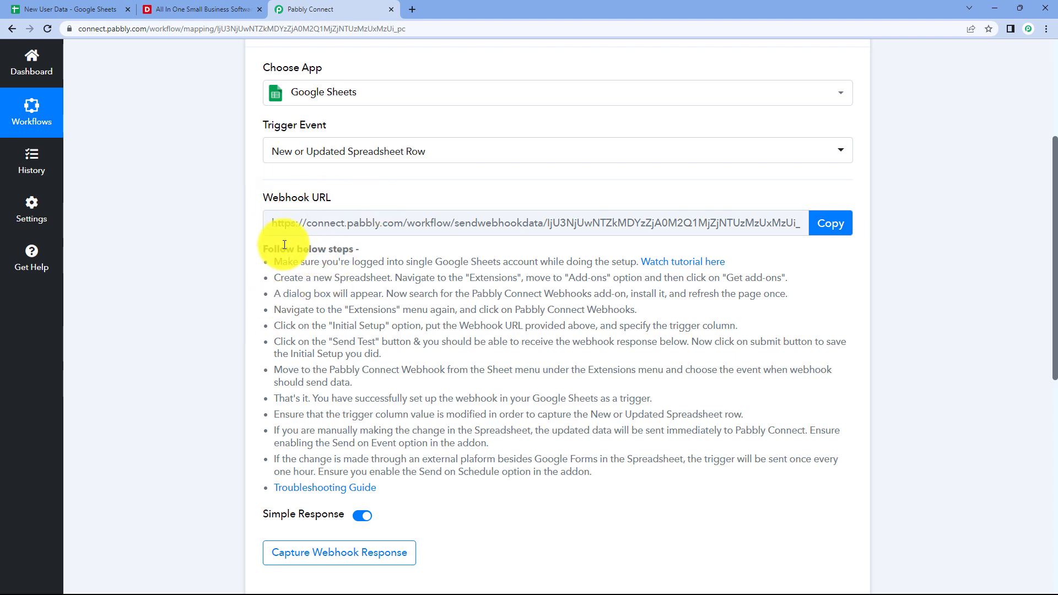
{"action": "left_click_drag", "start_coordinate": [260, 245], "coordinate": [479, 493]}
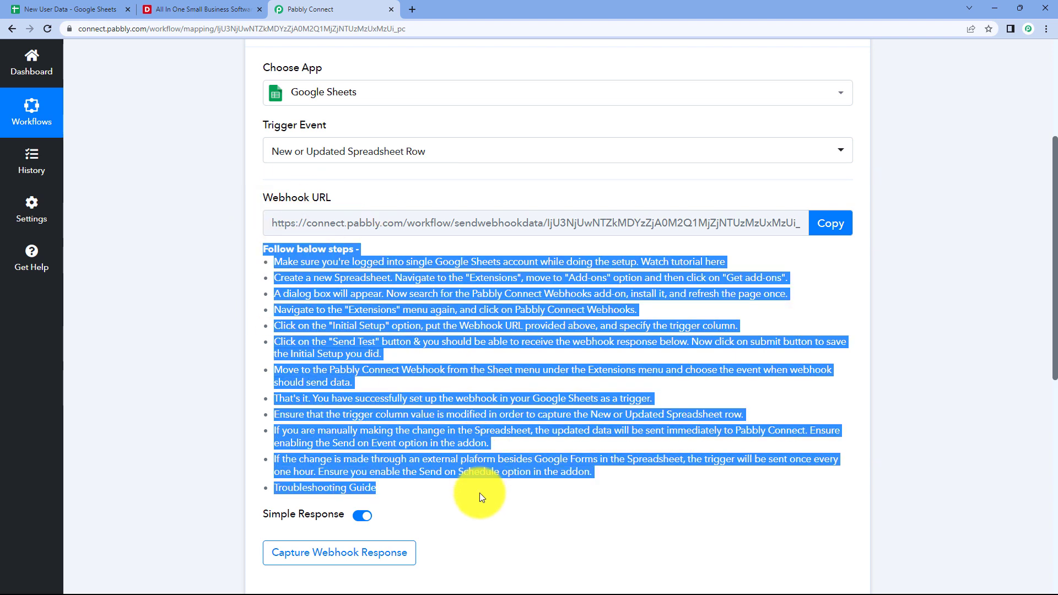
{"action": "left_click", "coordinate": [513, 356]}
{"action": "left_click", "coordinate": [825, 226]}
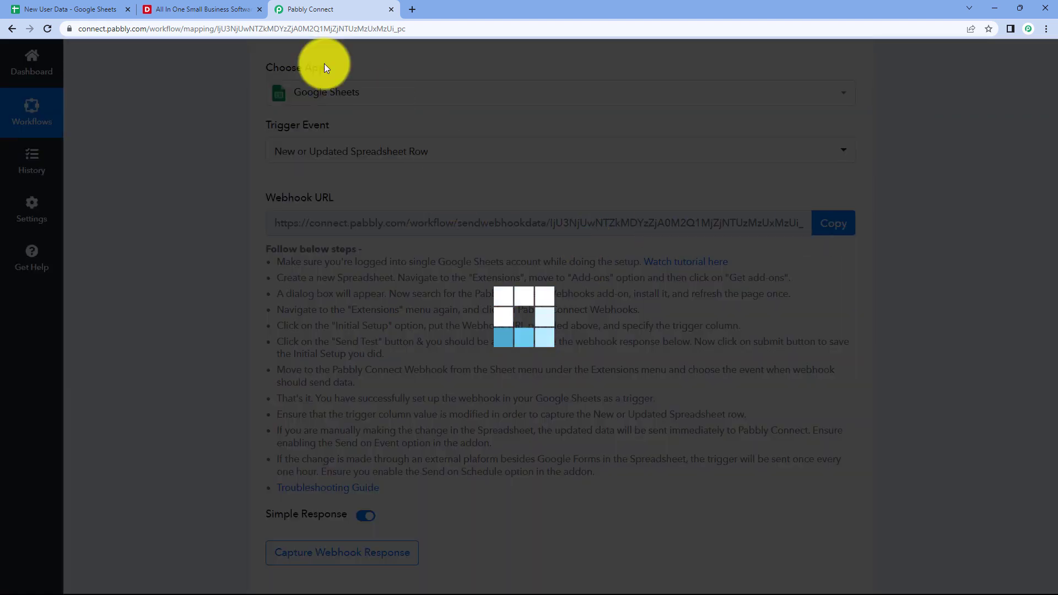
Open the add-on marketplace from the New User Data spreadsheet's Extensions menu.
{"action": "left_click", "coordinate": [82, 9]}
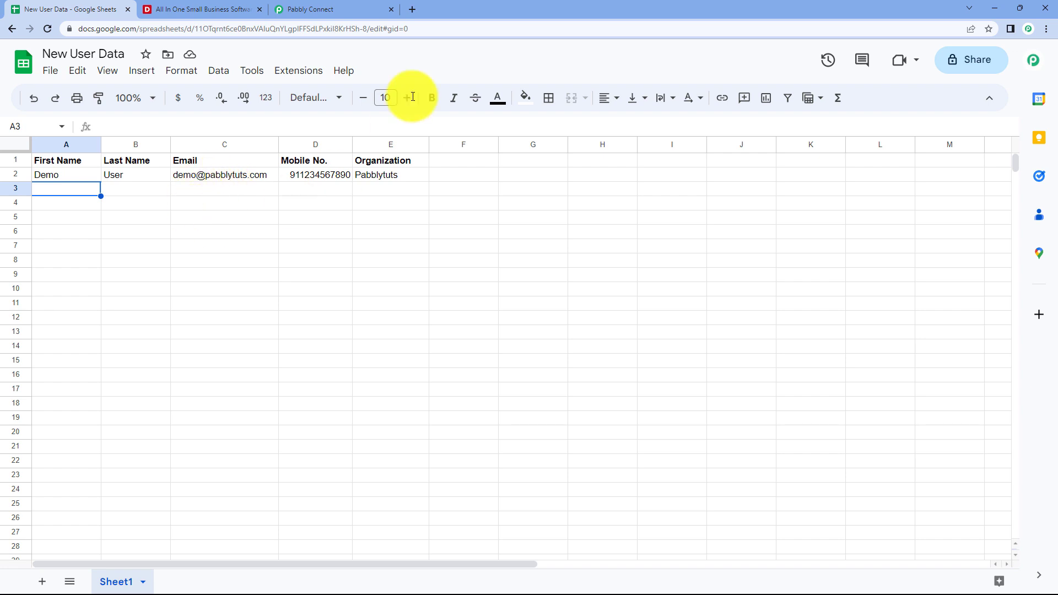
{"action": "left_click", "coordinate": [304, 72]}
{"action": "mouse_move", "coordinate": [304, 97]}
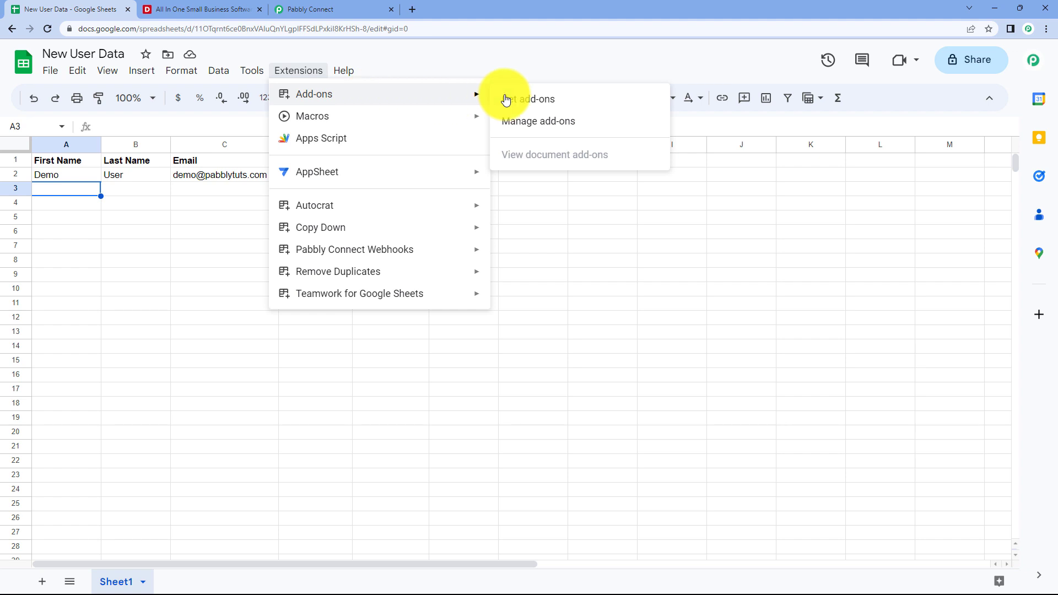
{"action": "left_click", "coordinate": [569, 97]}
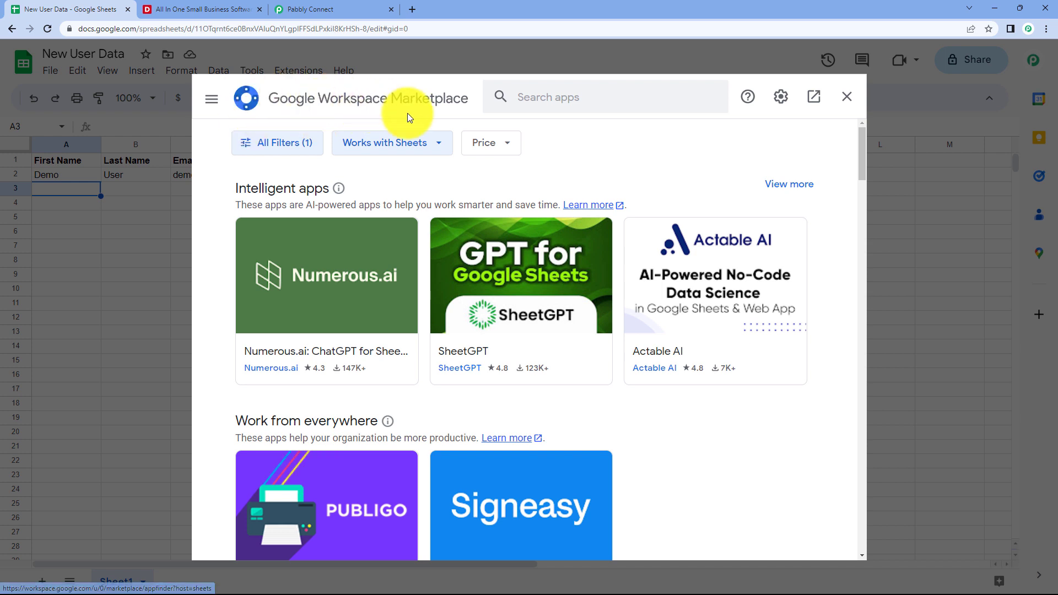
Find Pabbly Connect Webhooks, confirm it's installed, then close the marketplace and reload.
{"action": "left_click", "coordinate": [531, 98]}
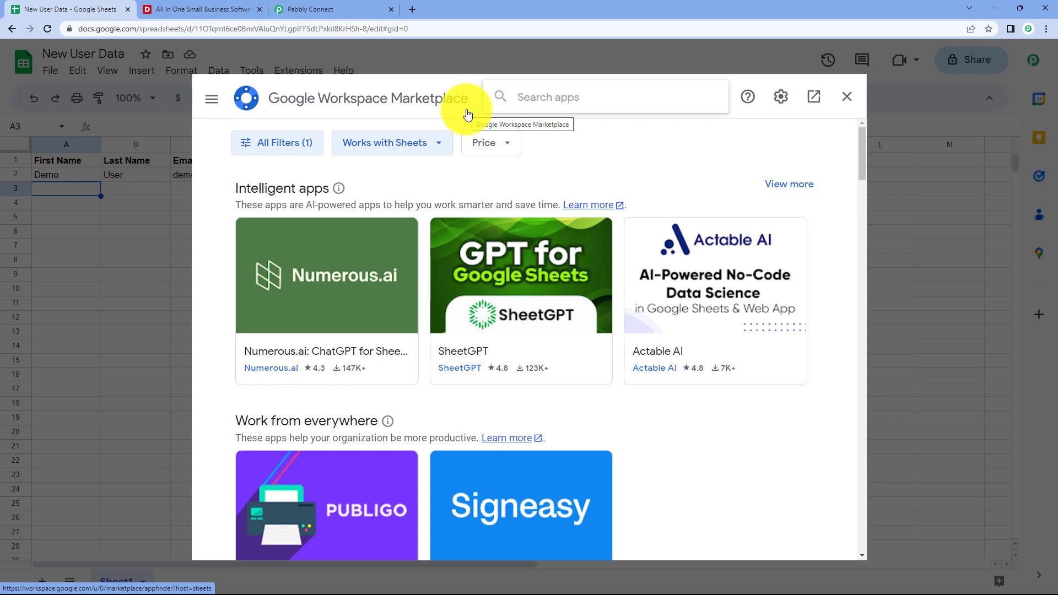
{"action": "type", "text": "p"}
{"action": "key", "text": "BackSpace"}
{"action": "type", "text": "PA"}
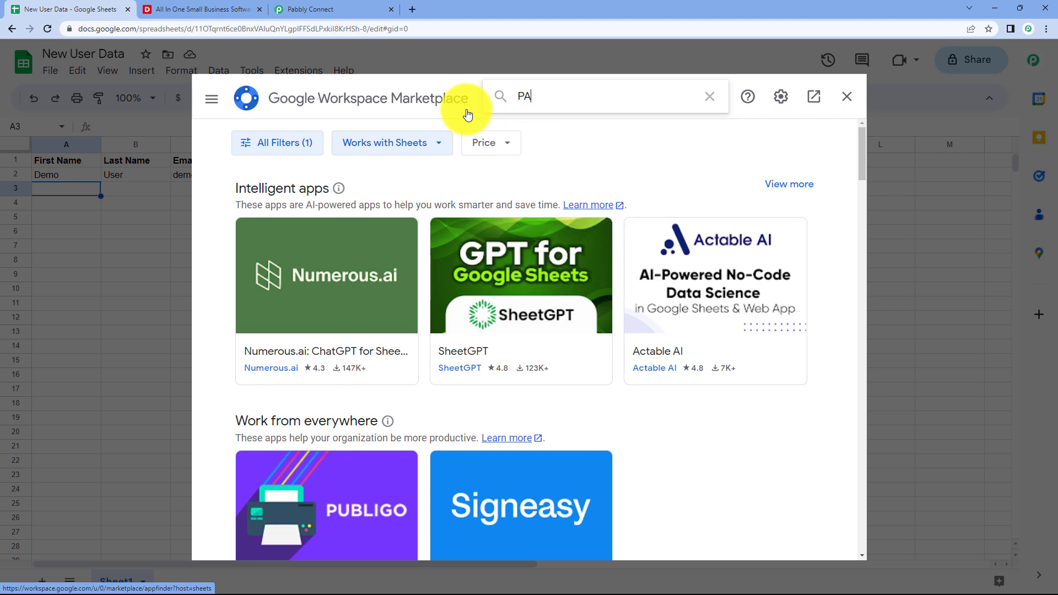
{"action": "key", "text": "BackSpace"}
{"action": "type", "text": "abbly"}
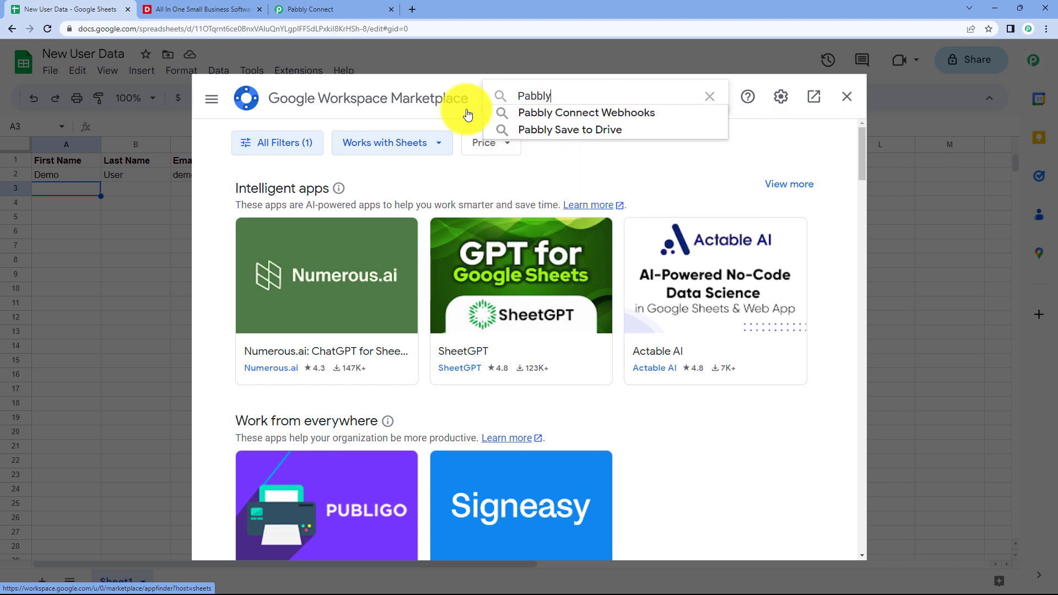
{"action": "key", "text": "Down"}
{"action": "key", "text": "Return"}
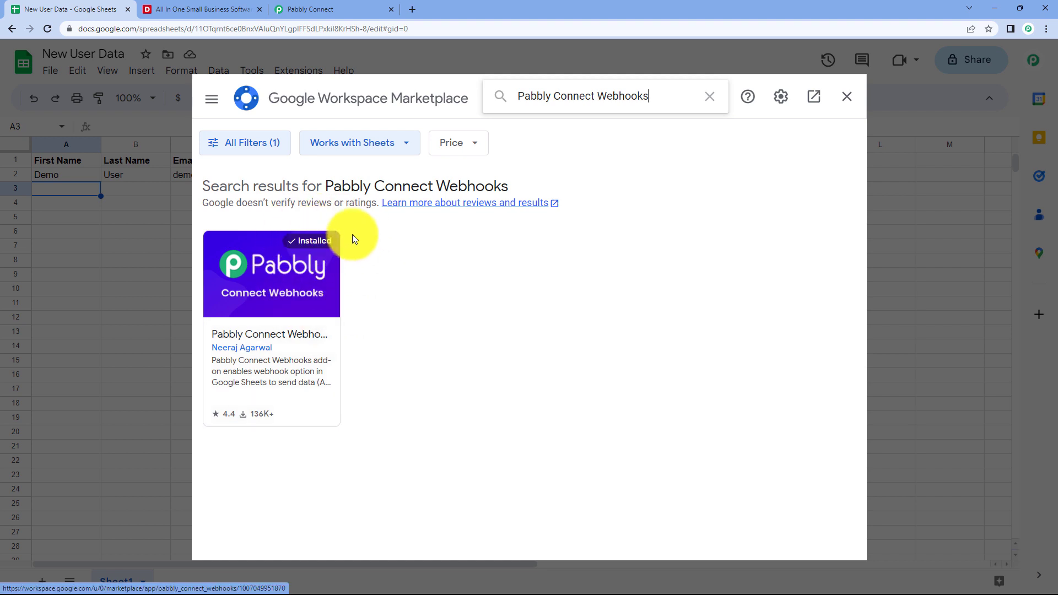
{"action": "left_click", "coordinate": [845, 98]}
{"action": "left_click", "coordinate": [48, 31]}
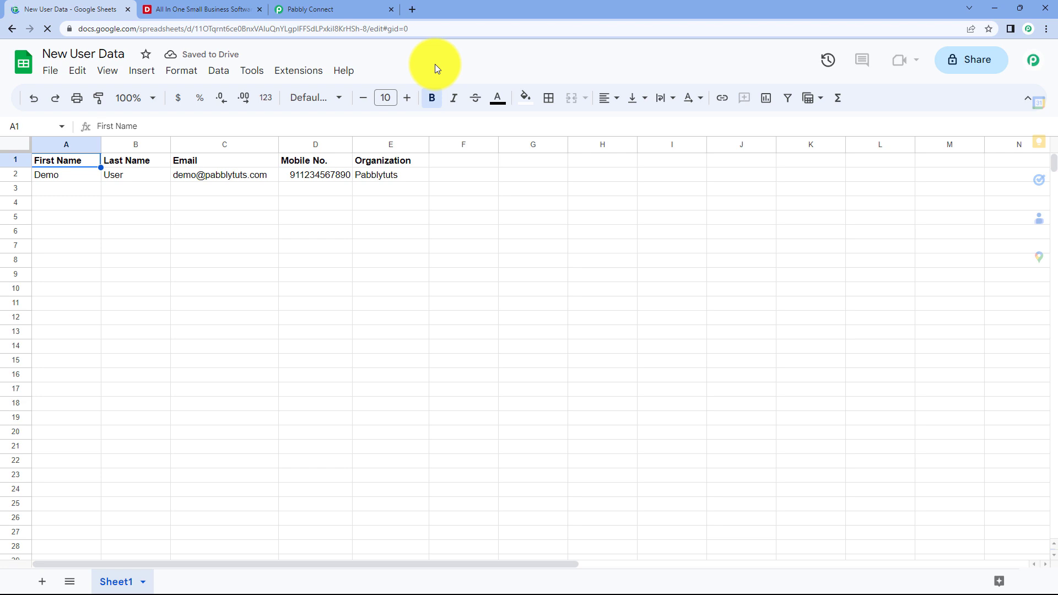
Launch Initial Setup for the Pabbly Connect Webhooks add-on.
{"action": "left_click", "coordinate": [303, 74]}
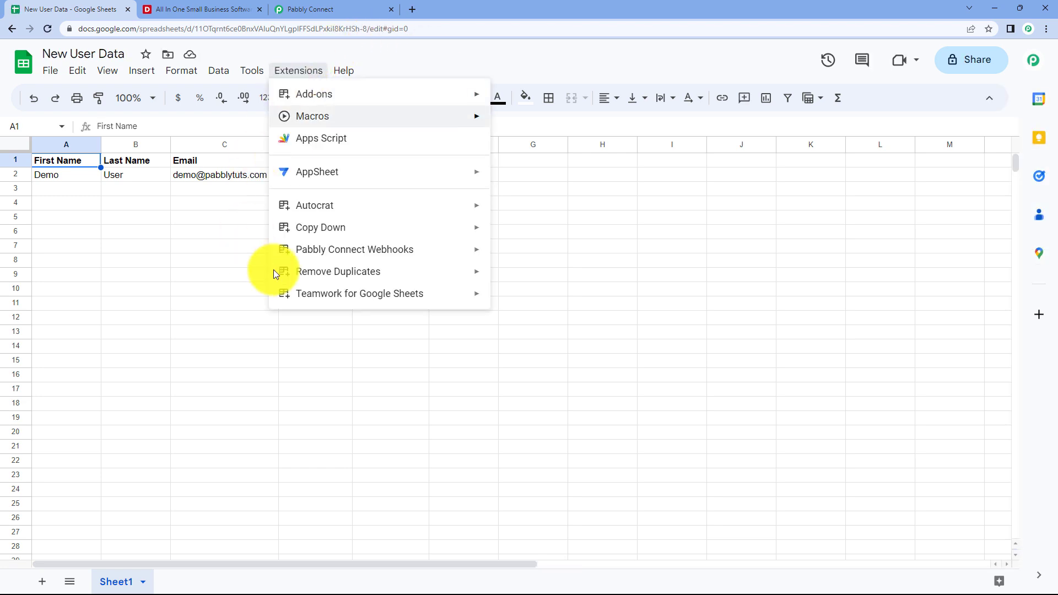
{"action": "mouse_move", "coordinate": [345, 253]}
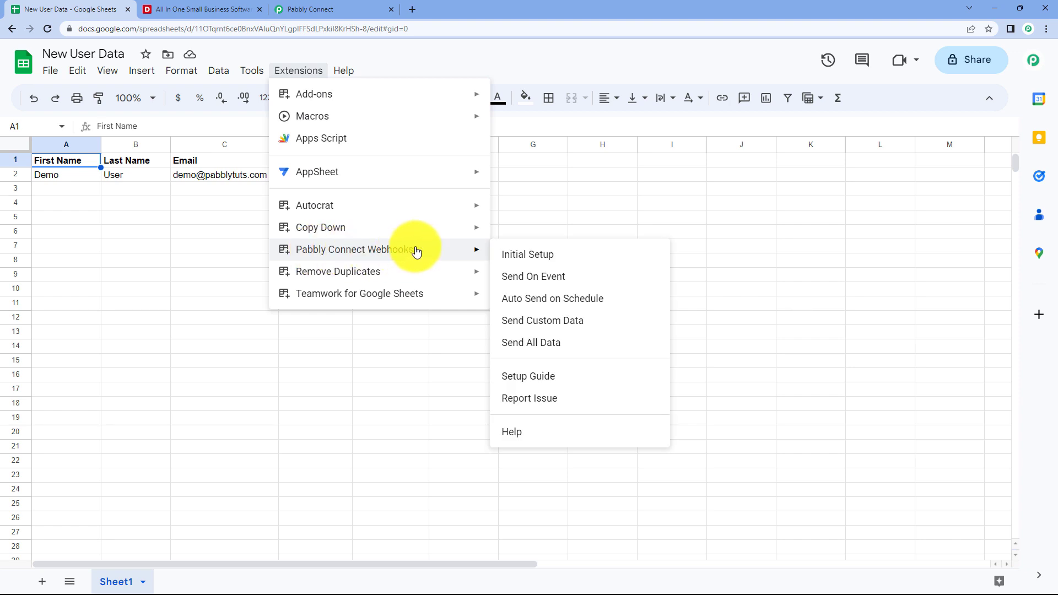
{"action": "left_click", "coordinate": [564, 252]}
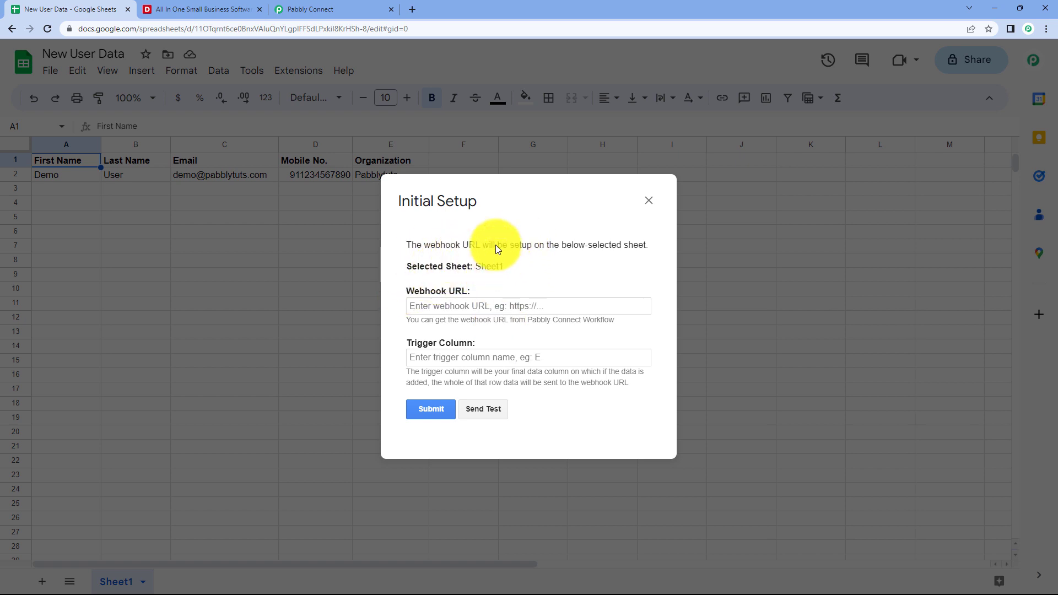
Shift the setup dialog to reveal the Organization column, then return to Pabbly Connect.
{"action": "left_click_drag", "start_coordinate": [507, 200], "coordinate": [573, 200]}
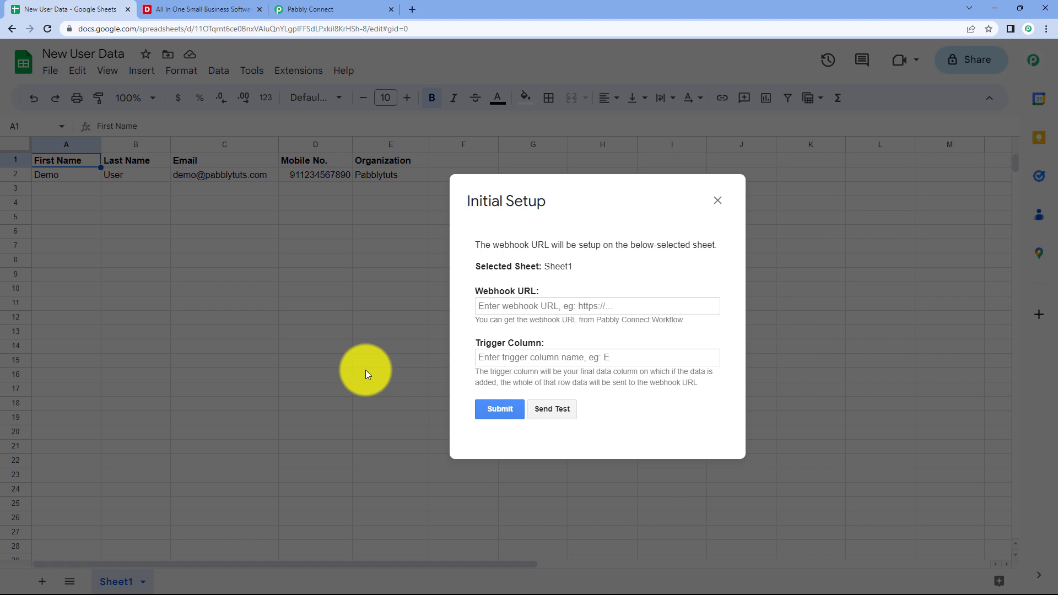
{"action": "double_click", "coordinate": [570, 245]}
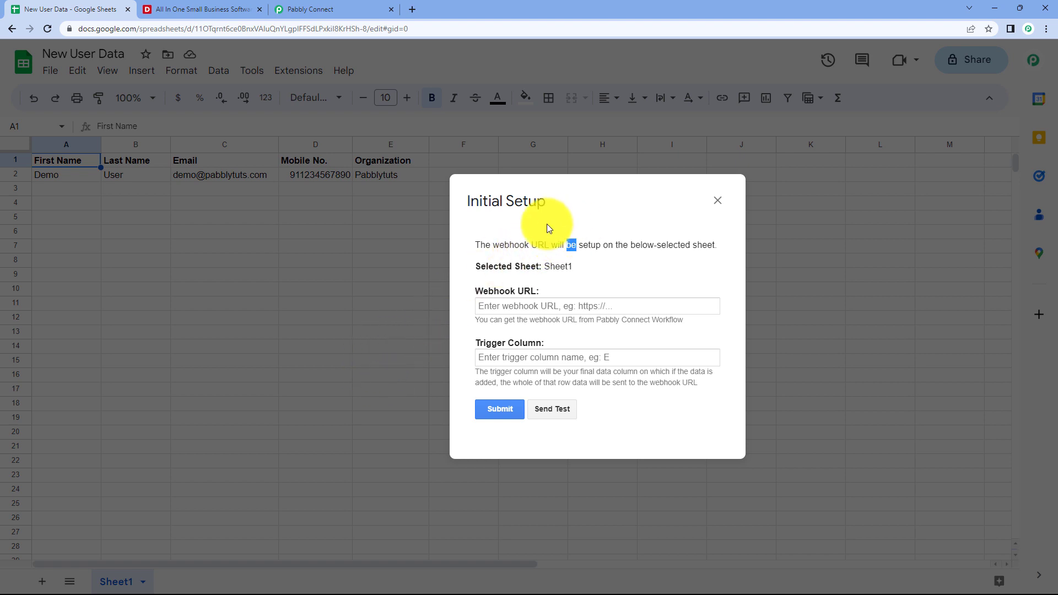
{"action": "left_click", "coordinate": [565, 284]}
{"action": "left_click_drag", "start_coordinate": [591, 207], "coordinate": [536, 207]}
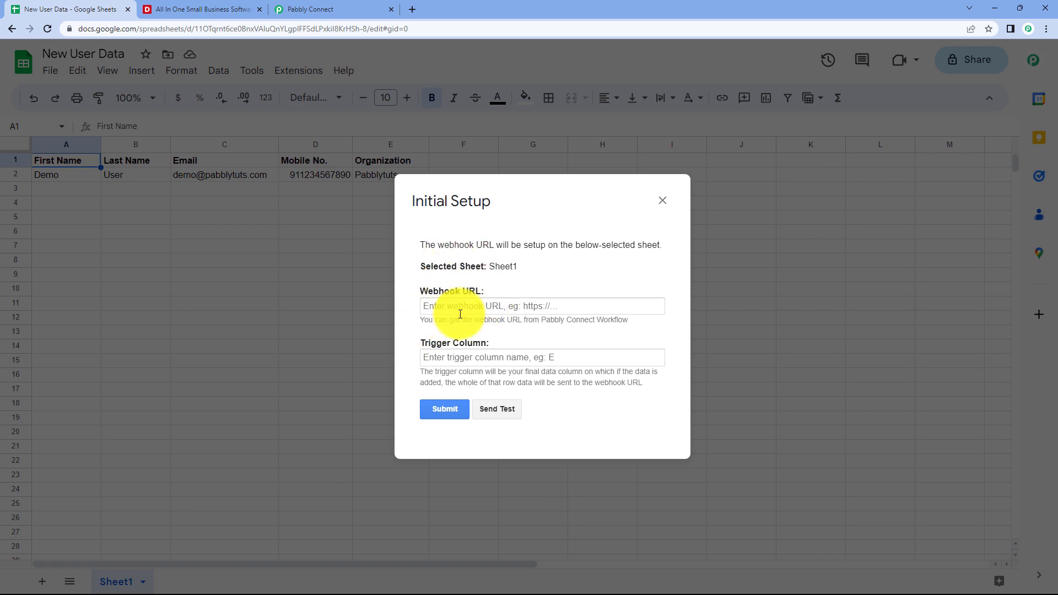
{"action": "left_click", "coordinate": [361, 6]}
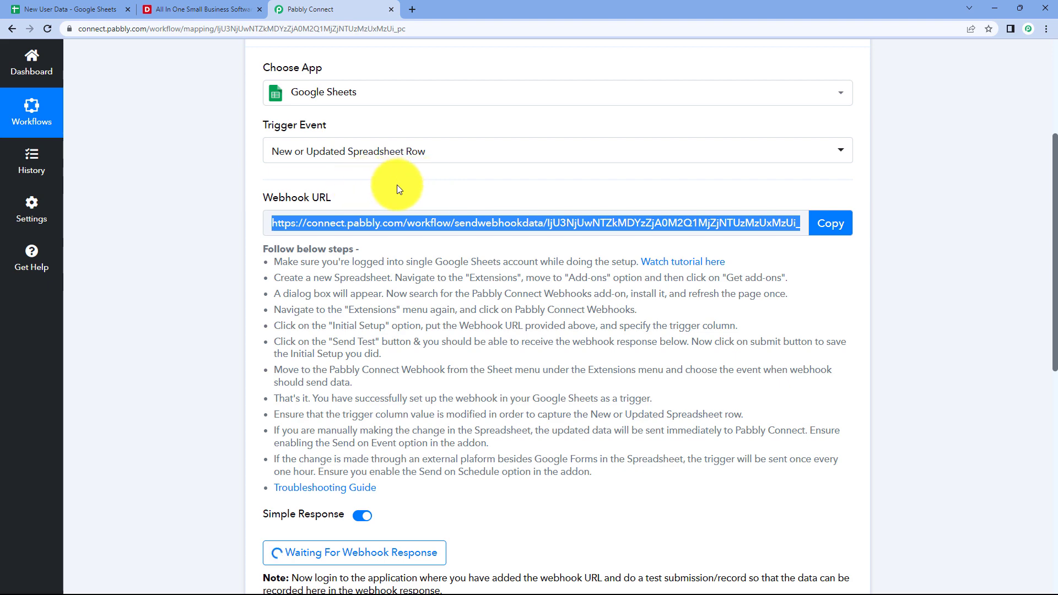
Paste the Pabbly workflow's webhook URL into the add-on's Webhook URL field.
{"action": "left_click", "coordinate": [831, 227]}
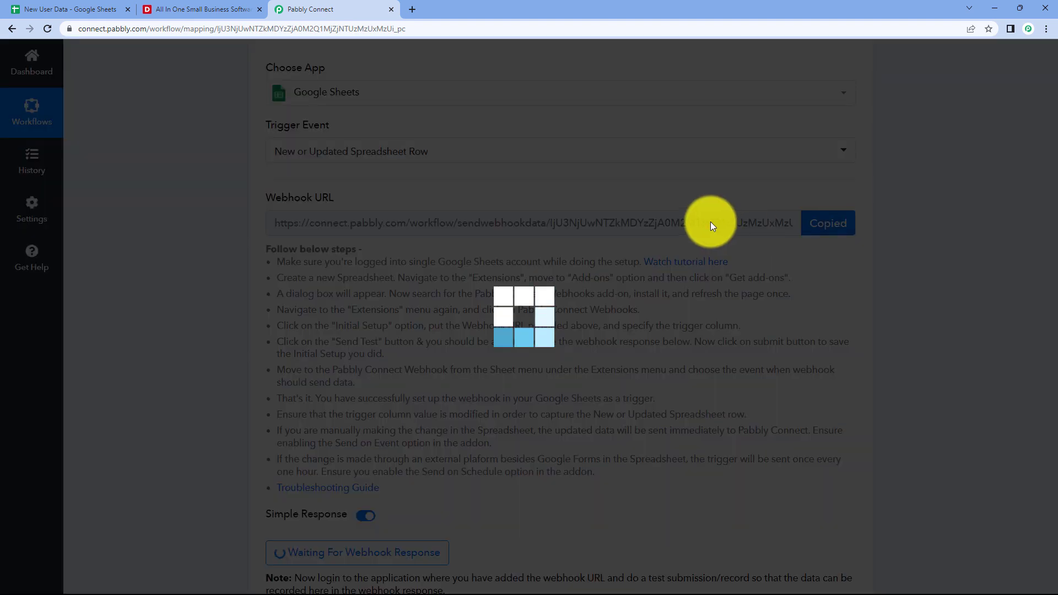
{"action": "left_click", "coordinate": [44, 7]}
{"action": "right_click", "coordinate": [451, 304]}
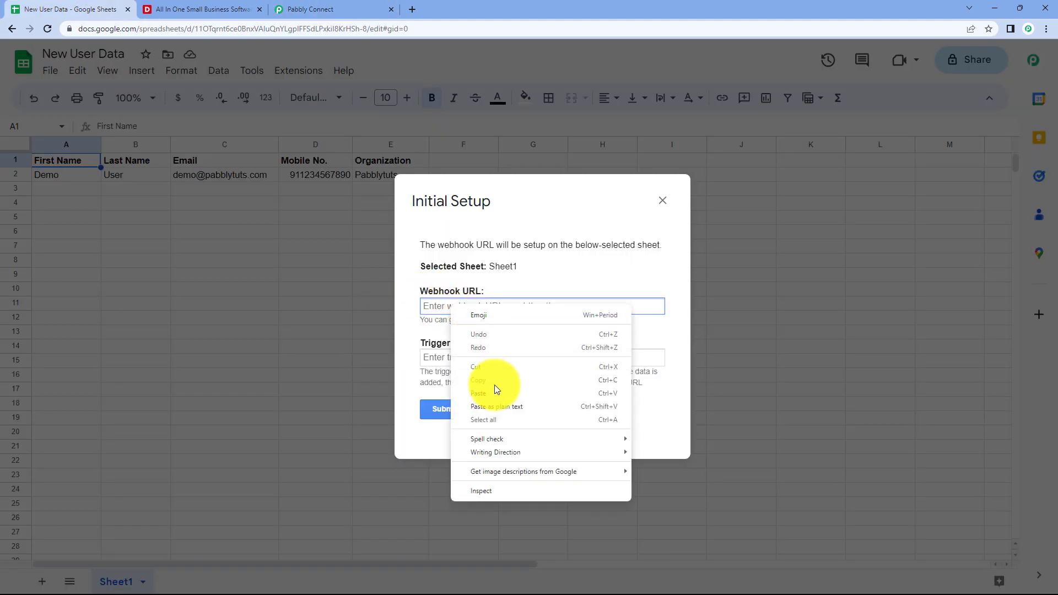
{"action": "left_click", "coordinate": [495, 395]}
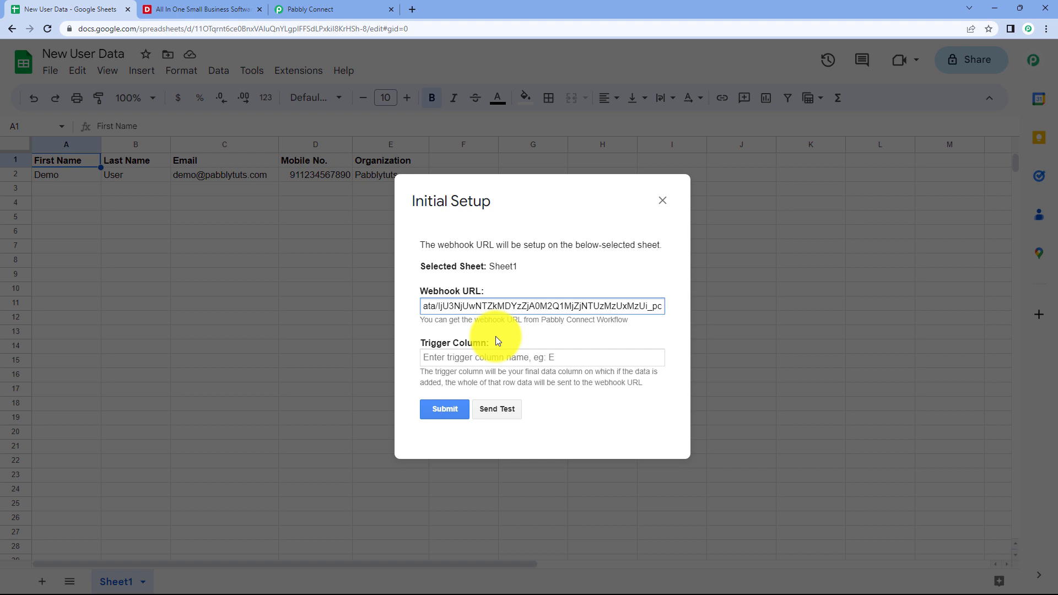
Set the Trigger Column to E, then switch to Pabbly Connect for the response.
{"action": "left_click_drag", "start_coordinate": [520, 203], "coordinate": [598, 213]}
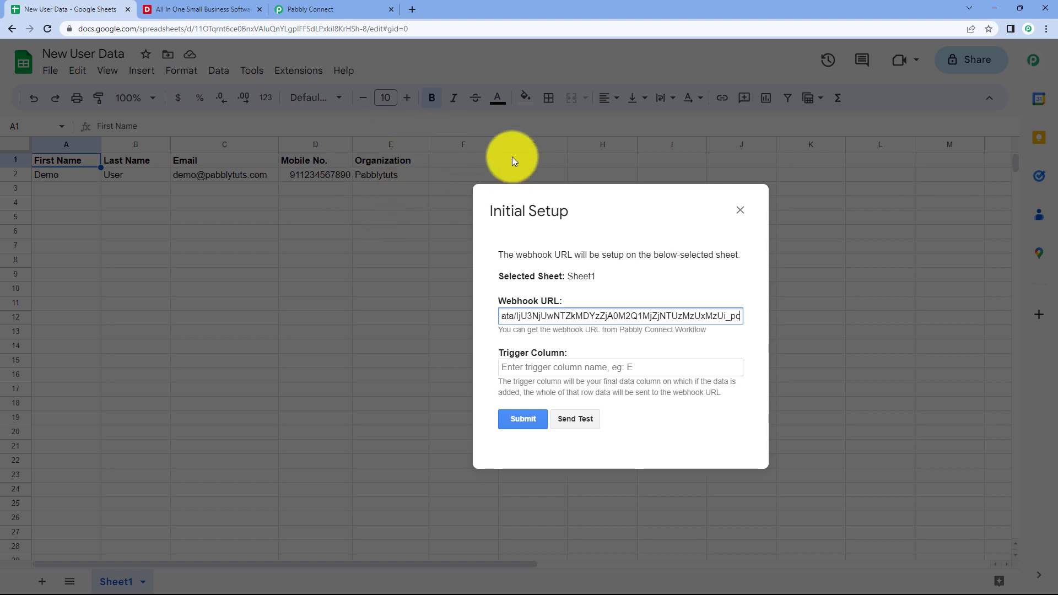
{"action": "left_click_drag", "start_coordinate": [617, 233], "coordinate": [557, 227]}
{"action": "left_click", "coordinate": [514, 370]}
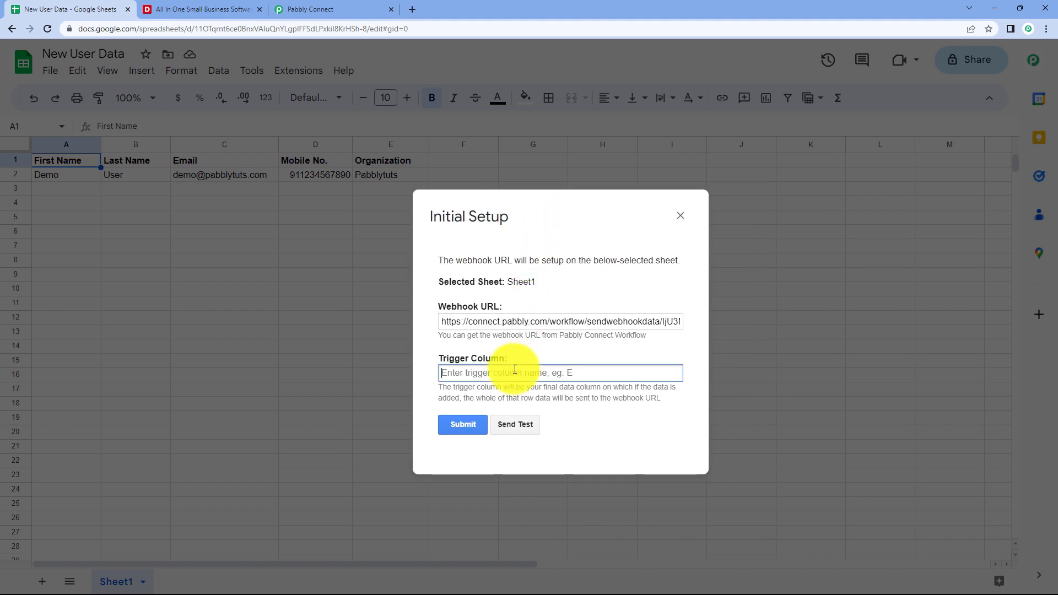
{"action": "type", "text": "E"}
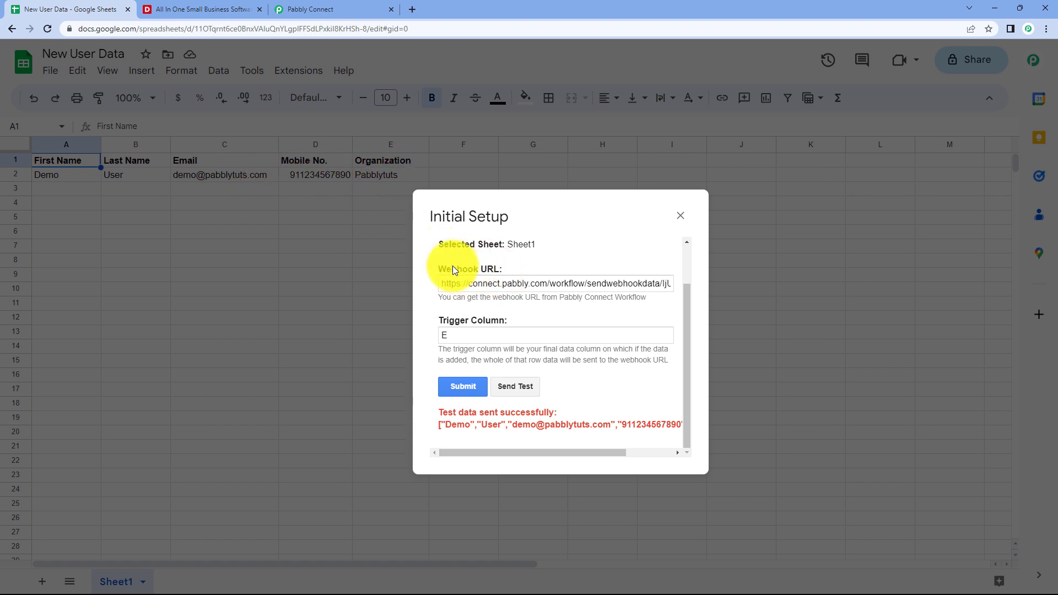
{"action": "left_click", "coordinate": [362, 6]}
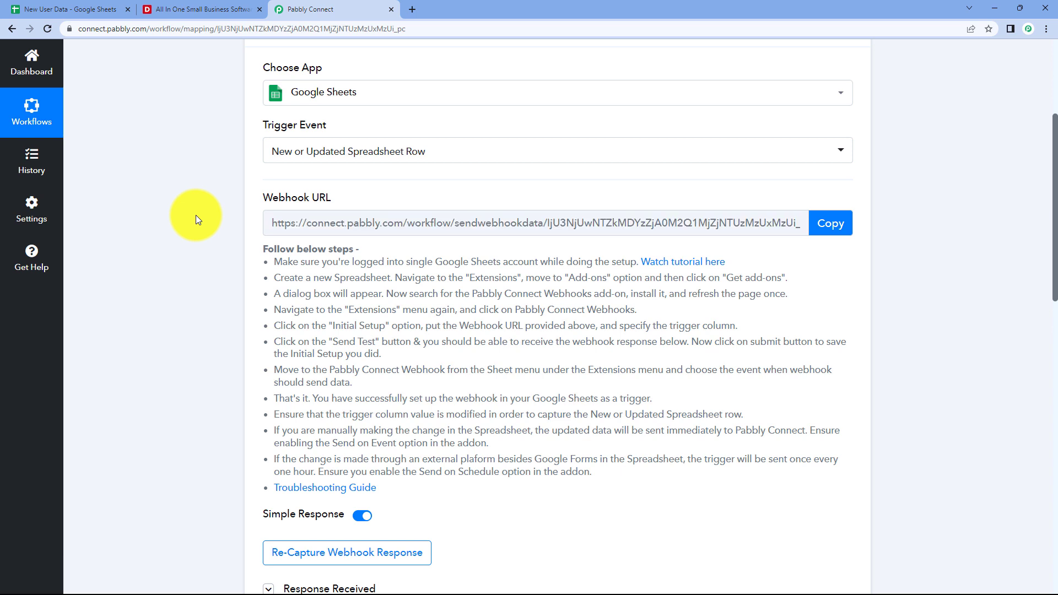
Scroll down to the Response Received section of the trigger.
{"action": "scroll", "coordinate": [198, 220], "scroll_direction": "down", "scroll_amount": 6}
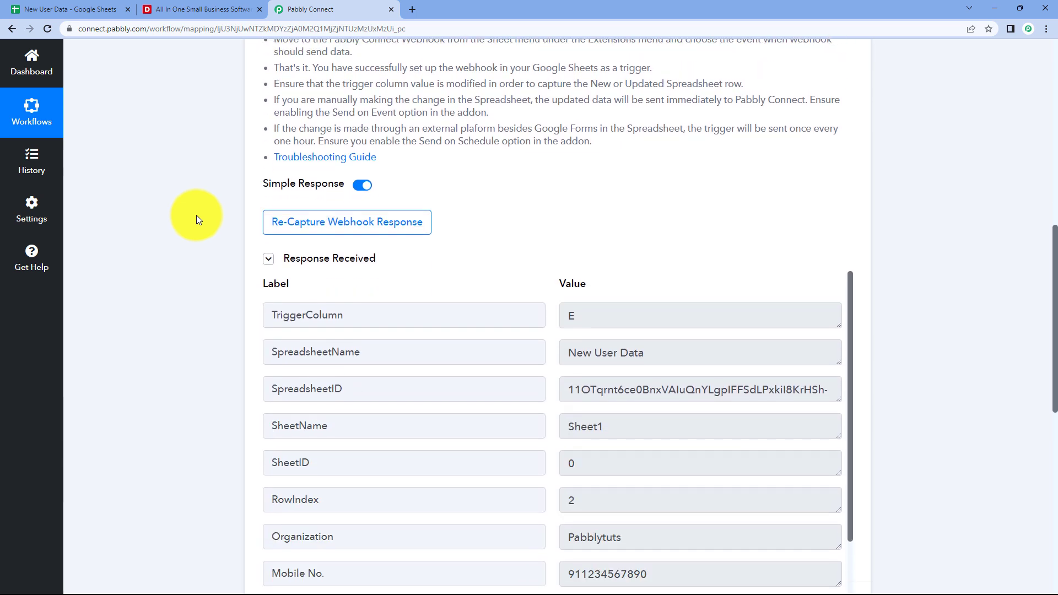
{"action": "scroll", "coordinate": [198, 219], "scroll_direction": "down", "scroll_amount": 1}
{"action": "scroll", "coordinate": [196, 219], "scroll_direction": "down", "scroll_amount": 1}
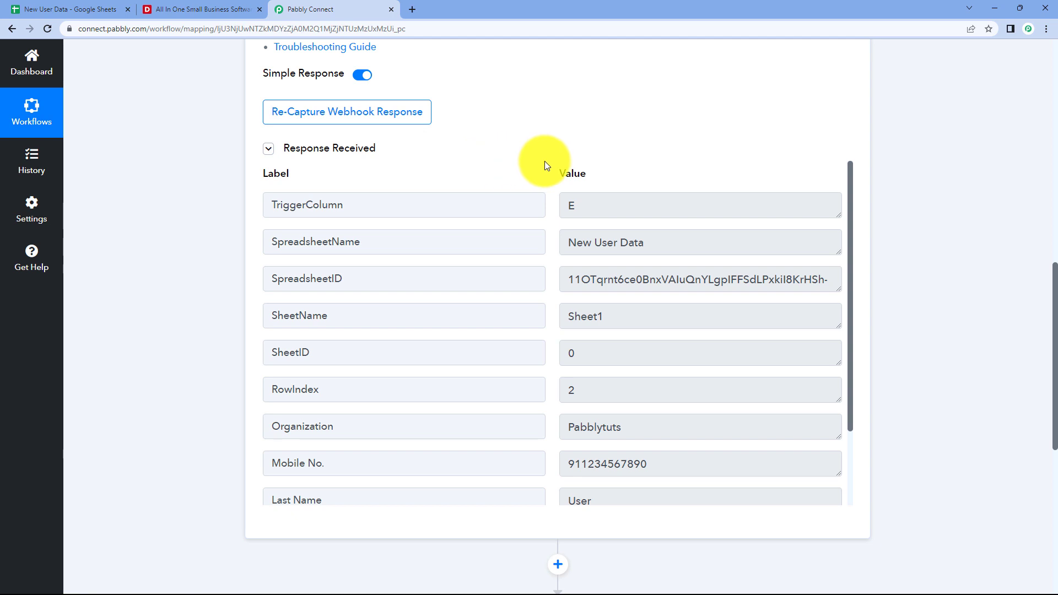
{"action": "scroll", "coordinate": [549, 237], "scroll_direction": "down", "scroll_amount": 2}
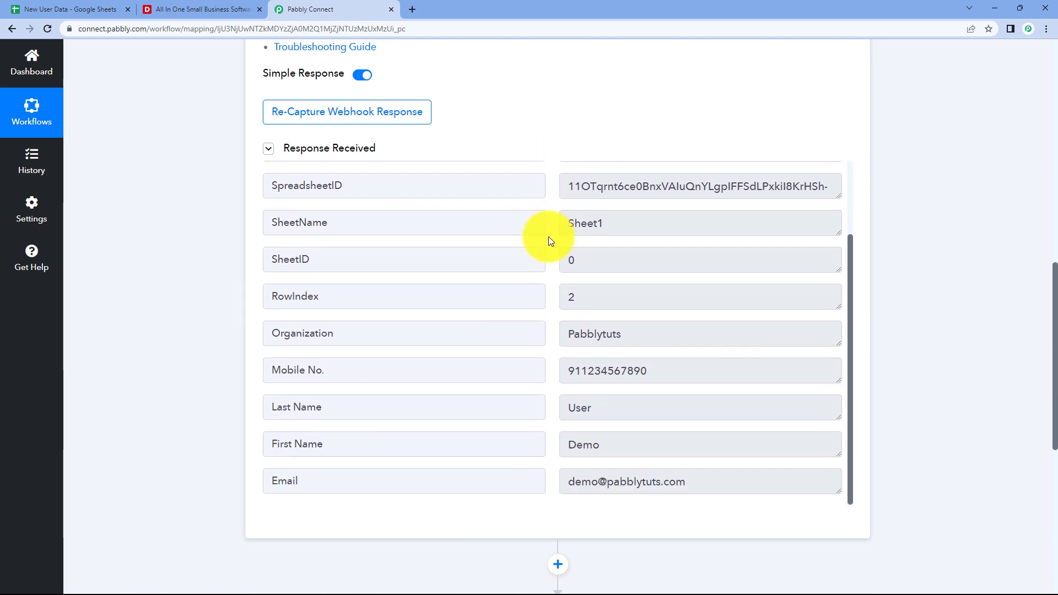
{"action": "scroll", "coordinate": [549, 239], "scroll_direction": "down", "scroll_amount": 1}
{"action": "left_click", "coordinate": [33, 10]}
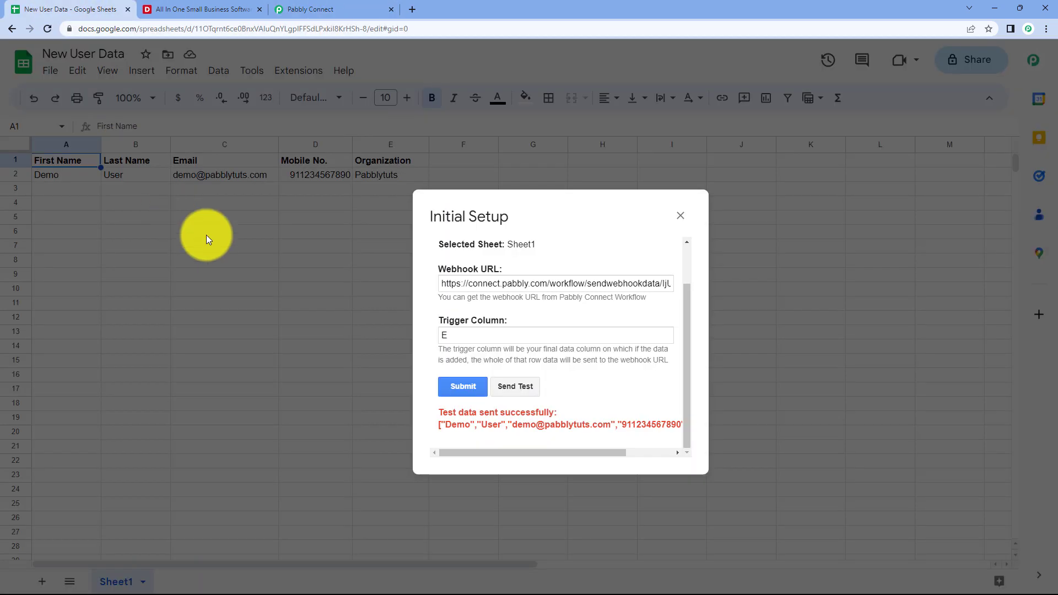
{"action": "left_click", "coordinate": [323, 11]}
Review the received first name, last name, email, mobile number and Organization Pabblytuts.
{"action": "left_click_drag", "start_coordinate": [603, 389], "coordinate": [557, 391]}
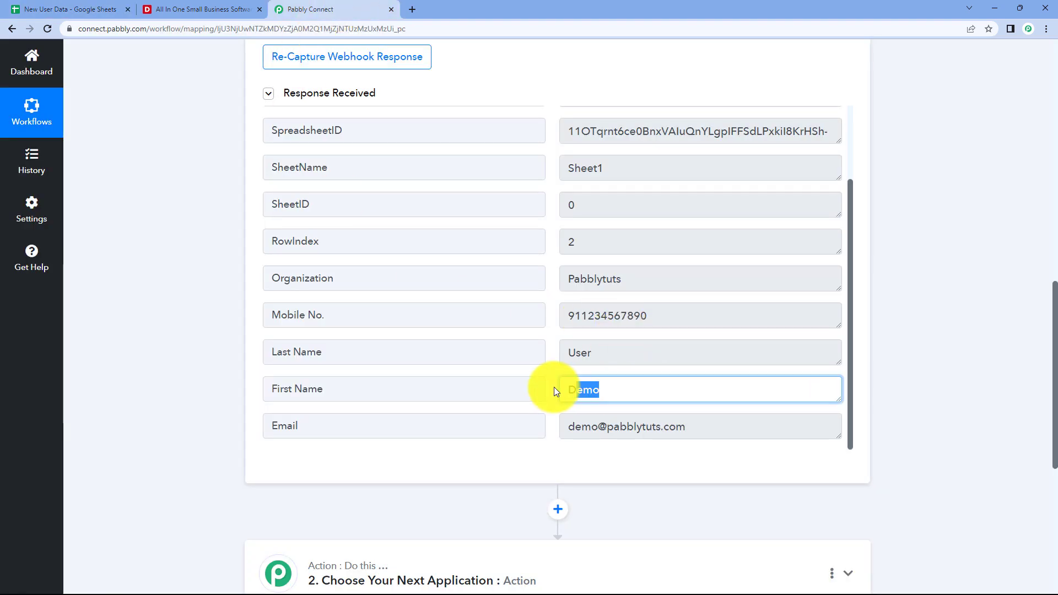
{"action": "left_click_drag", "start_coordinate": [600, 348], "coordinate": [560, 349]}
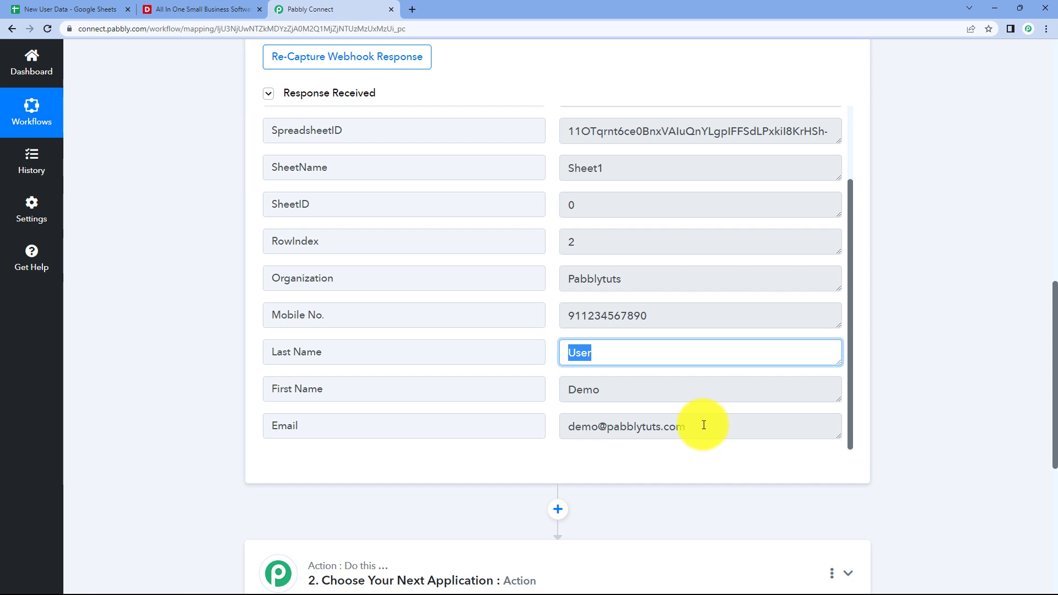
{"action": "left_click_drag", "start_coordinate": [701, 425], "coordinate": [561, 425]}
{"action": "left_click_drag", "start_coordinate": [668, 313], "coordinate": [548, 323]}
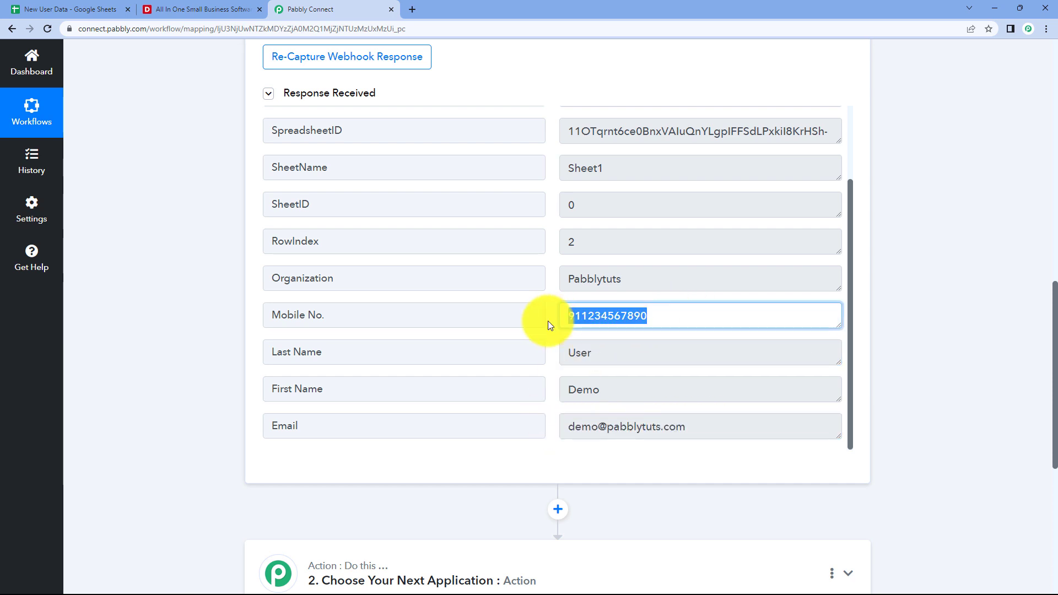
{"action": "left_click_drag", "start_coordinate": [649, 279], "coordinate": [562, 284]}
{"action": "left_click", "coordinate": [552, 285]}
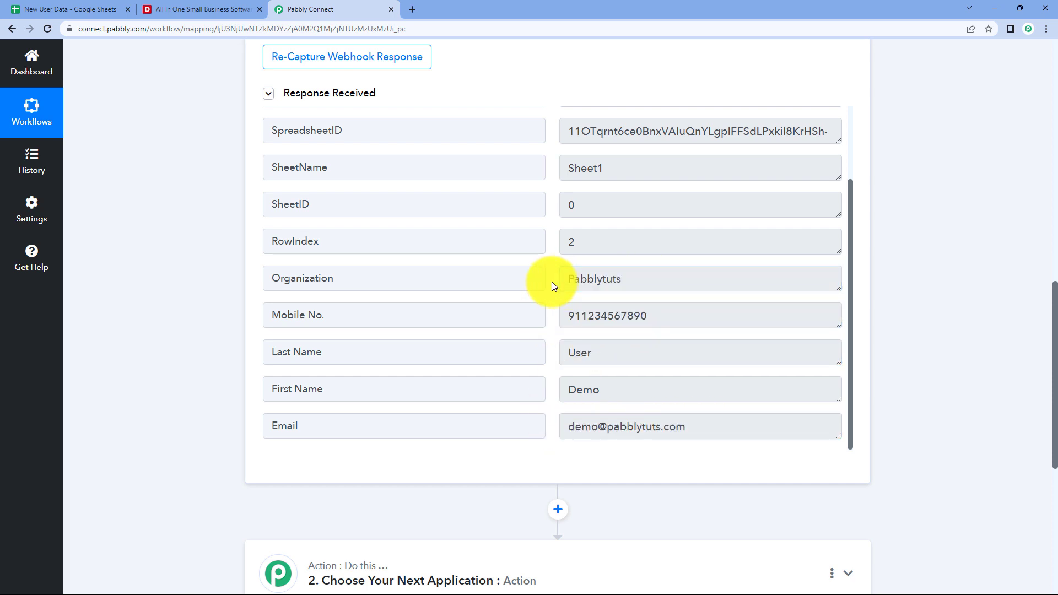
{"action": "left_click", "coordinate": [62, 6]}
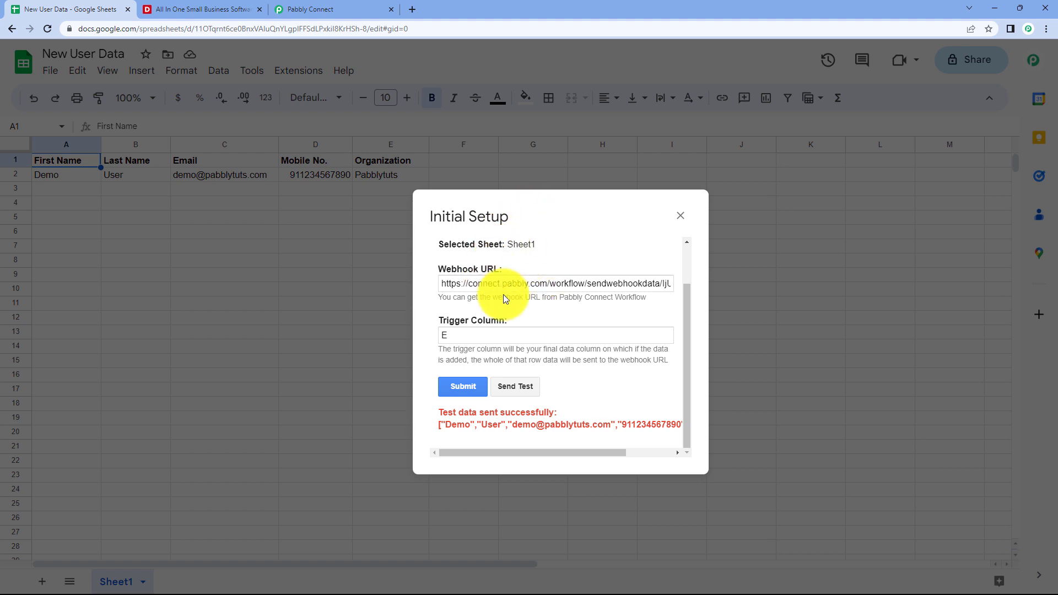
Save and close the webhook setup, then run Pabbly Connect Webhooks > Send On Event.
{"action": "left_click", "coordinate": [464, 386]}
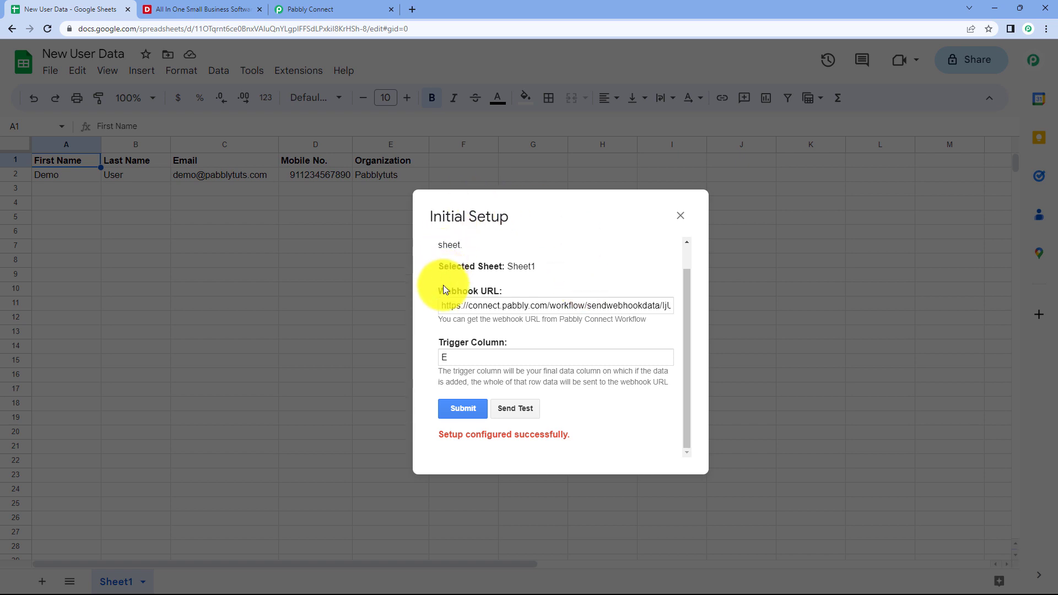
{"action": "left_click", "coordinate": [678, 220]}
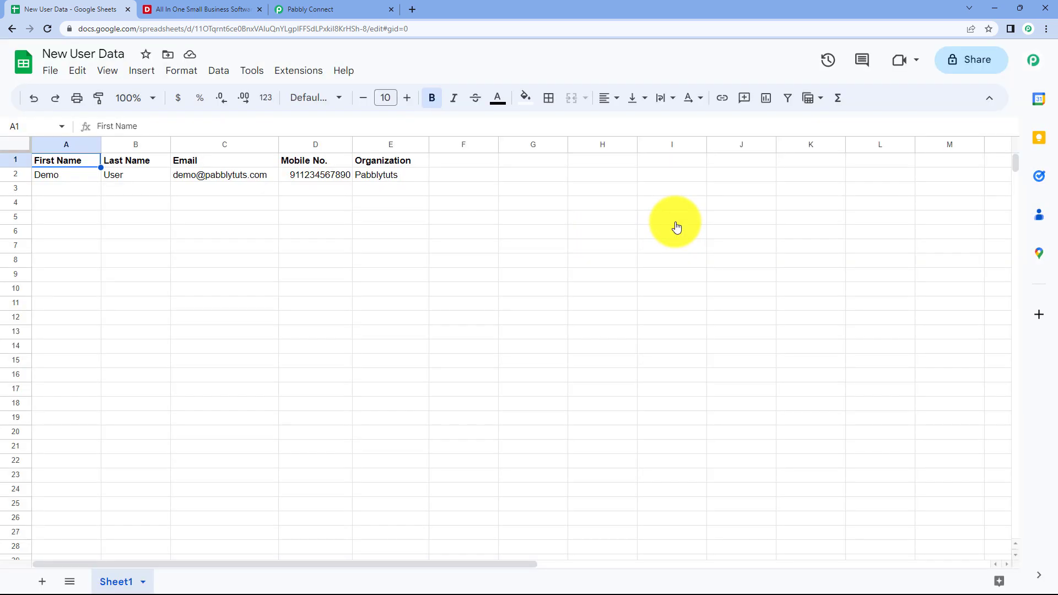
{"action": "left_click", "coordinate": [306, 69]}
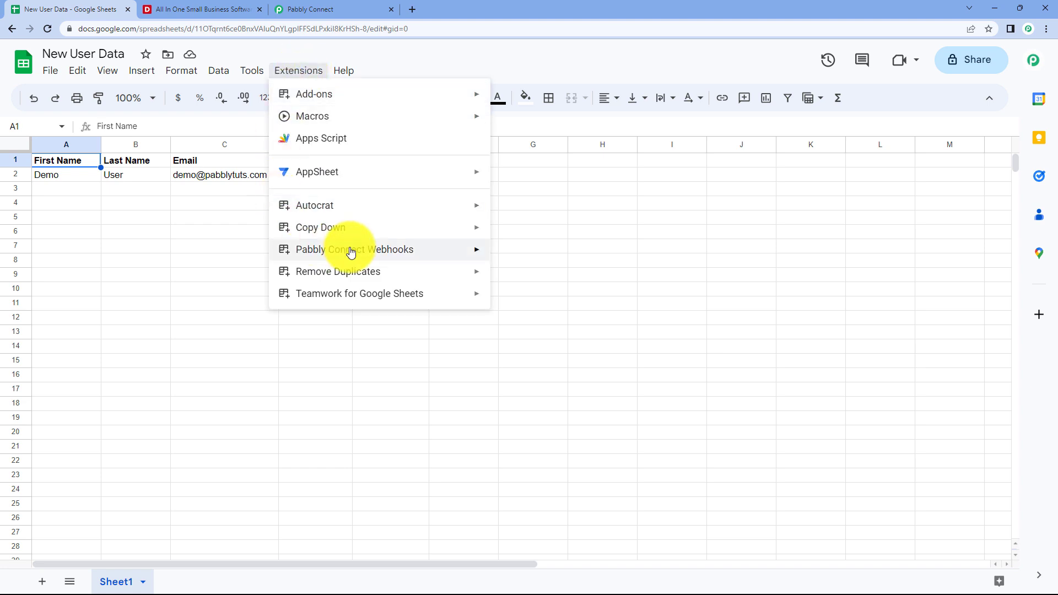
{"action": "mouse_move", "coordinate": [437, 253]}
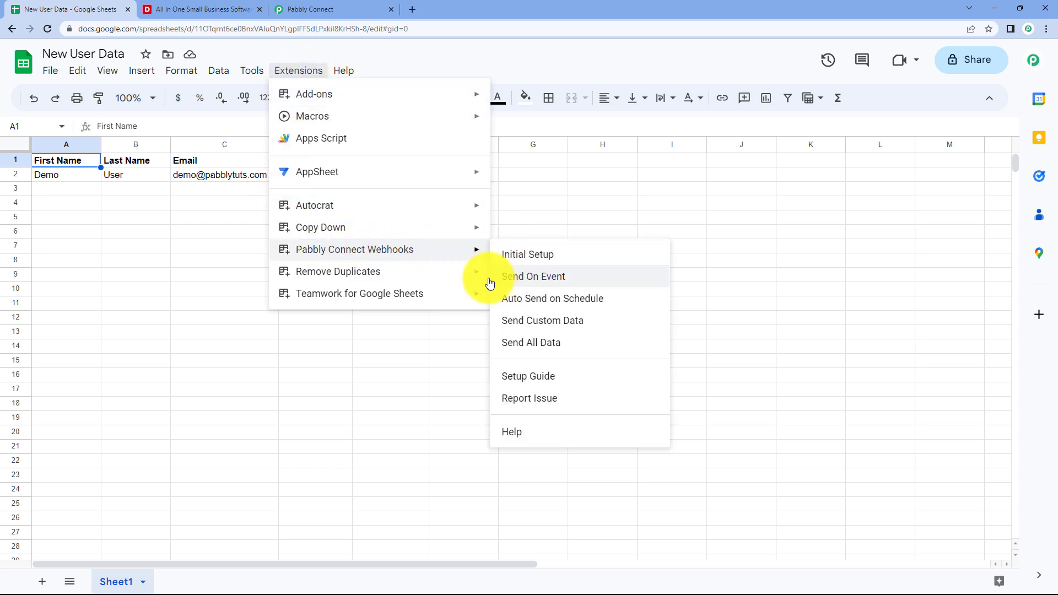
{"action": "mouse_move", "coordinate": [485, 258]}
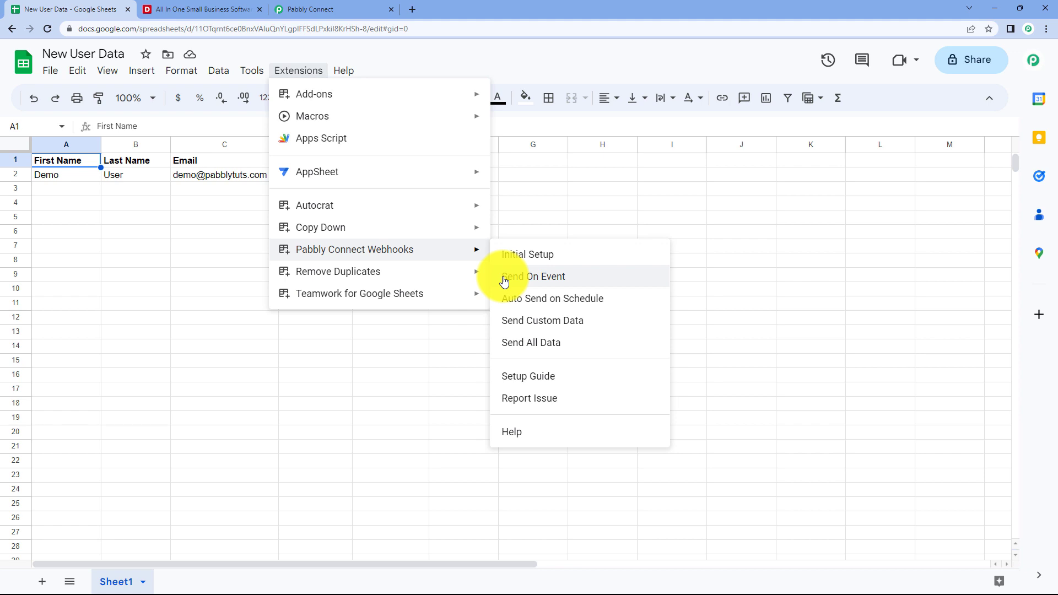
{"action": "left_click", "coordinate": [504, 276]}
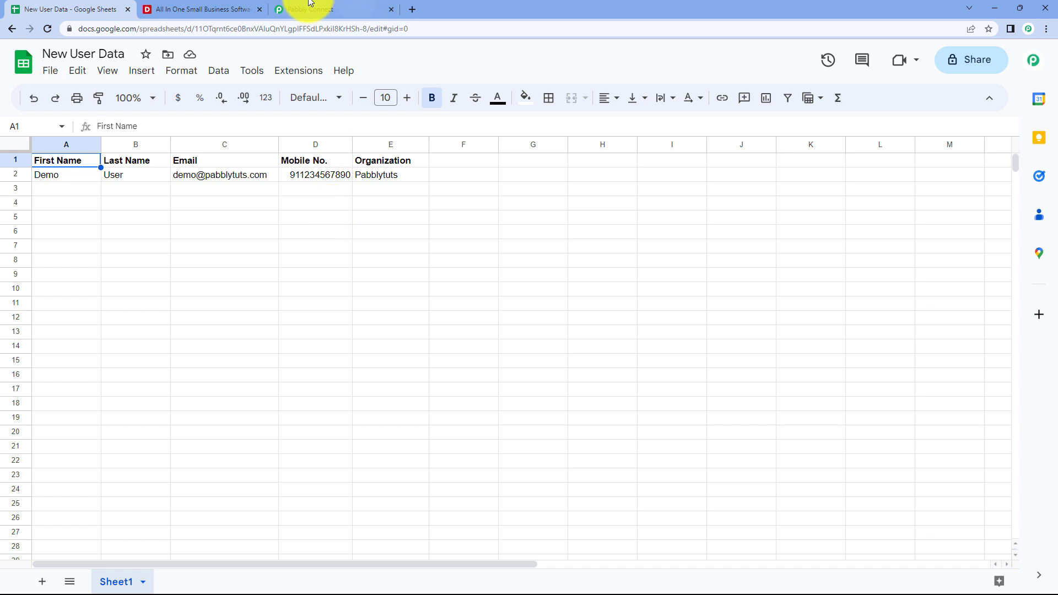
Compare the captured trigger response with the sheet, then expand the next action step's app chooser.
{"action": "left_click", "coordinate": [326, 8]}
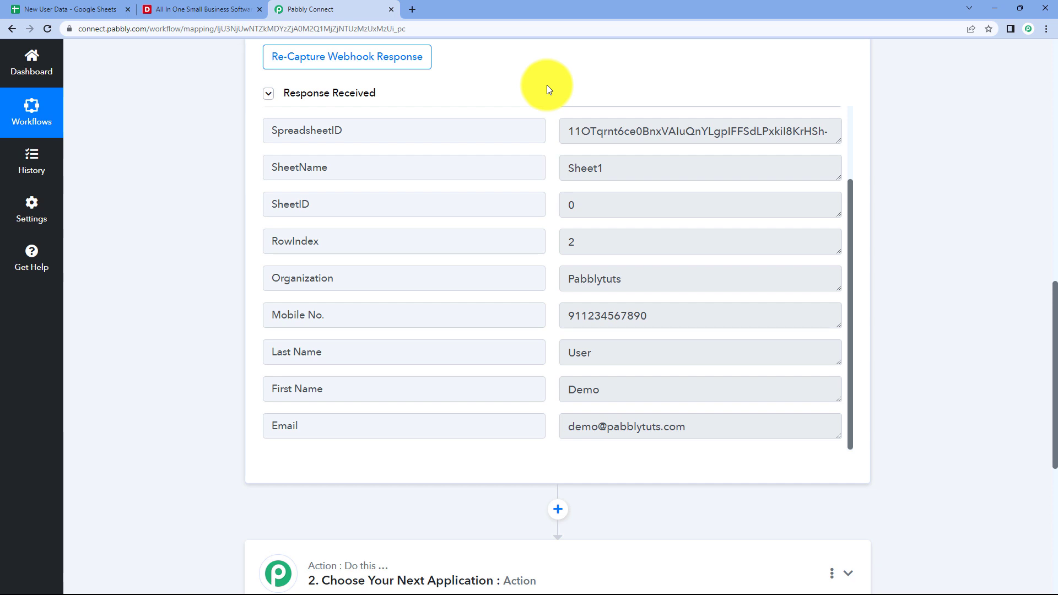
{"action": "left_click", "coordinate": [82, 8]}
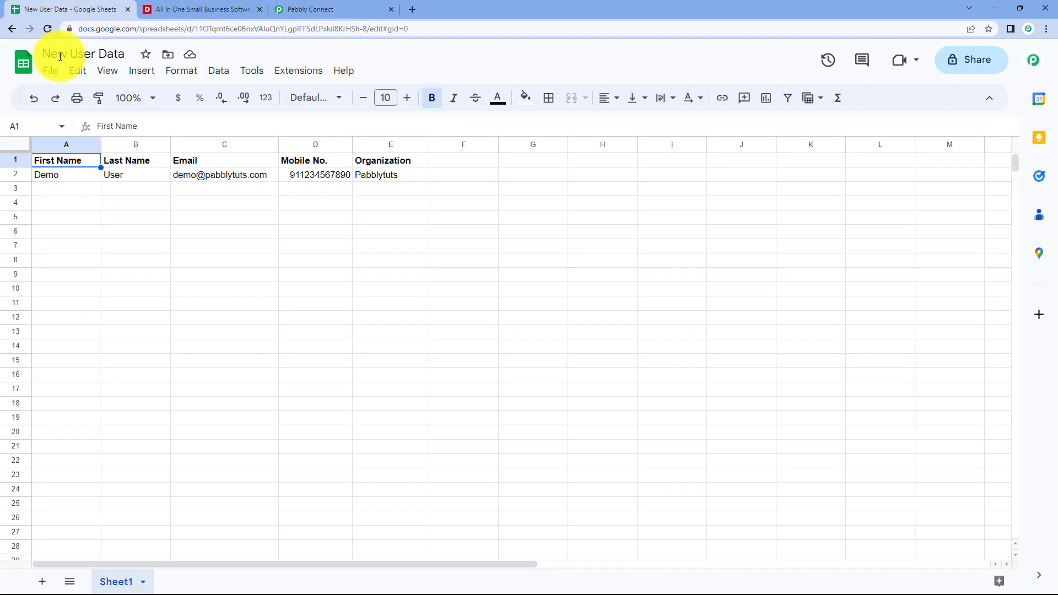
{"action": "left_click", "coordinate": [330, 9]}
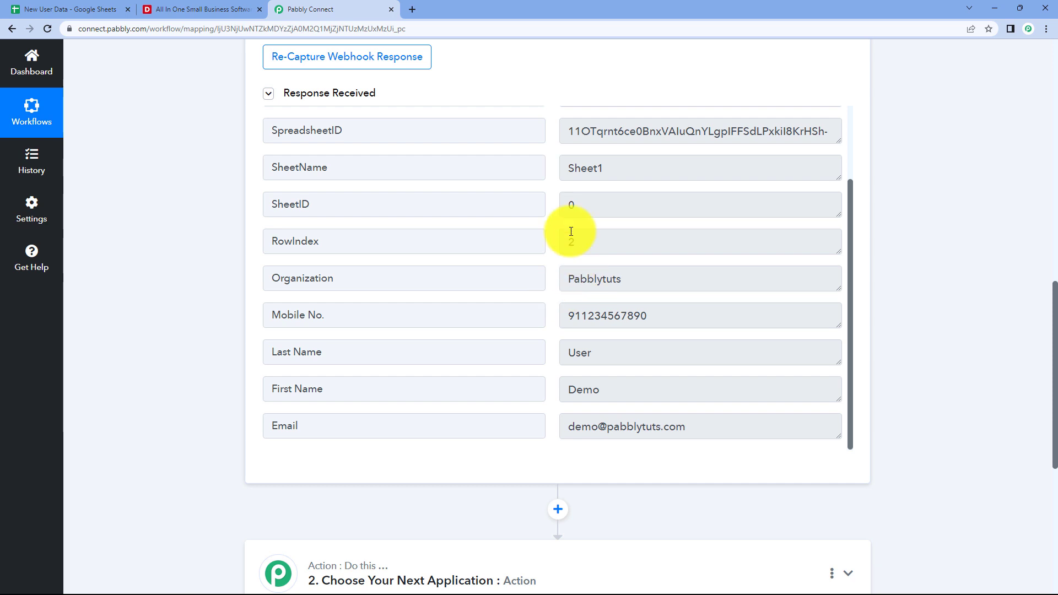
{"action": "scroll", "coordinate": [203, 199], "scroll_direction": "down", "scroll_amount": 2}
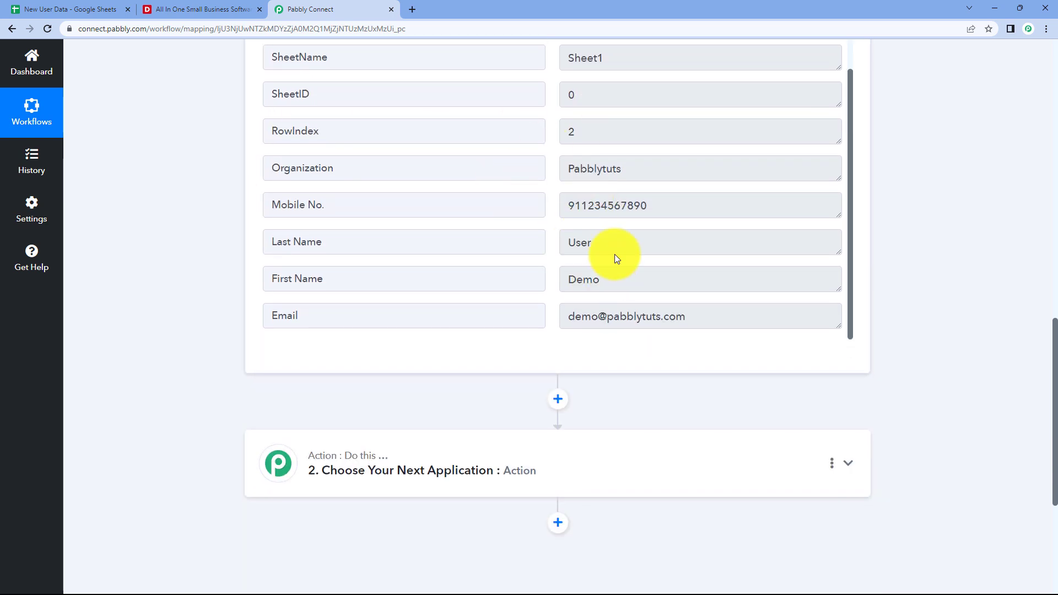
{"action": "left_click", "coordinate": [193, 9]}
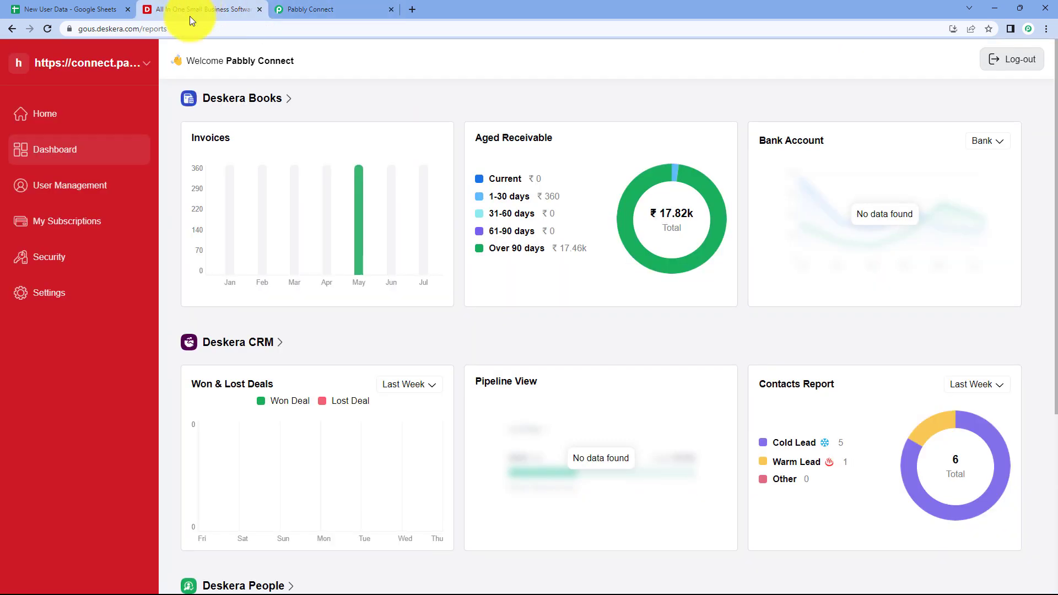
{"action": "left_click", "coordinate": [326, 10]}
{"action": "scroll", "coordinate": [196, 218], "scroll_direction": "down", "scroll_amount": 4}
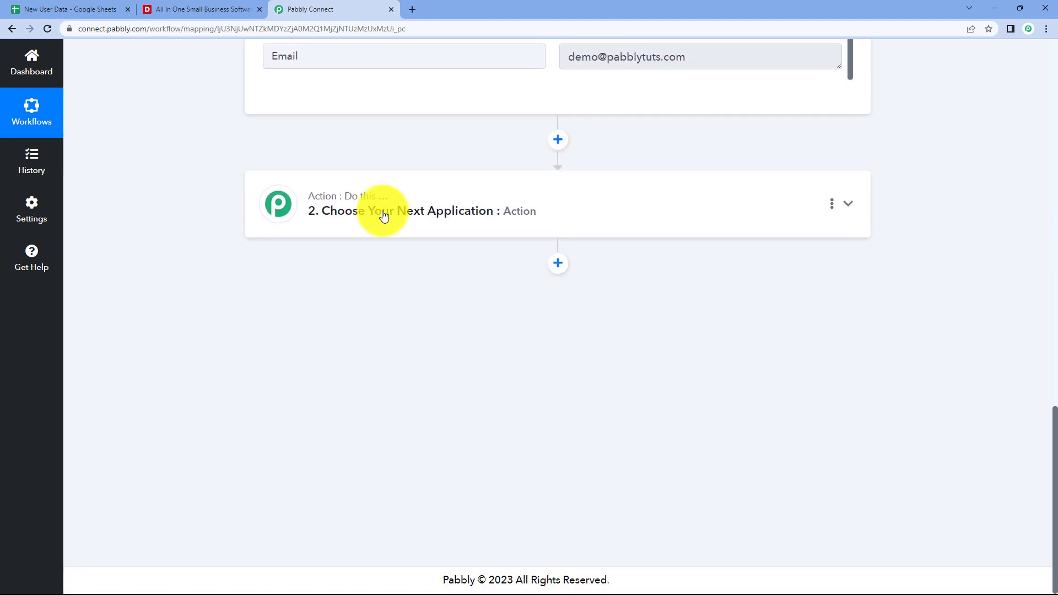
{"action": "left_click", "coordinate": [382, 211]}
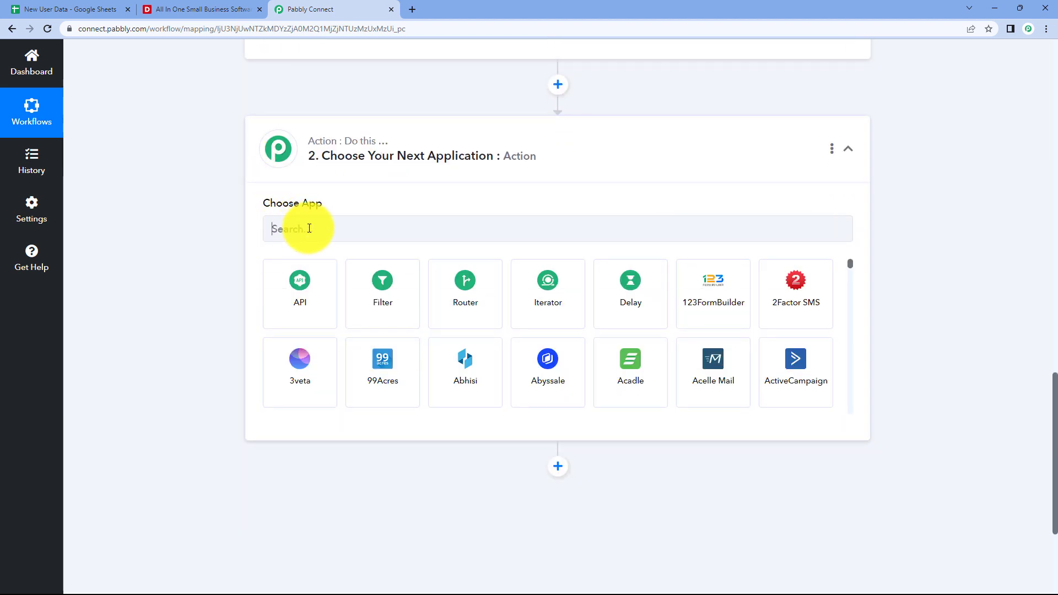
Set the action app to Deskera with the Create a CRM+ Contact action event.
{"action": "left_click", "coordinate": [307, 228]}
{"action": "type", "text": "Deskera"}
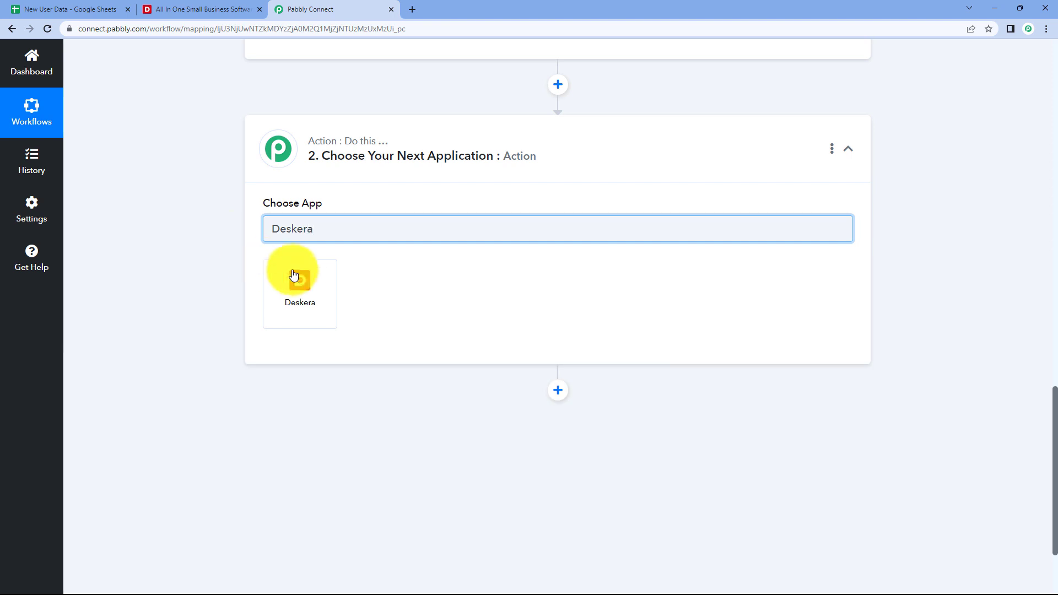
{"action": "left_click", "coordinate": [293, 275]}
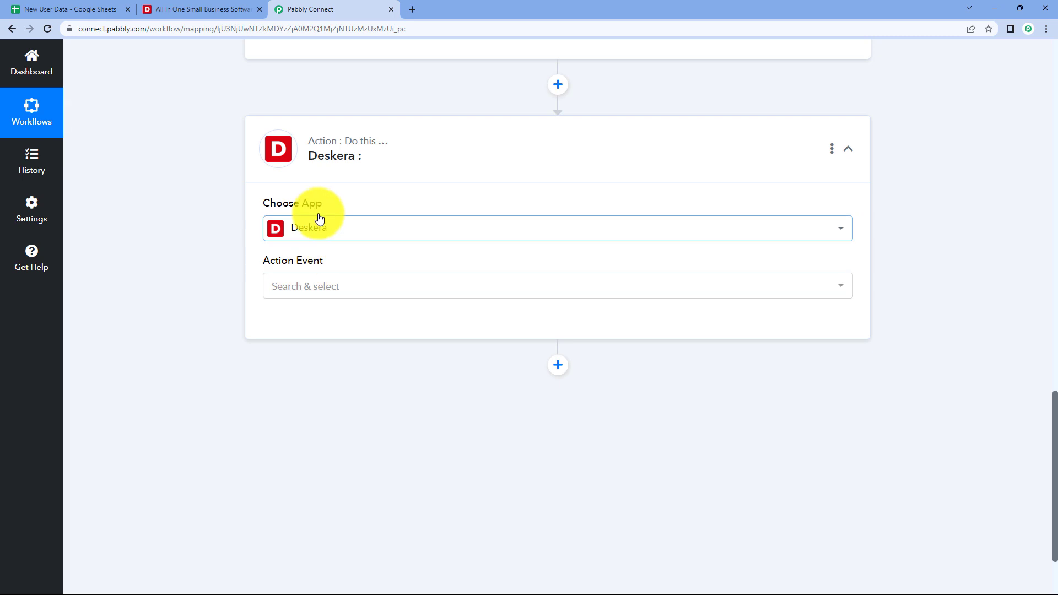
{"action": "left_click", "coordinate": [350, 287]}
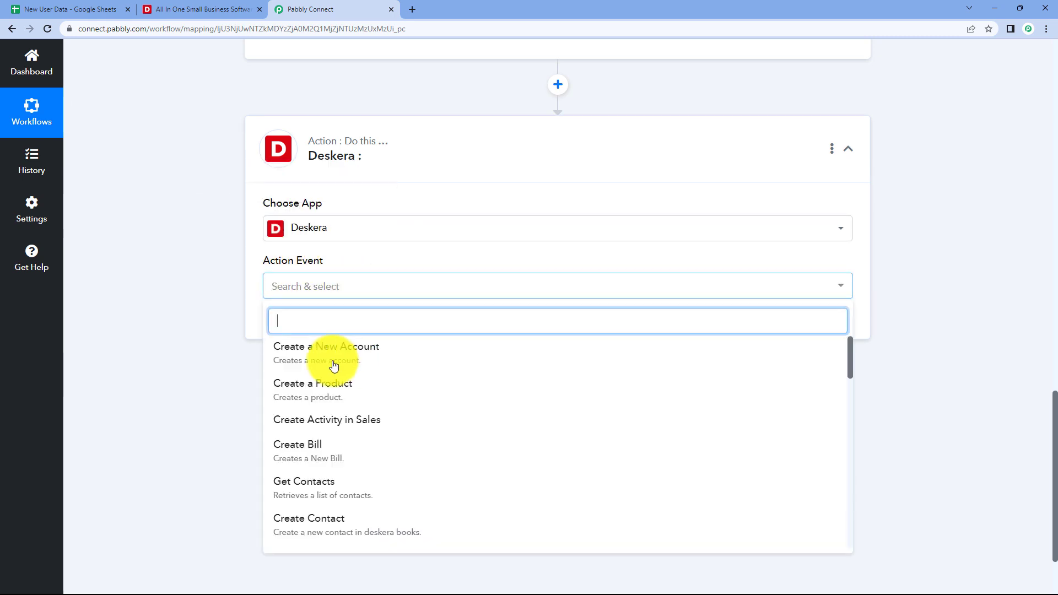
{"action": "scroll", "coordinate": [229, 275], "scroll_direction": "down", "scroll_amount": 2}
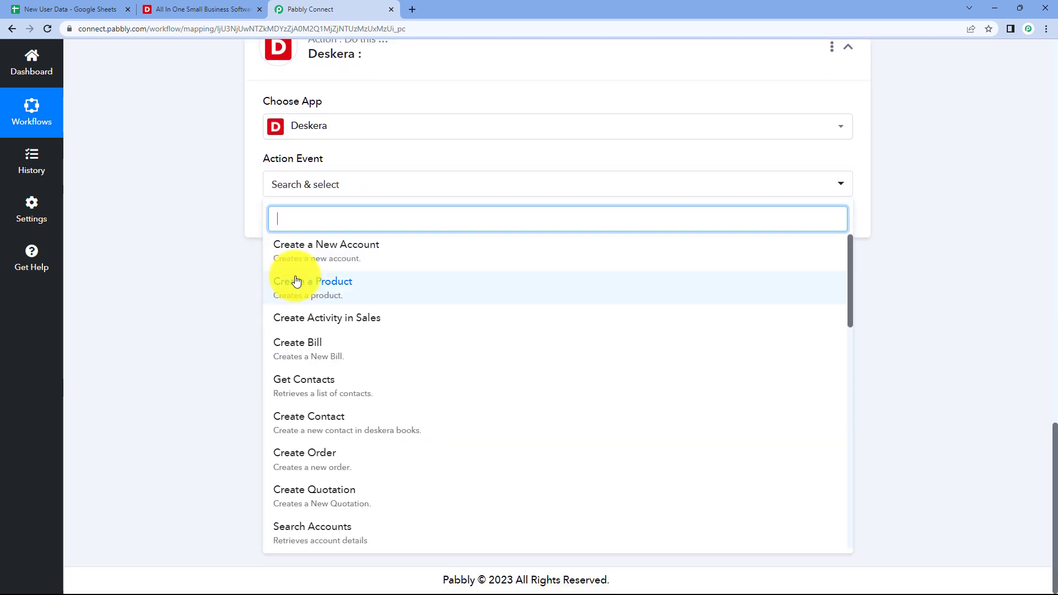
{"action": "scroll", "coordinate": [345, 298], "scroll_direction": "down", "scroll_amount": 2}
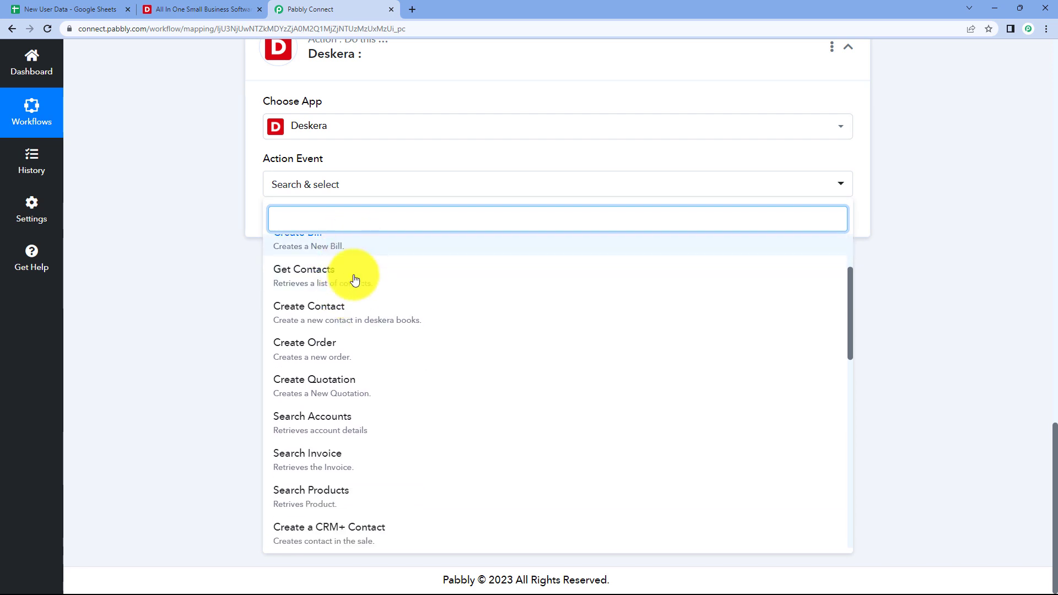
{"action": "scroll", "coordinate": [355, 275], "scroll_direction": "down", "scroll_amount": 1}
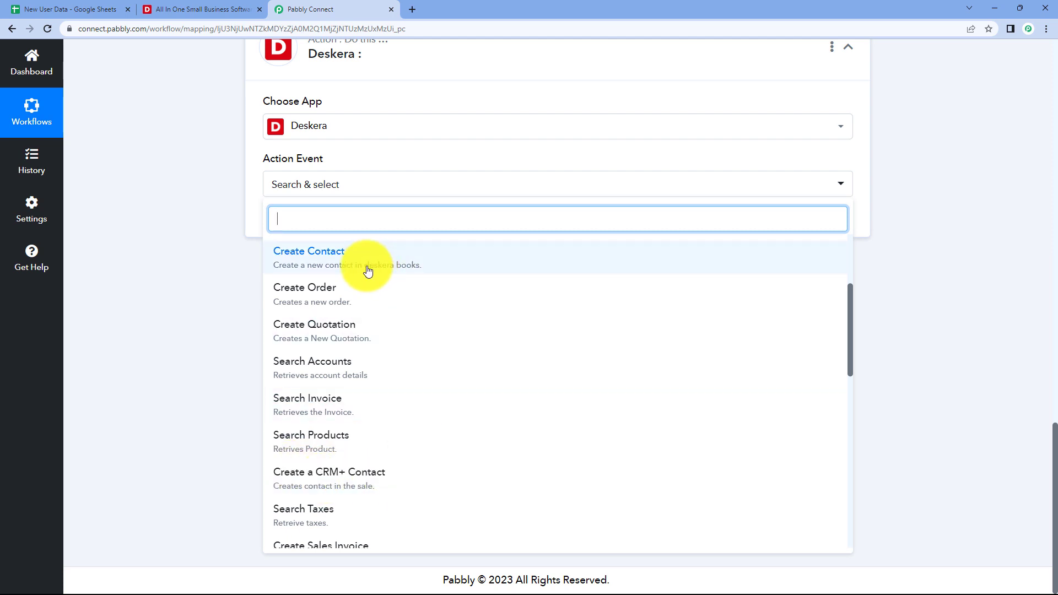
{"action": "key", "text": "ctrl+1"}
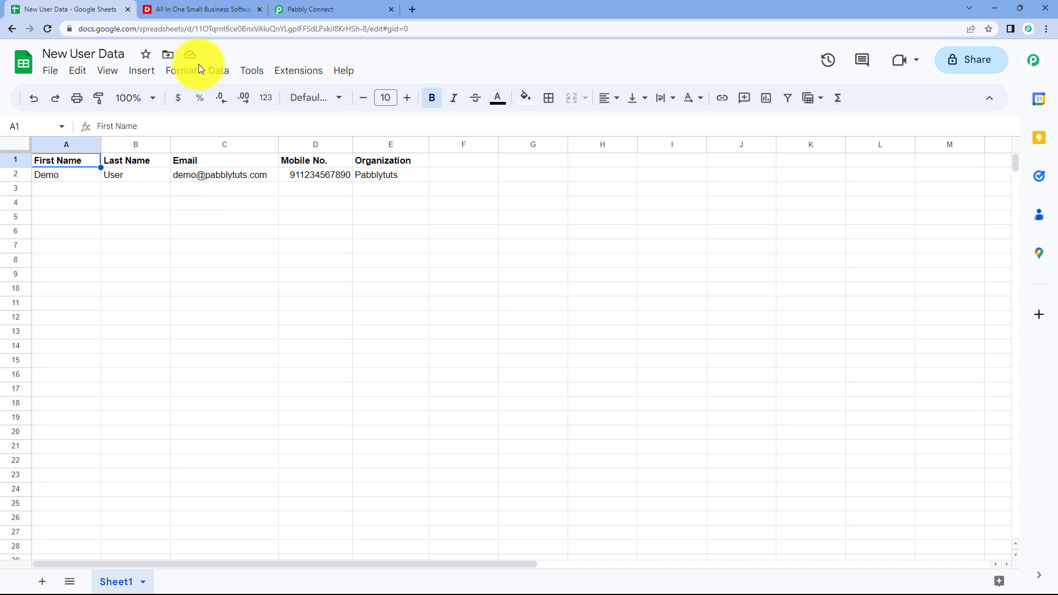
{"action": "left_click", "coordinate": [300, 9]}
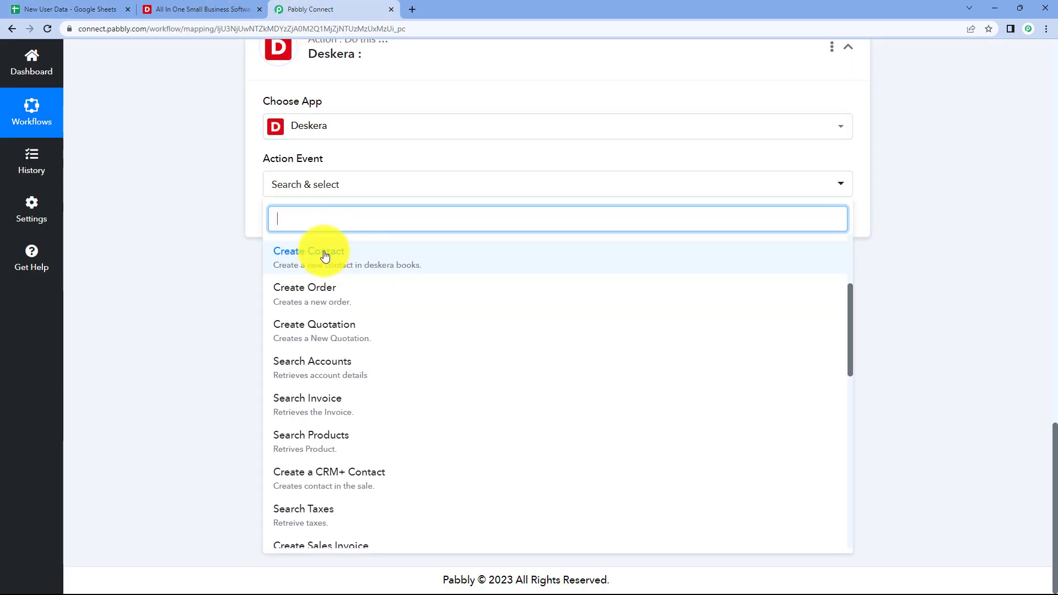
{"action": "scroll", "coordinate": [384, 304], "scroll_direction": "down", "scroll_amount": 2}
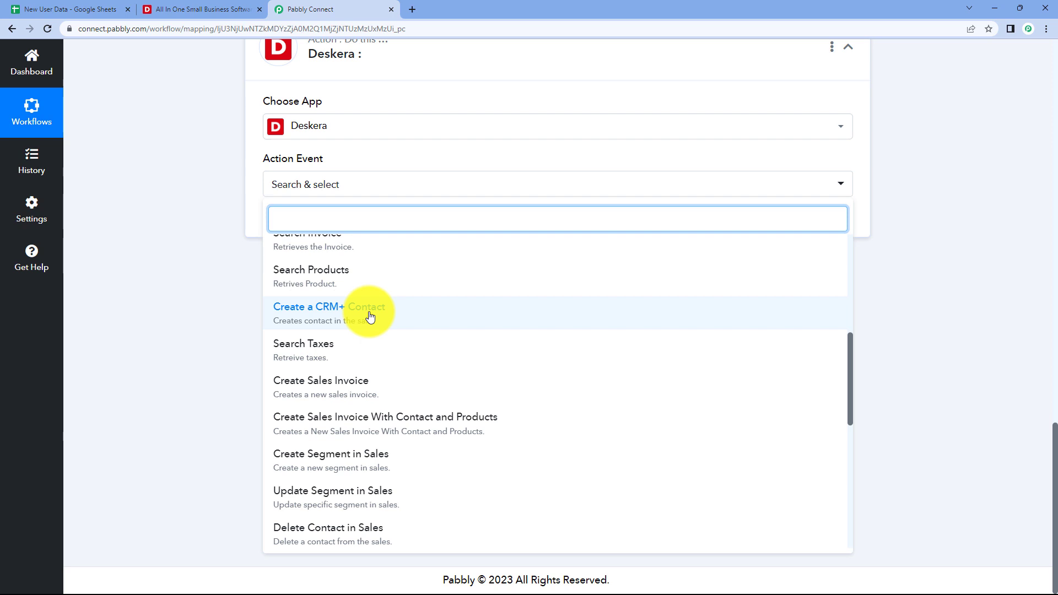
{"action": "left_click", "coordinate": [341, 315]}
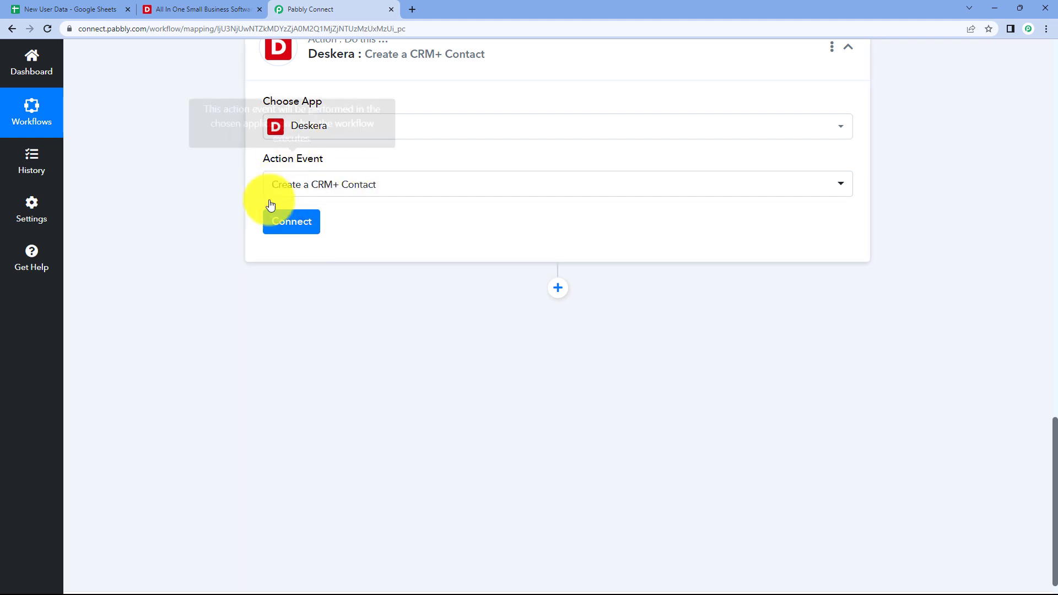
Start adding a new Deskera account connection, Deskera #3.
{"action": "left_click", "coordinate": [309, 232]}
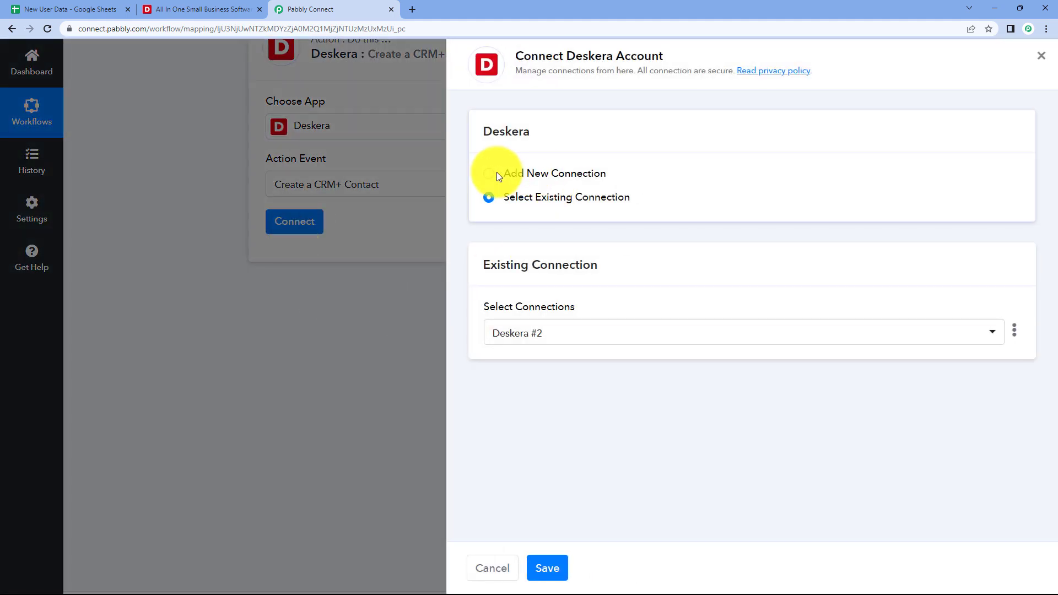
{"action": "left_click", "coordinate": [498, 175]}
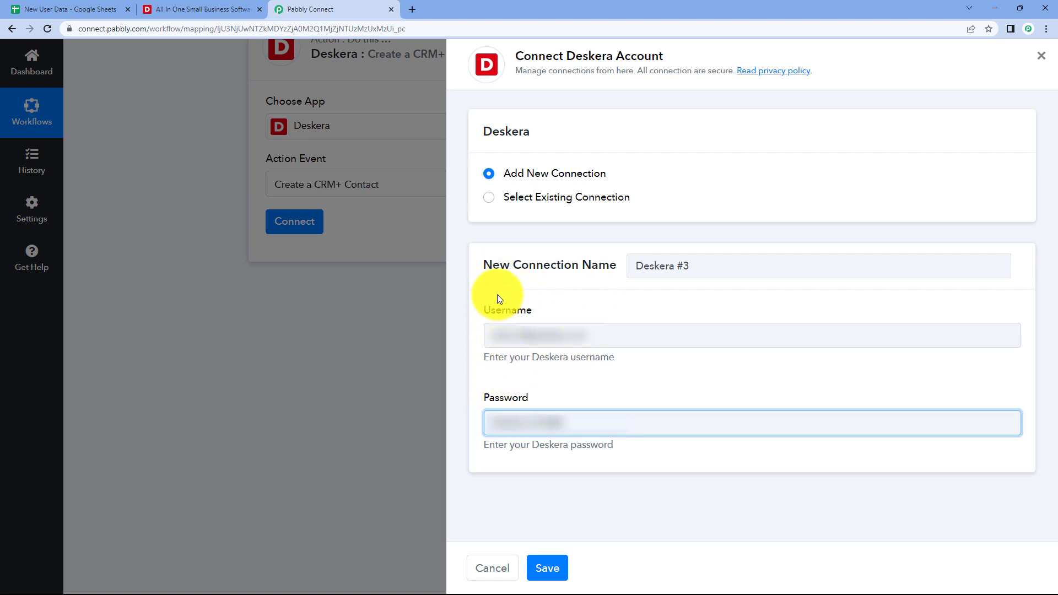
Save the Deskera connection and compare the spreadsheet's columns with the contact fields.
{"action": "left_click", "coordinate": [546, 570]}
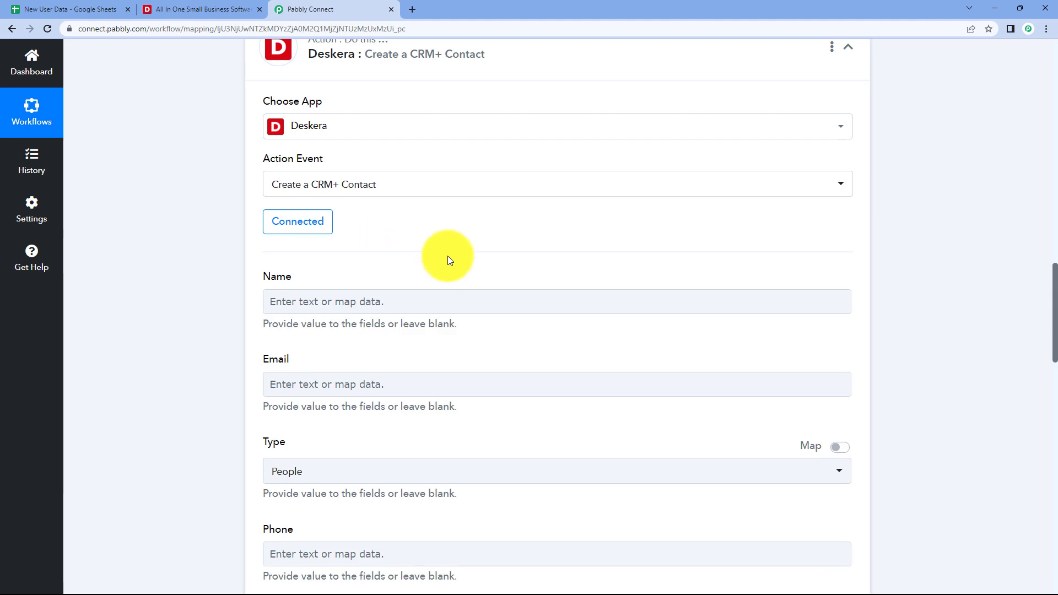
{"action": "scroll", "coordinate": [372, 252], "scroll_direction": "down", "scroll_amount": 2}
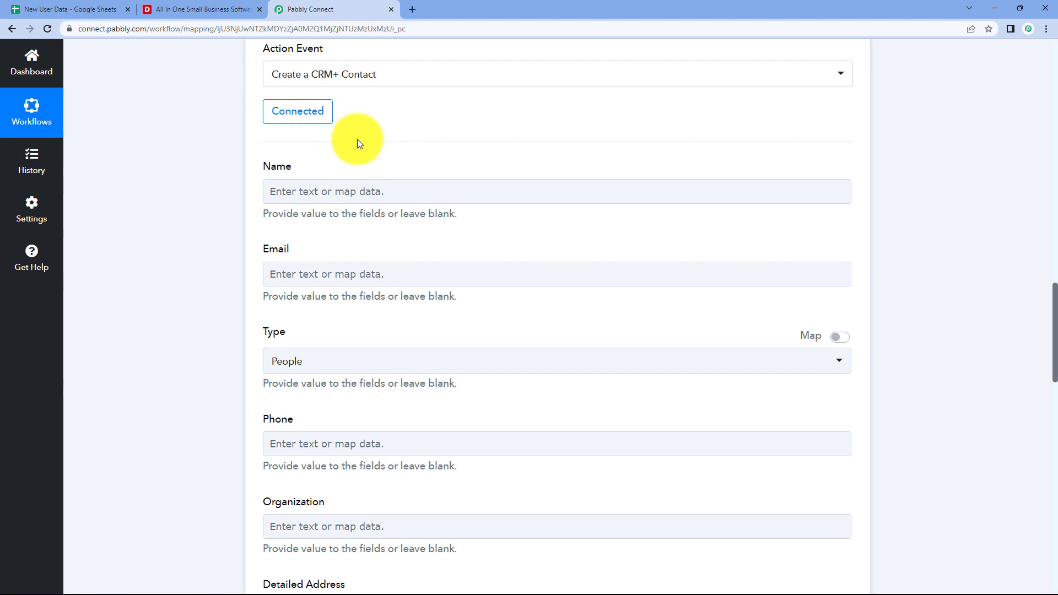
{"action": "left_click", "coordinate": [78, 8]}
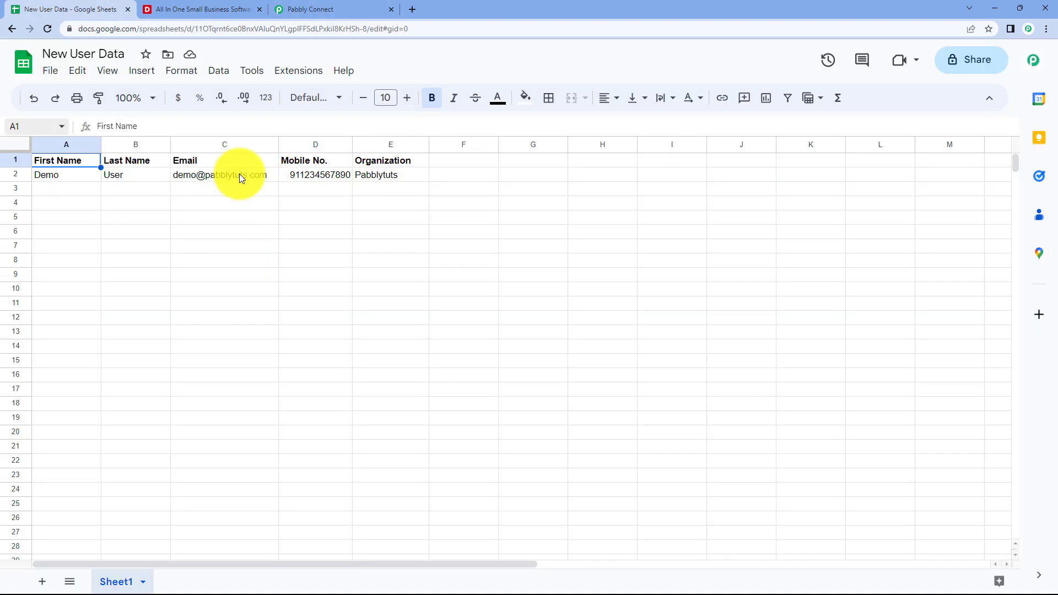
{"action": "left_click", "coordinate": [93, 187]}
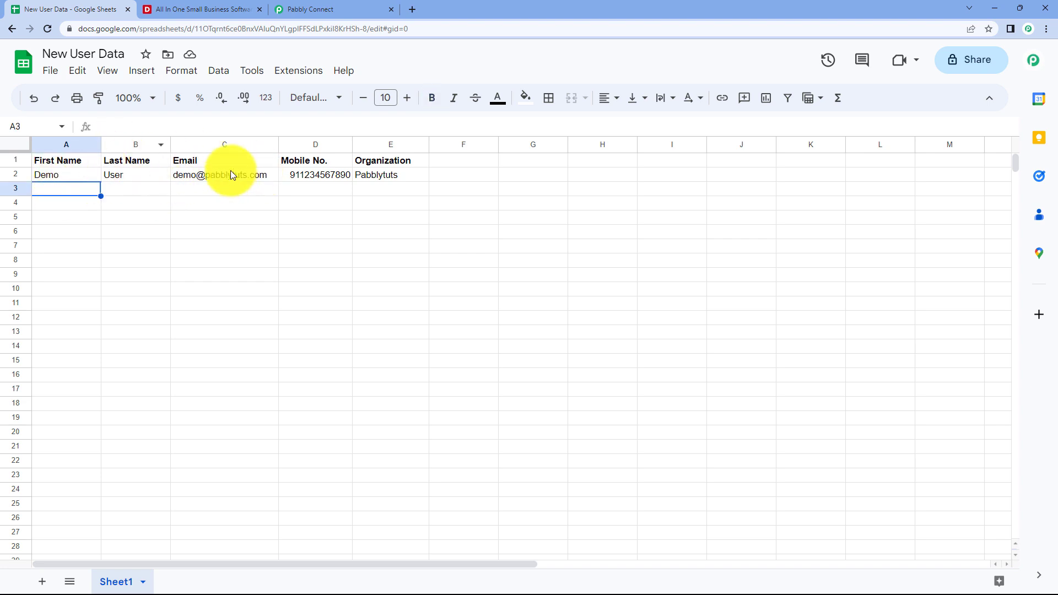
{"action": "left_click", "coordinate": [349, 8]}
{"action": "scroll", "coordinate": [556, 221], "scroll_direction": "up", "scroll_amount": 5}
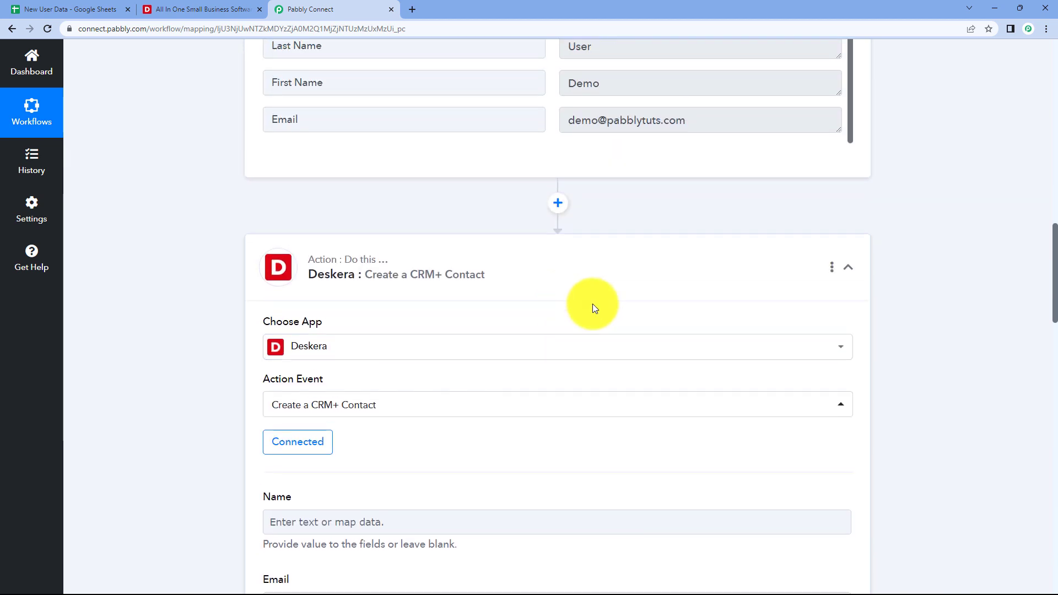
{"action": "scroll", "coordinate": [593, 304], "scroll_direction": "up", "scroll_amount": 4}
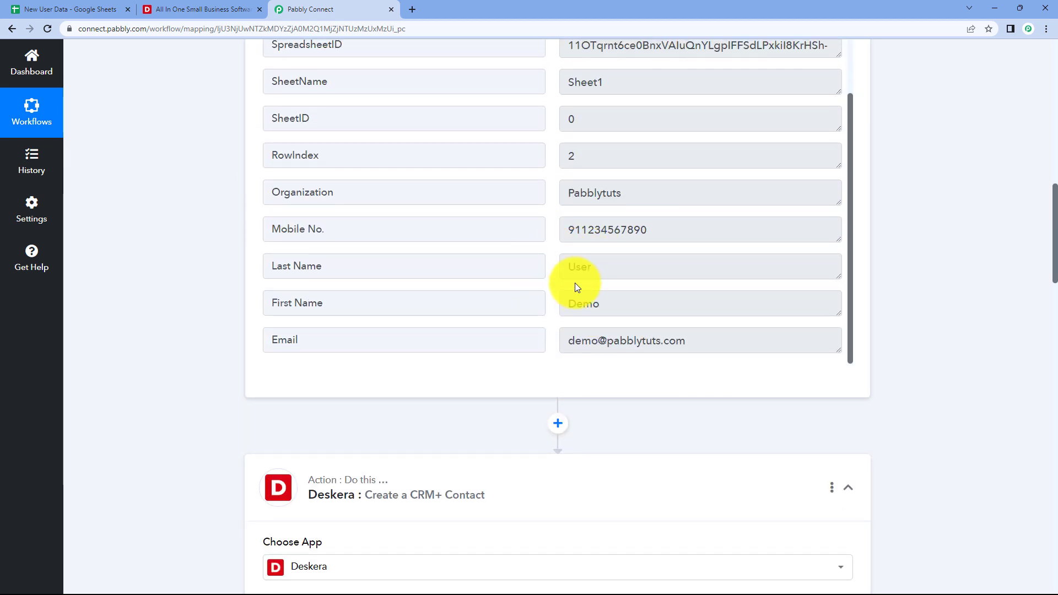
Review the trigger's sample name values 'Demo' and 'User' in the captured response.
{"action": "left_click", "coordinate": [601, 306]}
{"action": "left_click_drag", "start_coordinate": [601, 306], "coordinate": [547, 274]}
{"action": "left_click", "coordinate": [547, 274]}
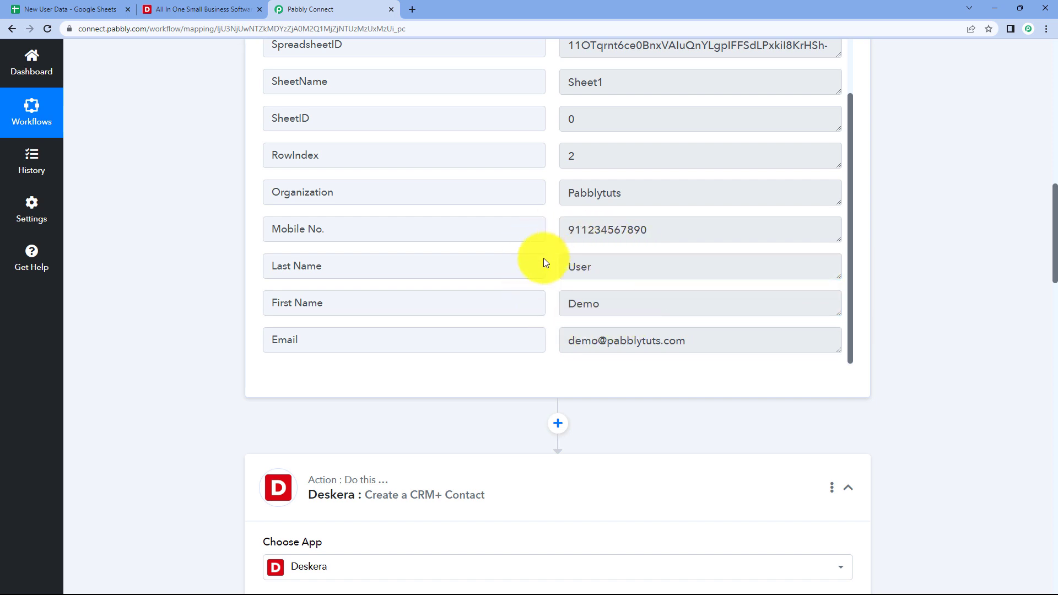
{"action": "scroll", "coordinate": [550, 291], "scroll_direction": "down", "scroll_amount": 5}
{"action": "scroll", "coordinate": [447, 296], "scroll_direction": "down", "scroll_amount": 4}
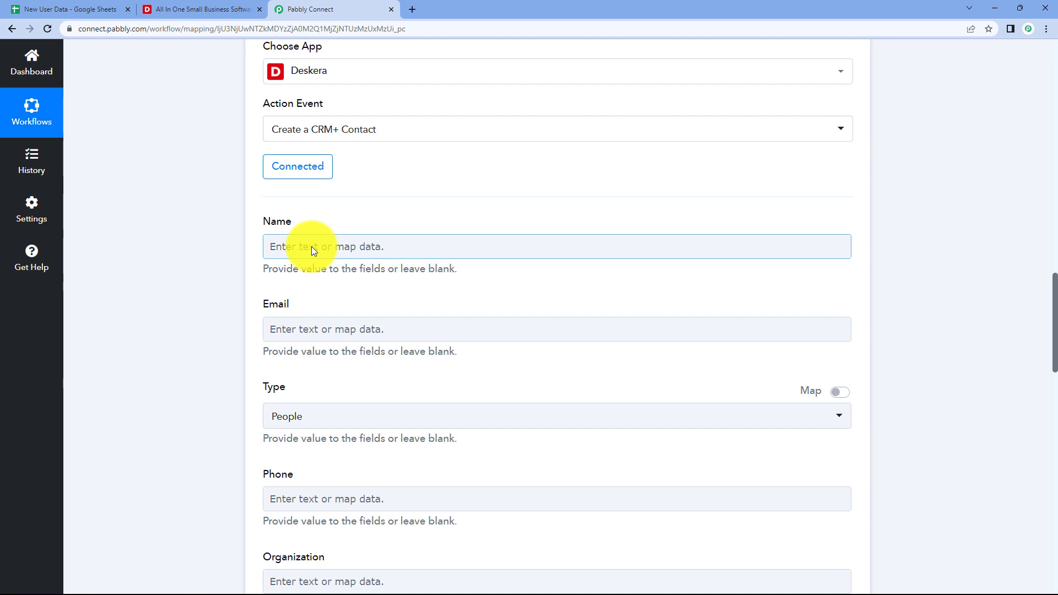
Map the Name field to the sheet's First Name (Demo) followed by Last Name (User).
{"action": "left_click", "coordinate": [312, 246]}
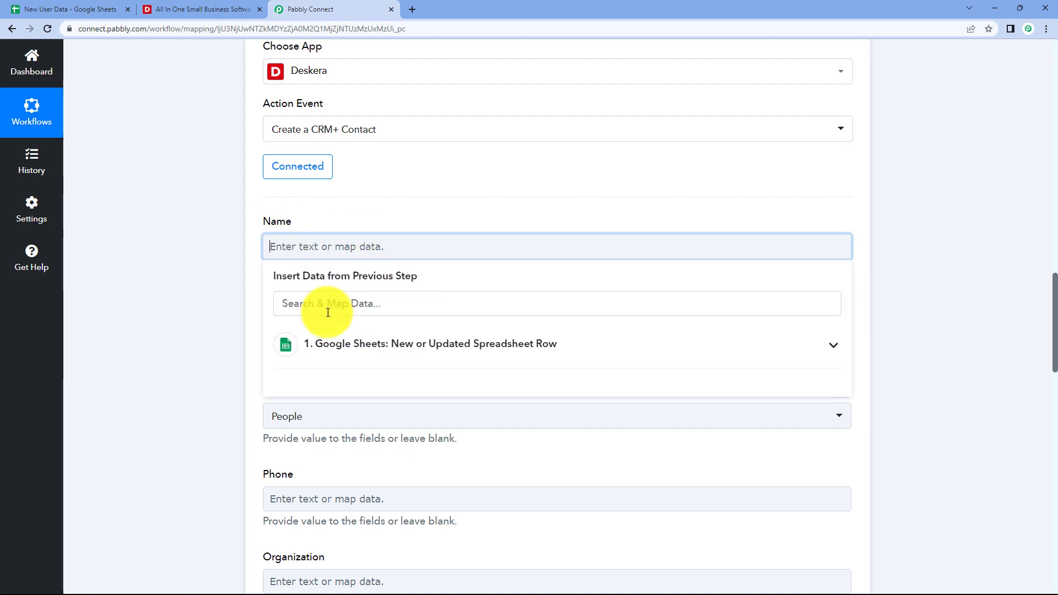
{"action": "left_click", "coordinate": [409, 345]}
{"action": "scroll", "coordinate": [245, 241], "scroll_direction": "down", "scroll_amount": 2}
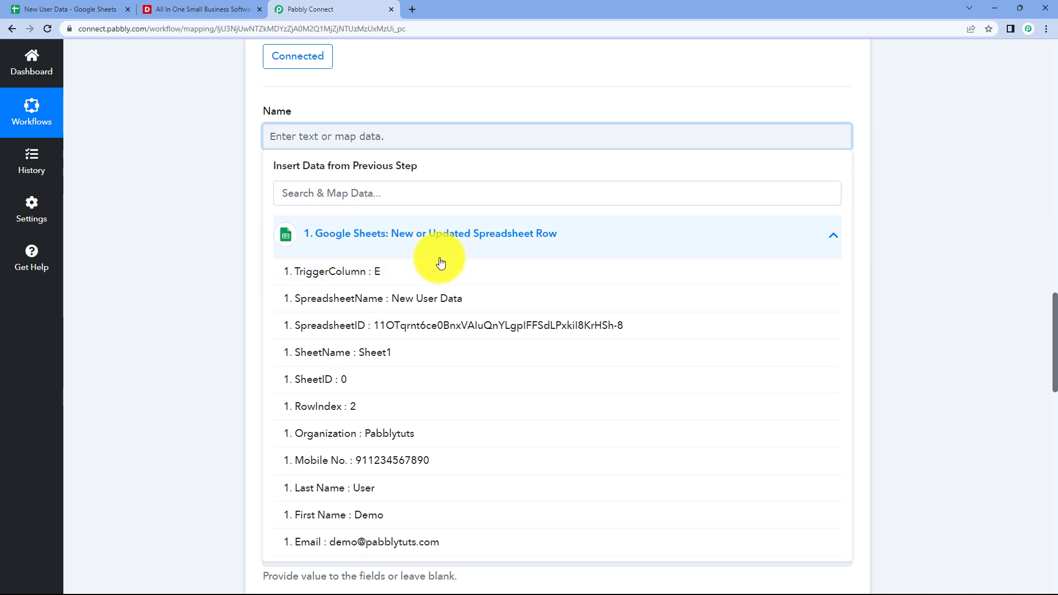
{"action": "scroll", "coordinate": [297, 288], "scroll_direction": "down", "scroll_amount": 2}
{"action": "scroll", "coordinate": [377, 380], "scroll_direction": "up", "scroll_amount": 2}
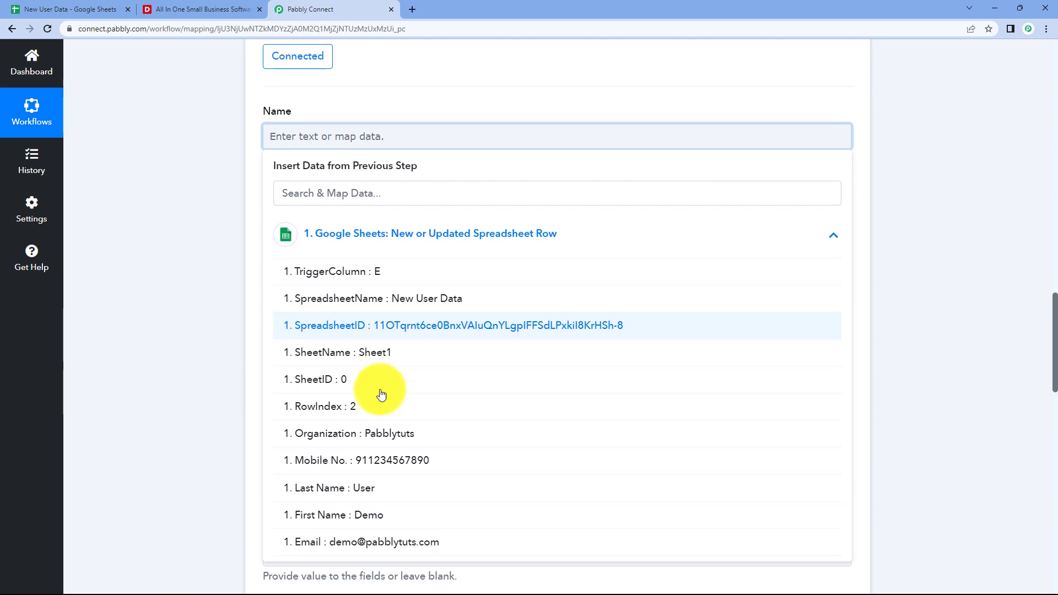
{"action": "left_click", "coordinate": [367, 519]}
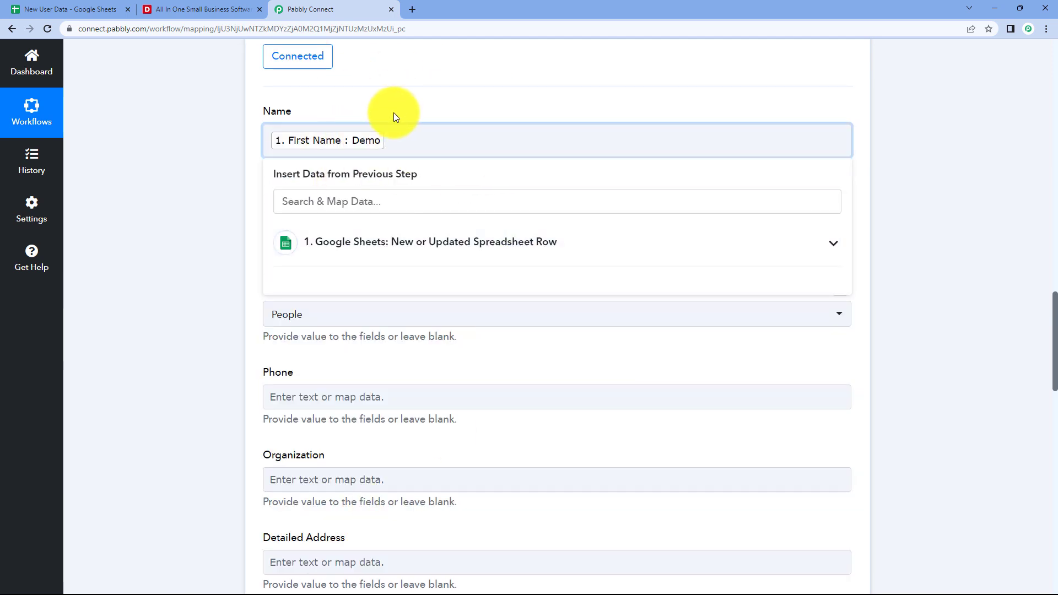
{"action": "left_click", "coordinate": [413, 242]}
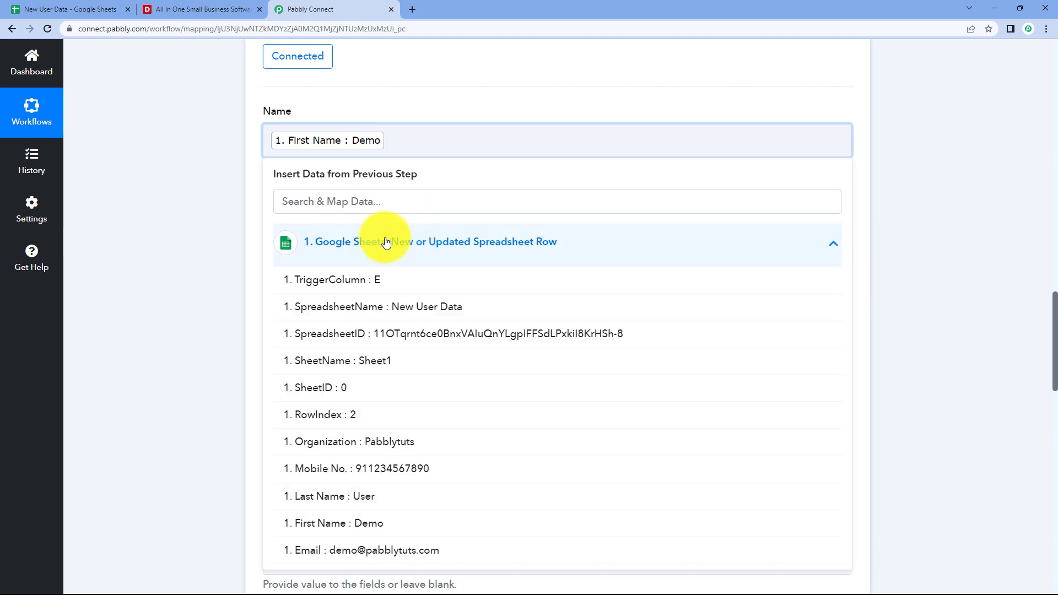
{"action": "left_click", "coordinate": [361, 496]}
{"action": "left_click", "coordinate": [236, 235]}
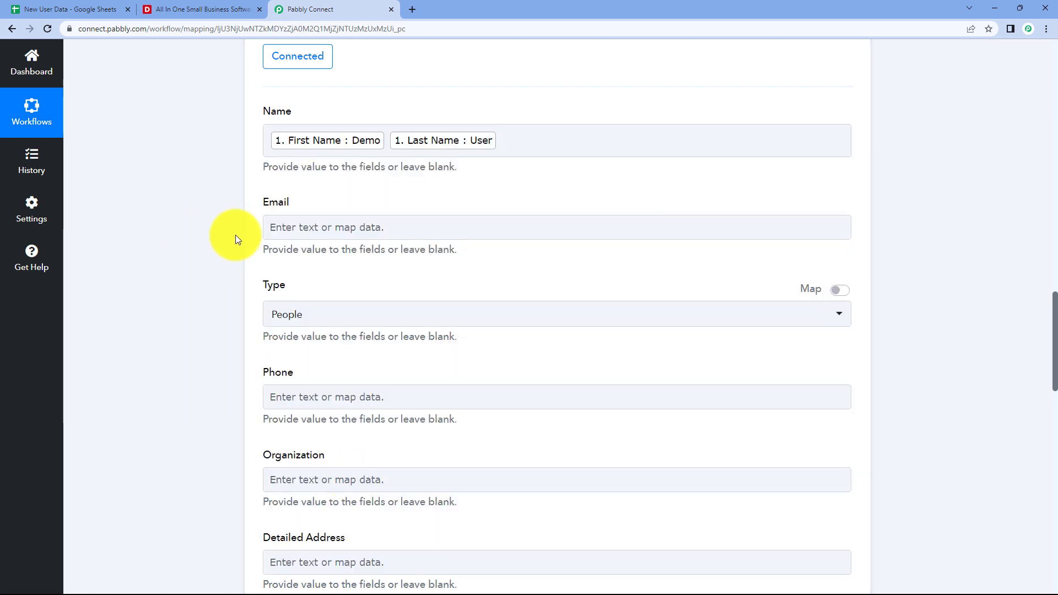
{"action": "scroll", "coordinate": [239, 233], "scroll_direction": "up", "scroll_amount": 5}
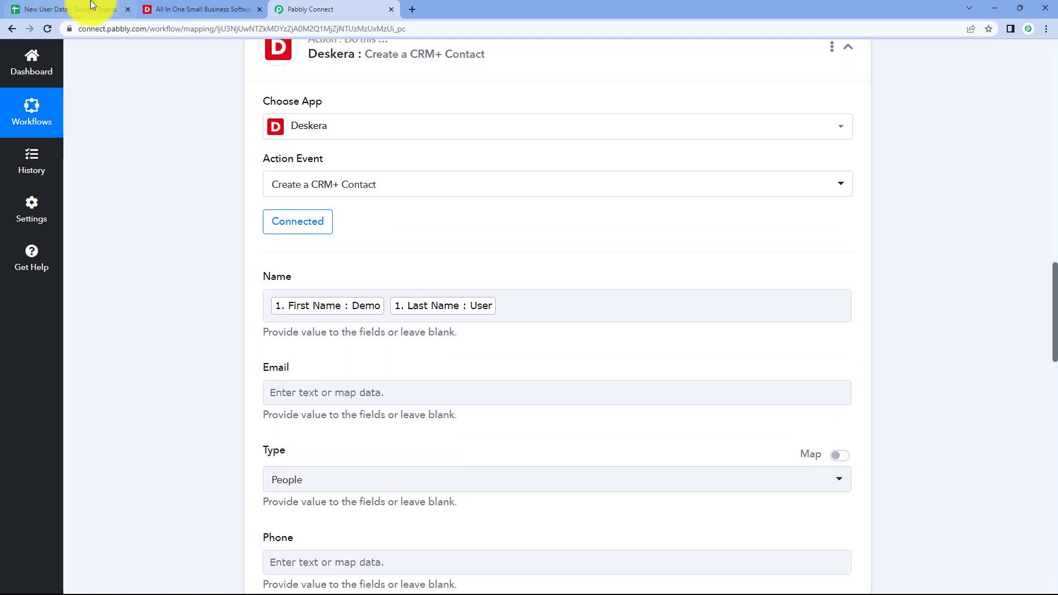
Check the New User Data spreadsheet and come back to the workflow.
{"action": "left_click", "coordinate": [87, 10]}
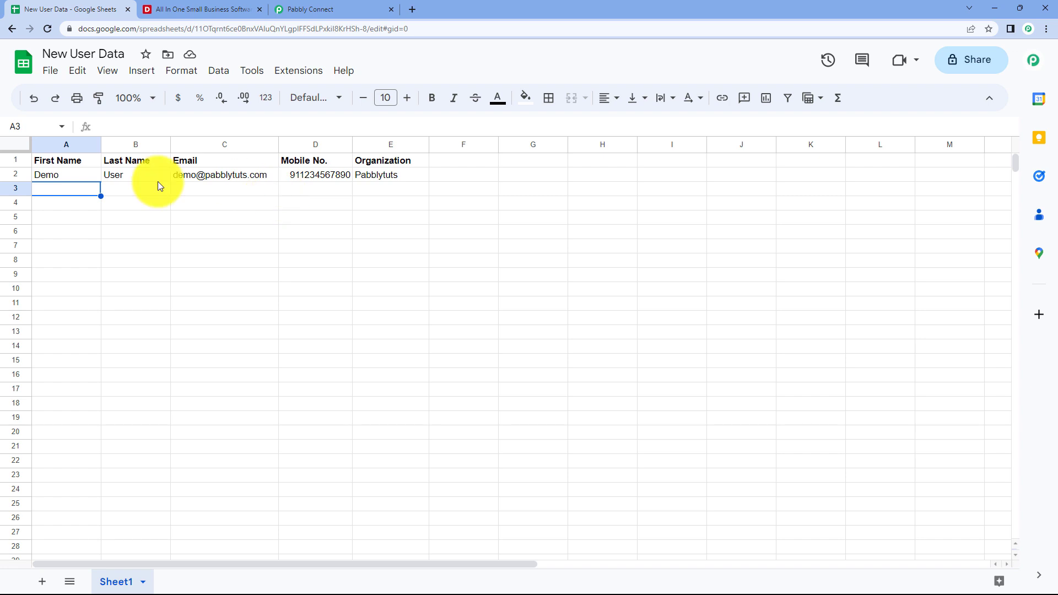
{"action": "left_click", "coordinate": [331, 9]}
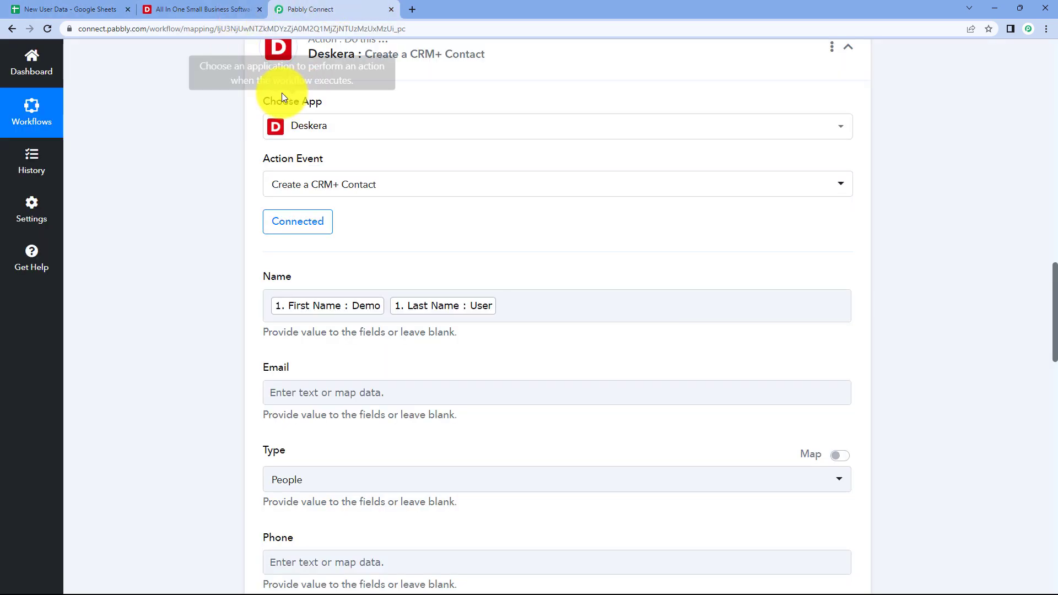
{"action": "scroll", "coordinate": [190, 242], "scroll_direction": "down", "scroll_amount": 1}
{"action": "scroll", "coordinate": [197, 244], "scroll_direction": "down", "scroll_amount": 1}
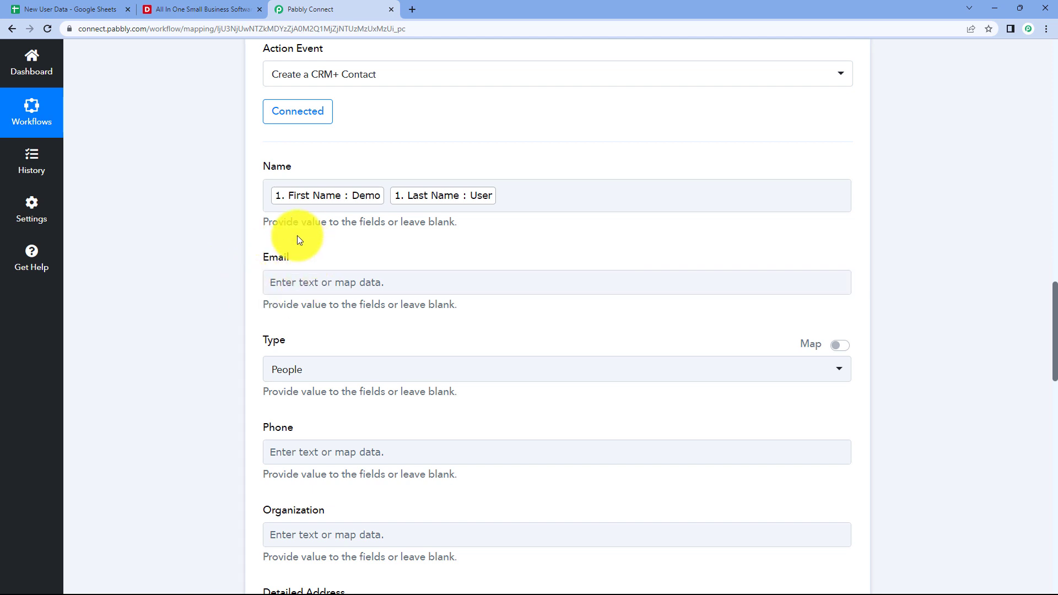
{"action": "scroll", "coordinate": [587, 205], "scroll_direction": "up", "scroll_amount": 7}
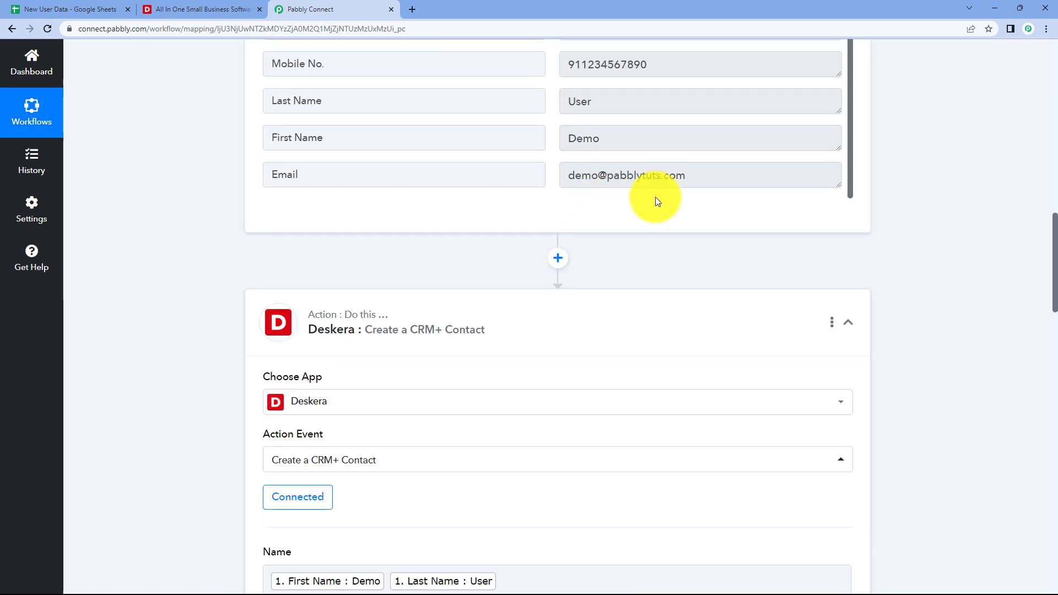
Review the trigger's sample email and bring up previous-step data for the Email field.
{"action": "left_click_drag", "start_coordinate": [701, 176], "coordinate": [547, 176]}
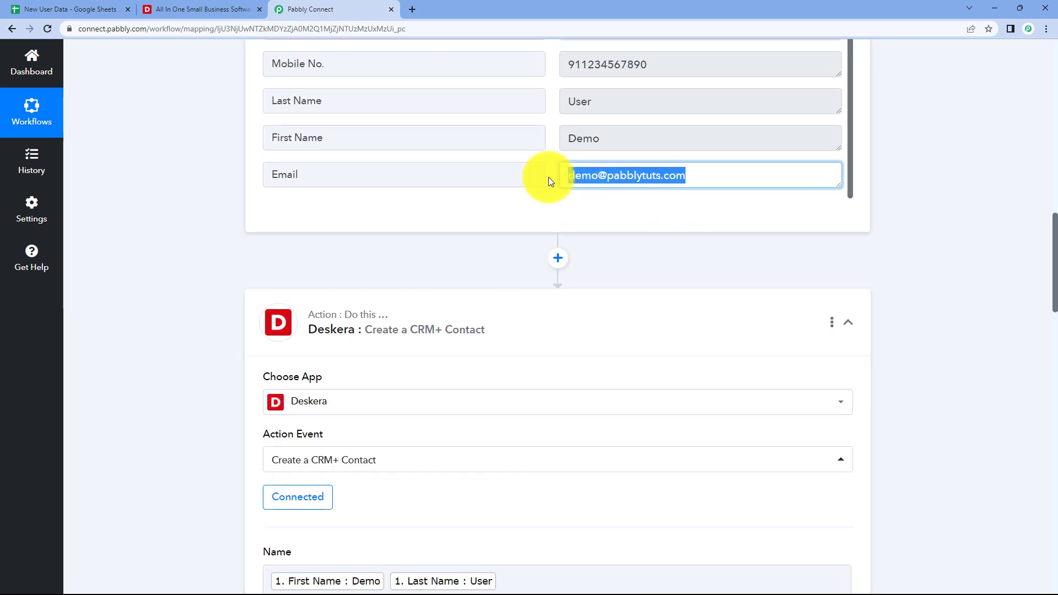
{"action": "left_click", "coordinate": [547, 182]}
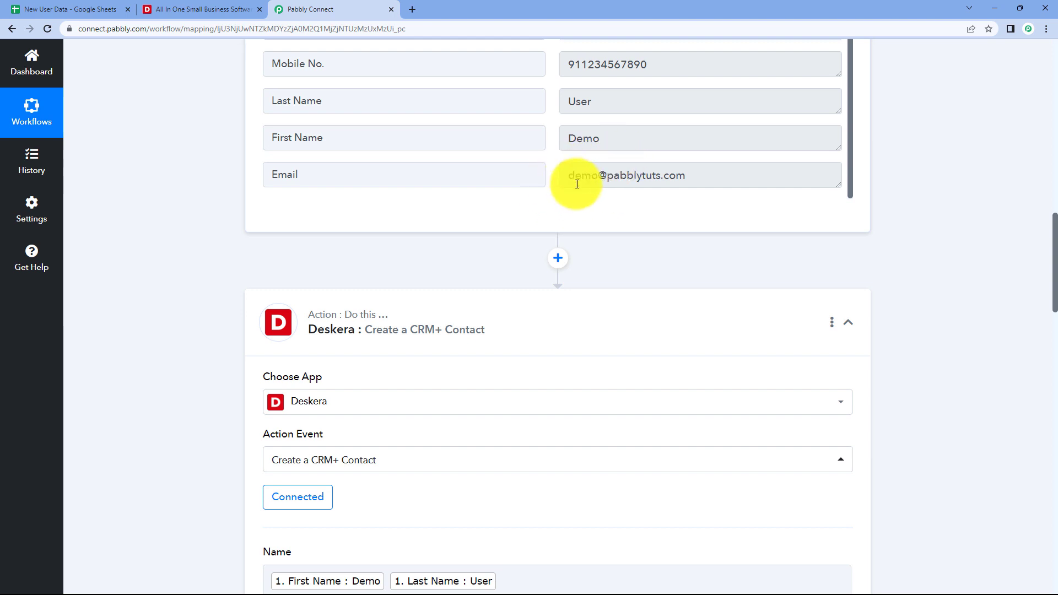
{"action": "scroll", "coordinate": [550, 171], "scroll_direction": "down", "scroll_amount": 5}
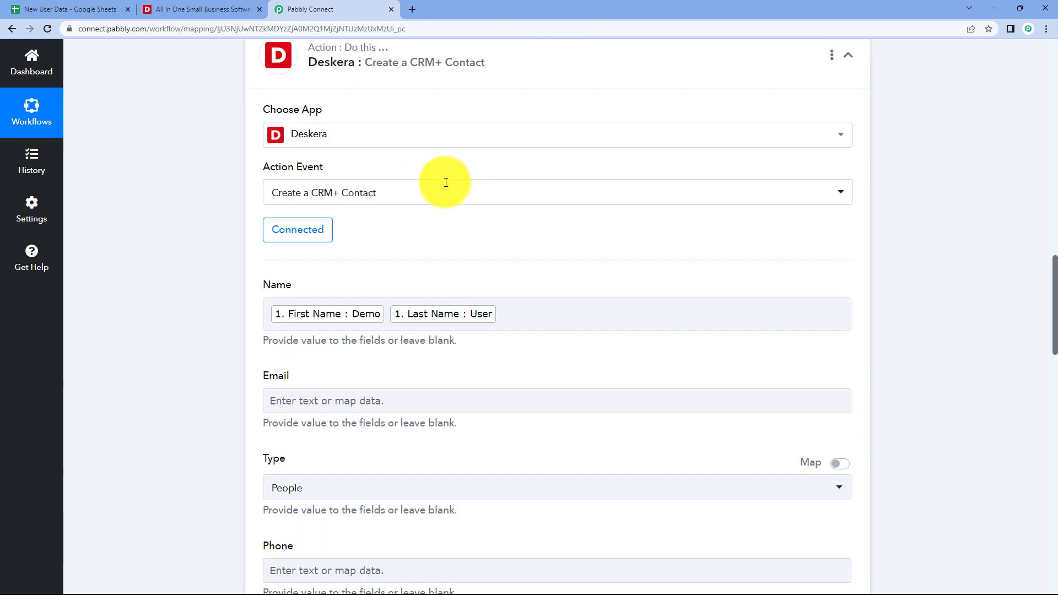
{"action": "scroll", "coordinate": [446, 182], "scroll_direction": "down", "scroll_amount": 3}
{"action": "left_click", "coordinate": [307, 232]}
{"action": "scroll", "coordinate": [219, 223], "scroll_direction": "down", "scroll_amount": 2}
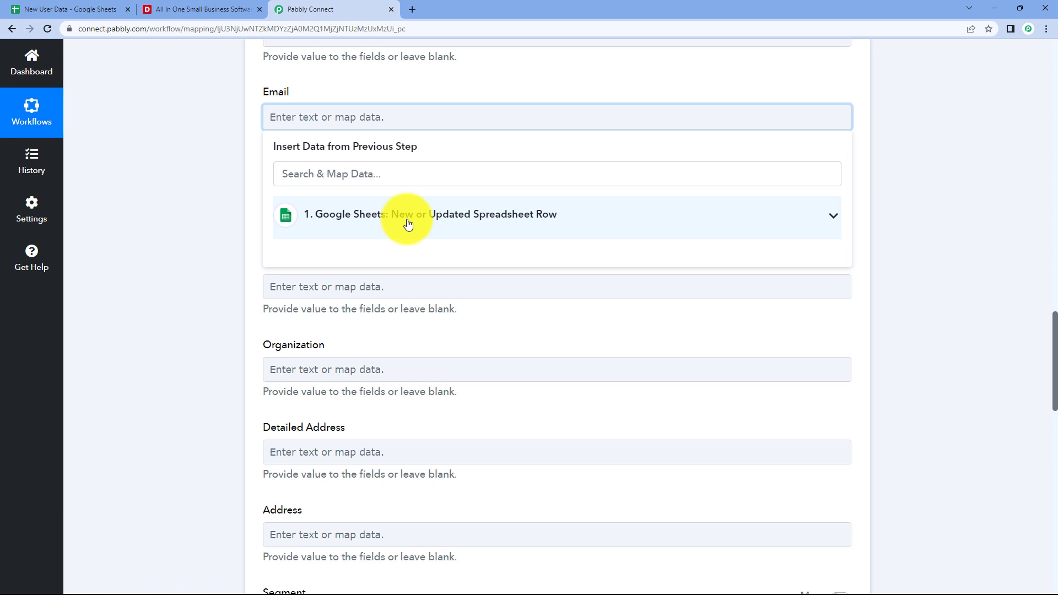
Map the contact's Email field to the sheet's Email value.
{"action": "left_click", "coordinate": [408, 223]}
{"action": "scroll", "coordinate": [378, 248], "scroll_direction": "down", "scroll_amount": 1}
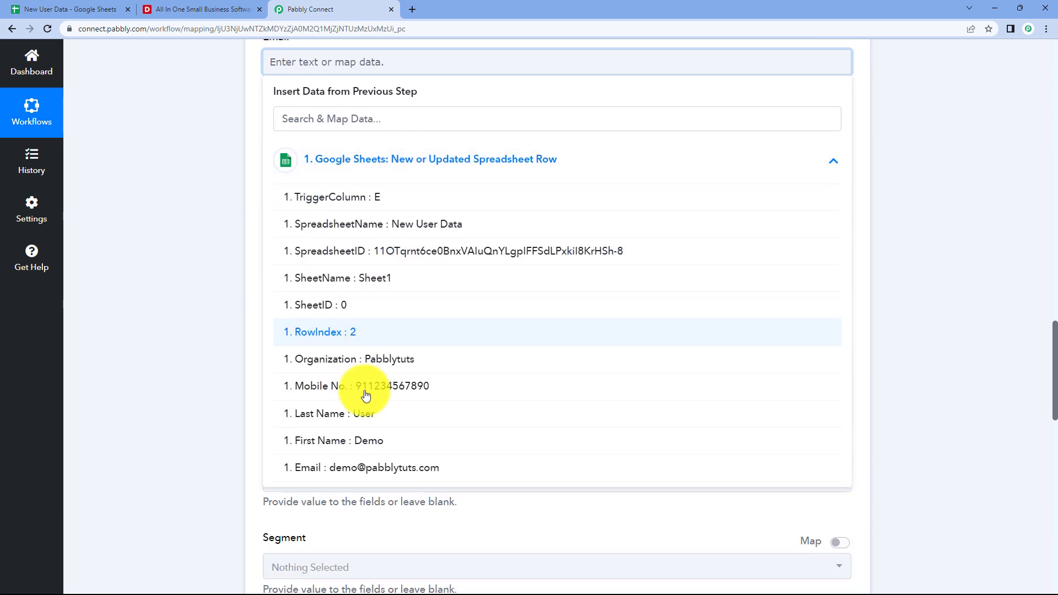
{"action": "left_click", "coordinate": [362, 468]}
{"action": "left_click", "coordinate": [211, 186]}
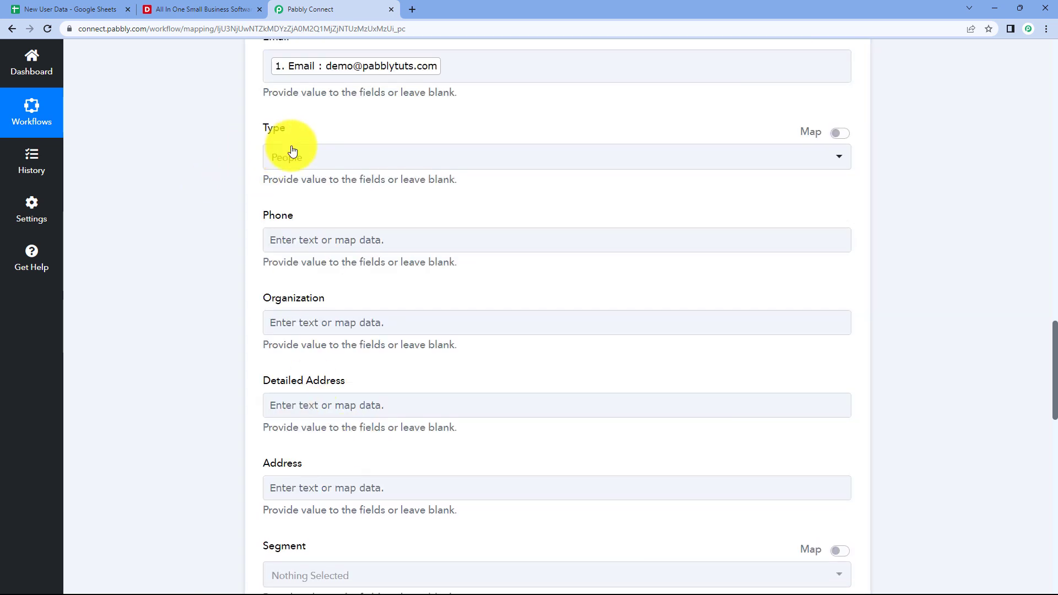
{"action": "scroll", "coordinate": [282, 165], "scroll_direction": "up", "scroll_amount": 1}
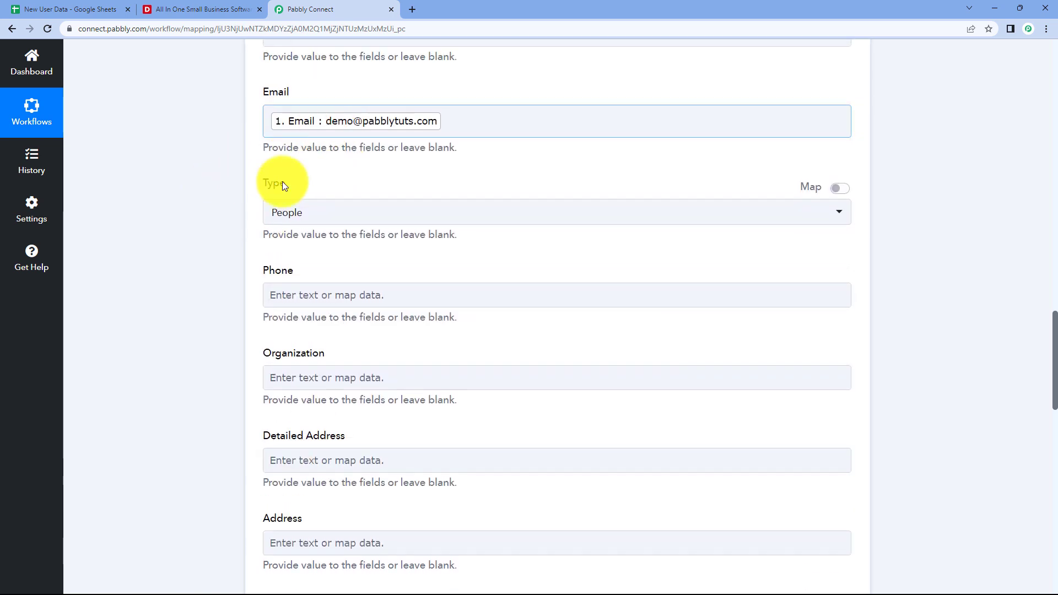
Keep the contact Type as People and cross-check the New User Data sheet.
{"action": "left_click", "coordinate": [368, 210]}
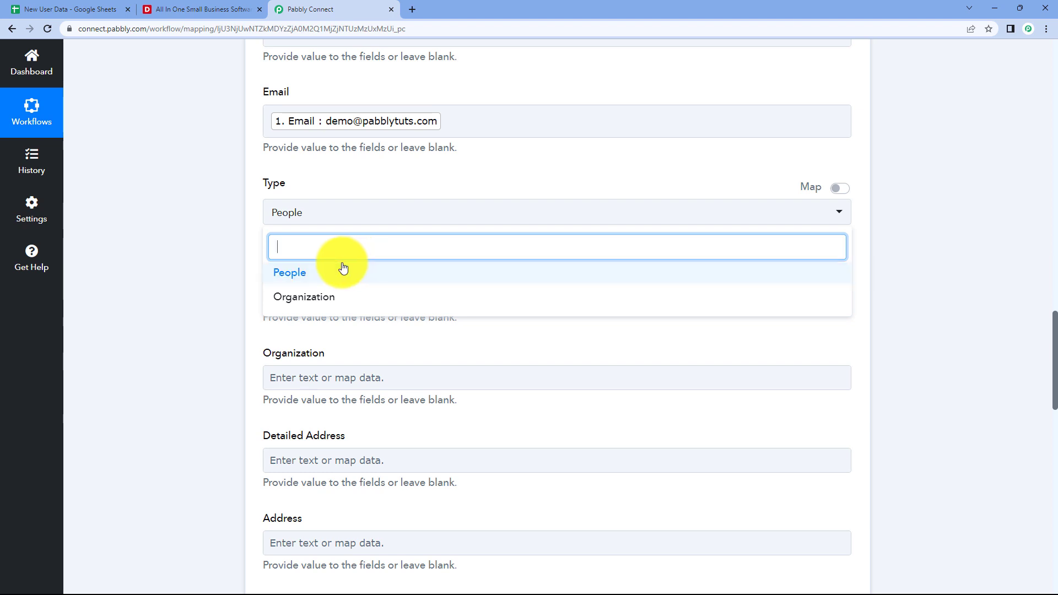
{"action": "left_click", "coordinate": [313, 275]}
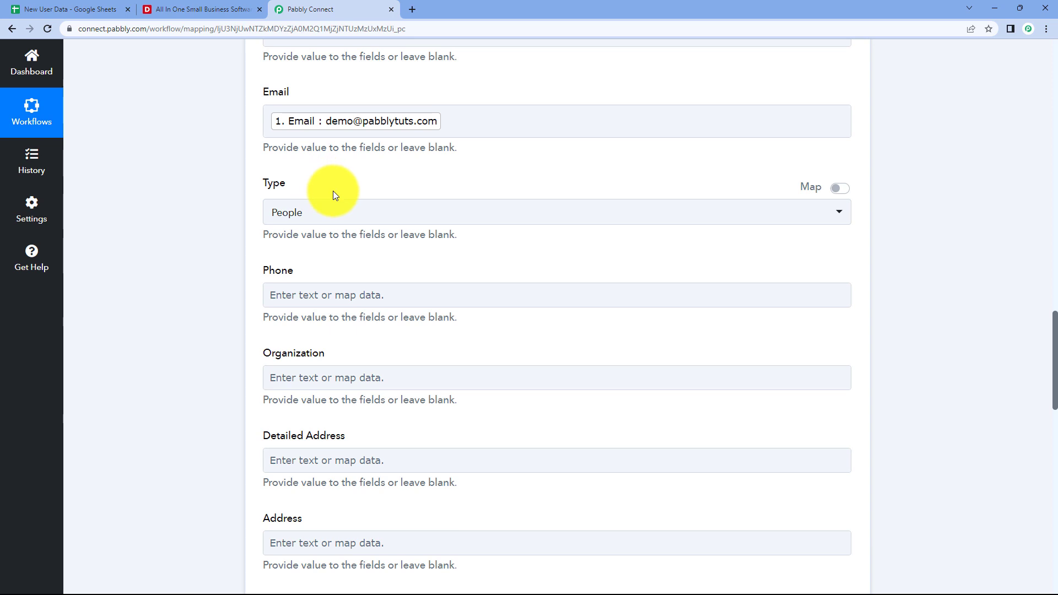
{"action": "left_click", "coordinate": [71, 10]}
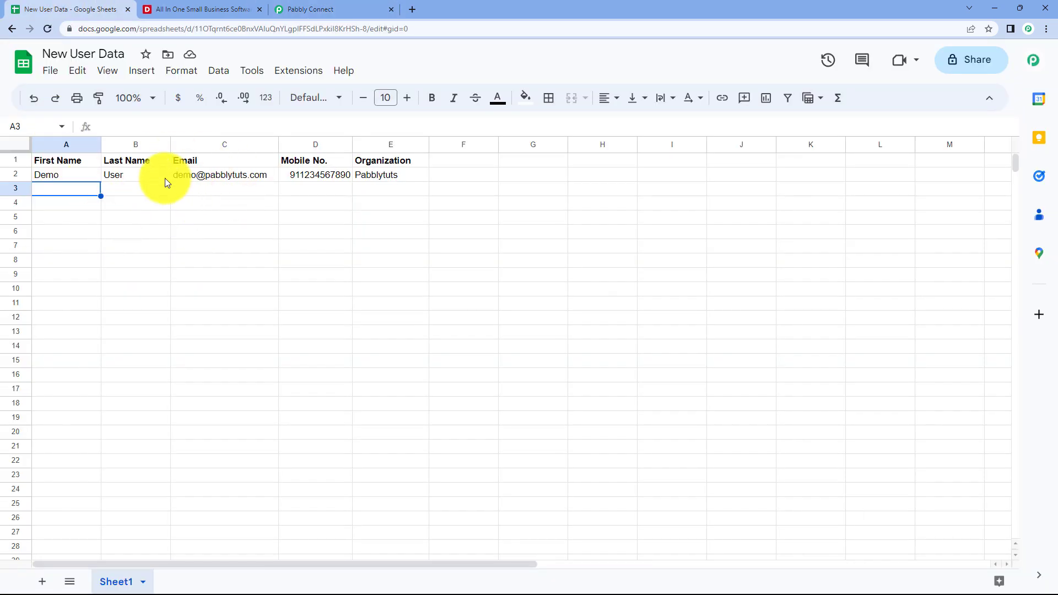
{"action": "left_click", "coordinate": [347, 7]}
{"action": "scroll", "coordinate": [326, 220], "scroll_direction": "down", "scroll_amount": 1}
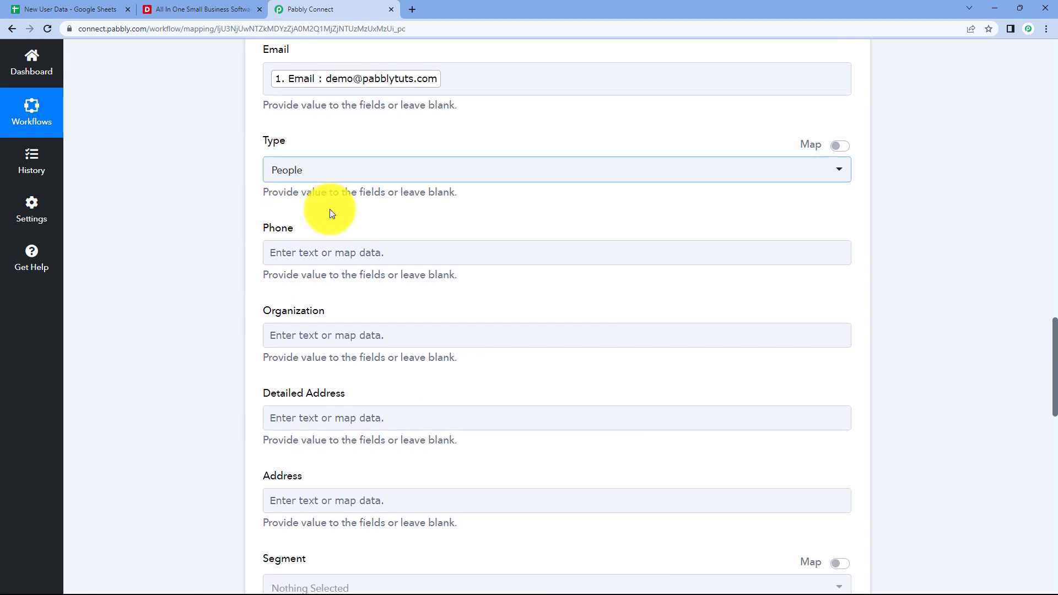
{"action": "scroll", "coordinate": [240, 209], "scroll_direction": "down", "scroll_amount": 1}
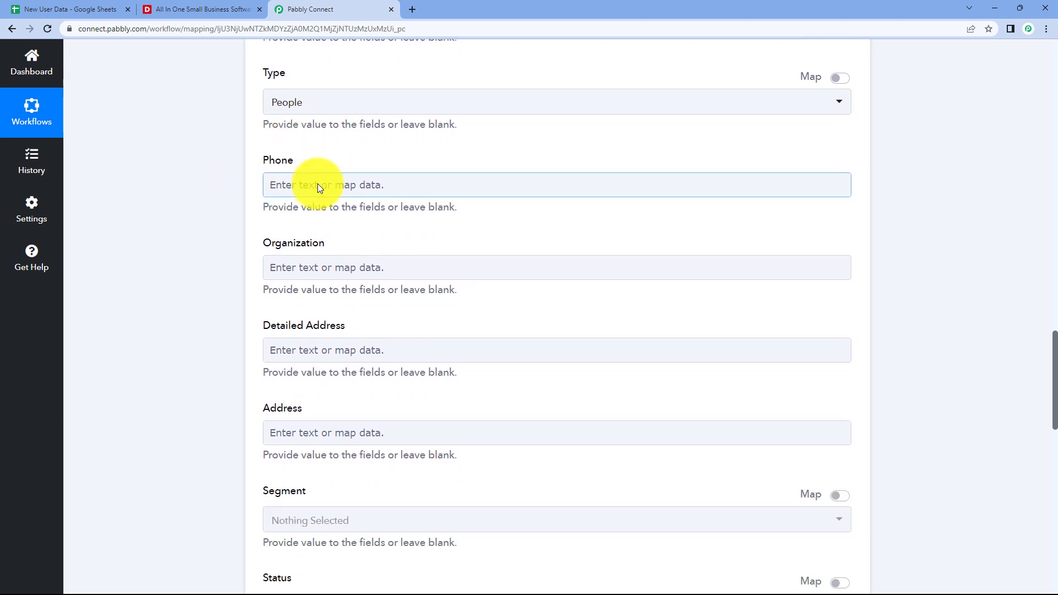
{"action": "left_click", "coordinate": [317, 183]}
{"action": "left_click", "coordinate": [386, 298]}
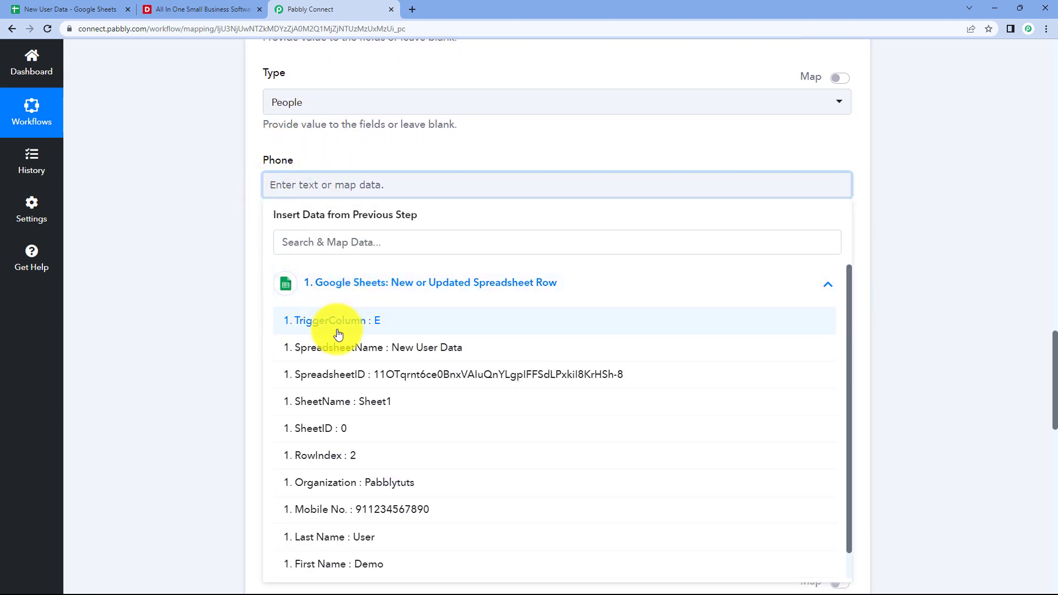
{"action": "left_click", "coordinate": [356, 504]}
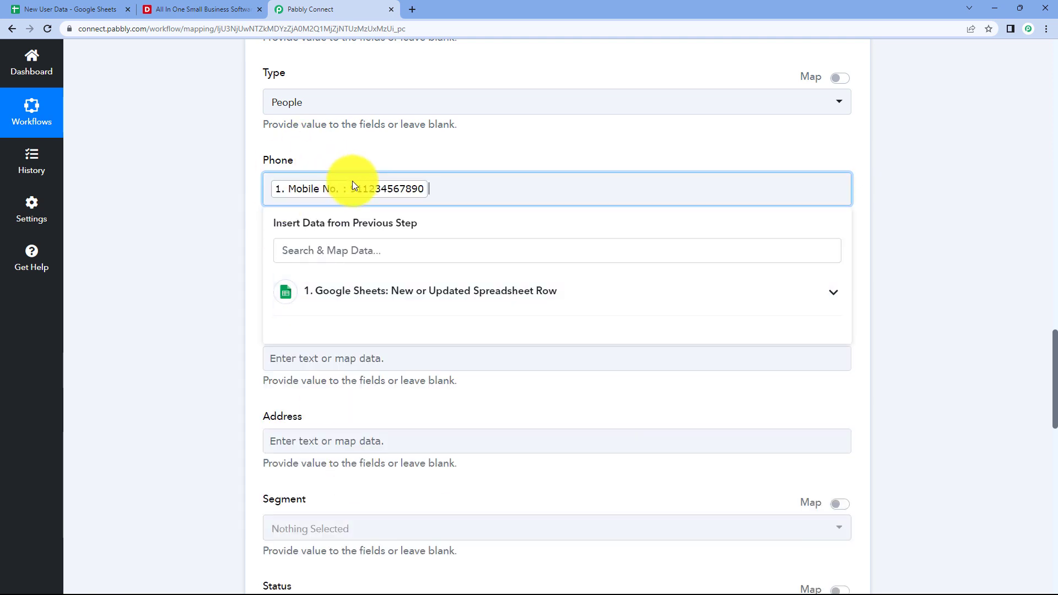
{"action": "left_click", "coordinate": [331, 219]}
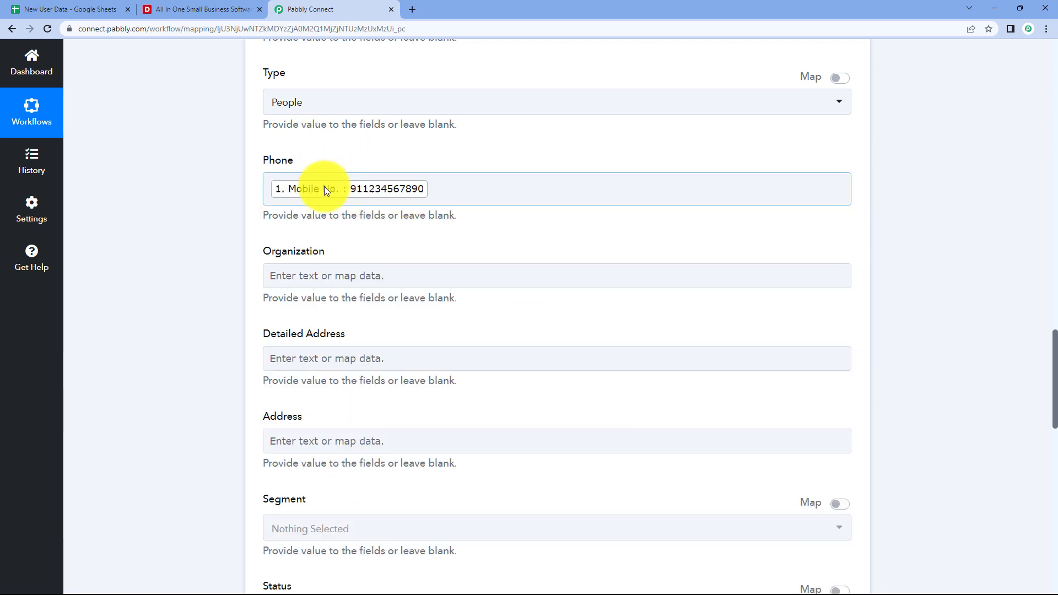
{"action": "scroll", "coordinate": [266, 191], "scroll_direction": "down", "scroll_amount": 1}
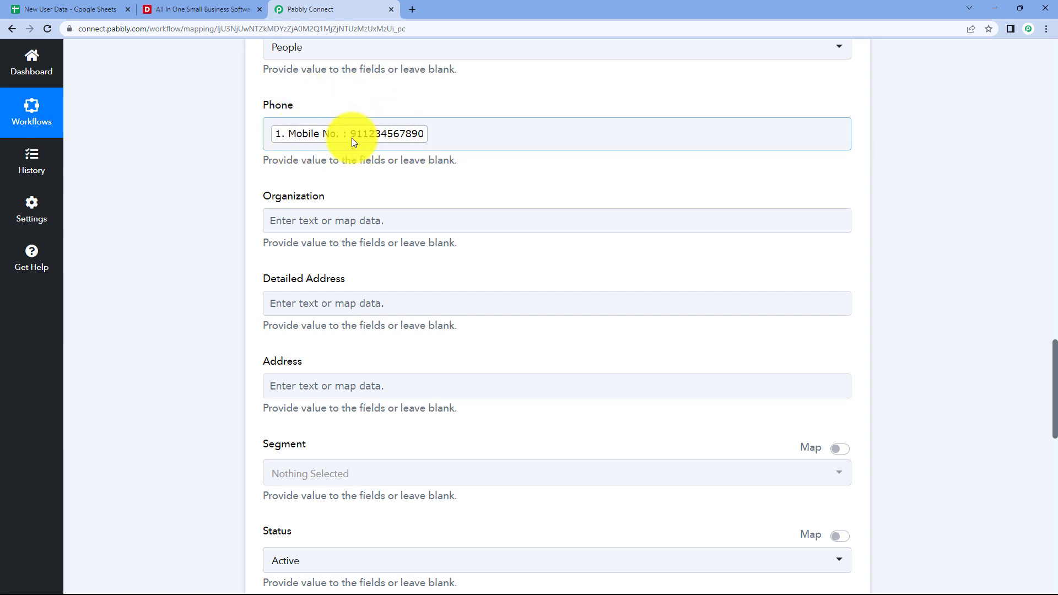
{"action": "left_click", "coordinate": [268, 133]}
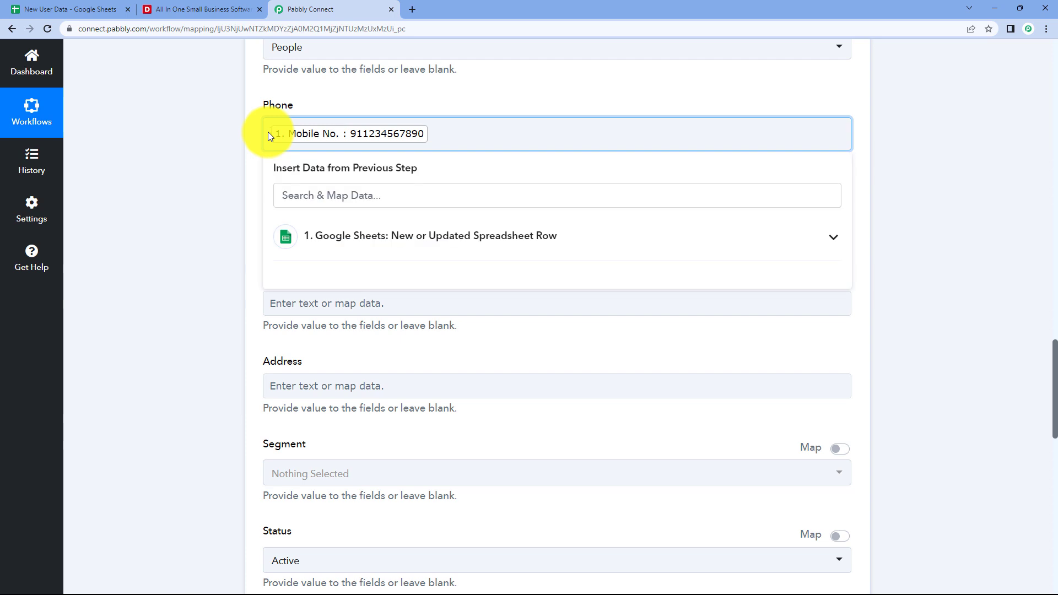
{"action": "left_click", "coordinate": [251, 135]}
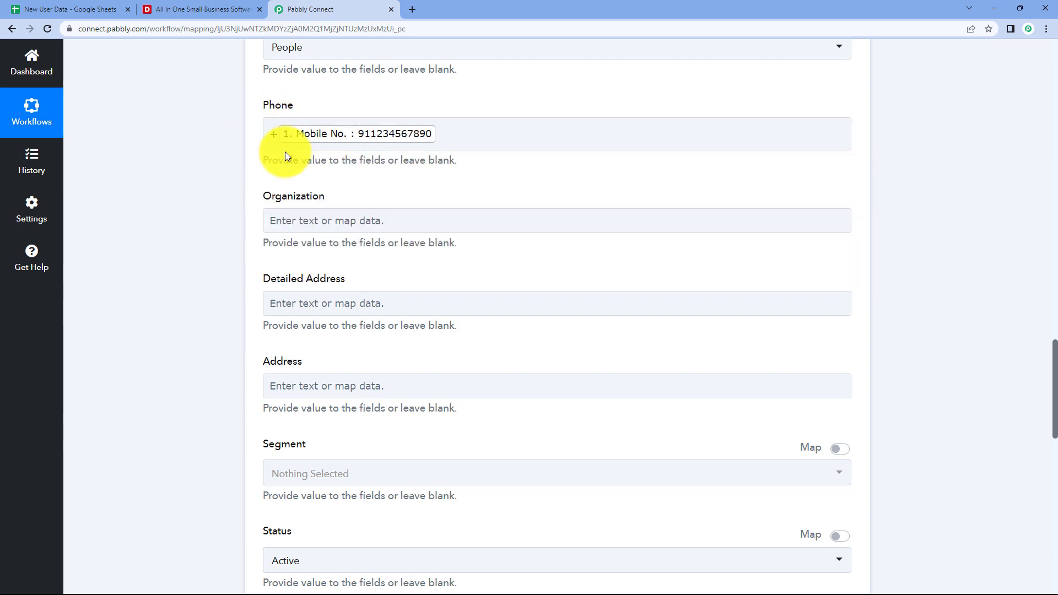
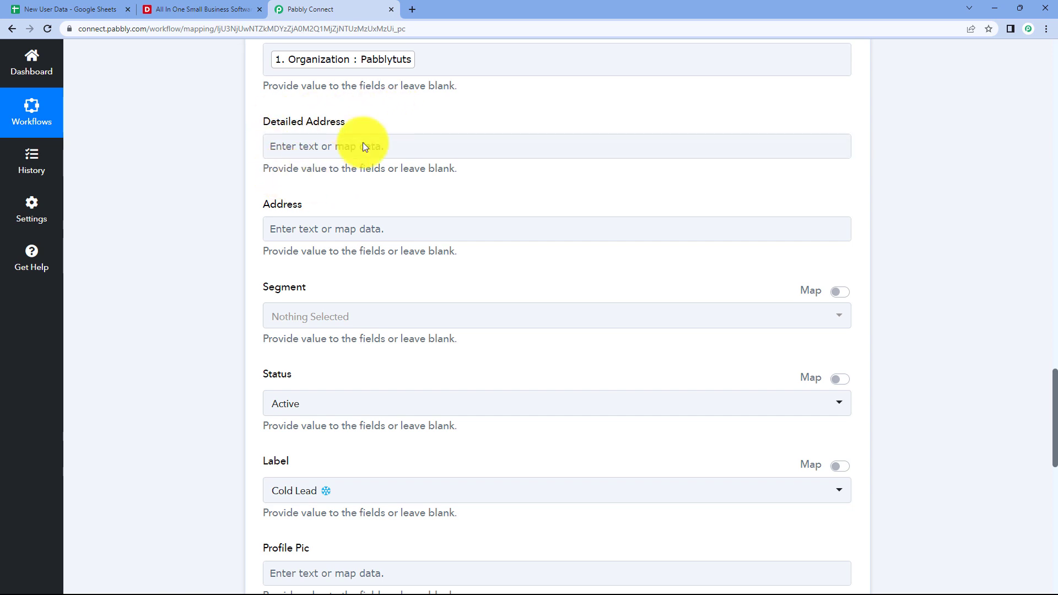
Keep the contact Status as Active and change its Label to Warm Lead.
{"action": "scroll", "coordinate": [322, 178], "scroll_direction": "down", "scroll_amount": 3}
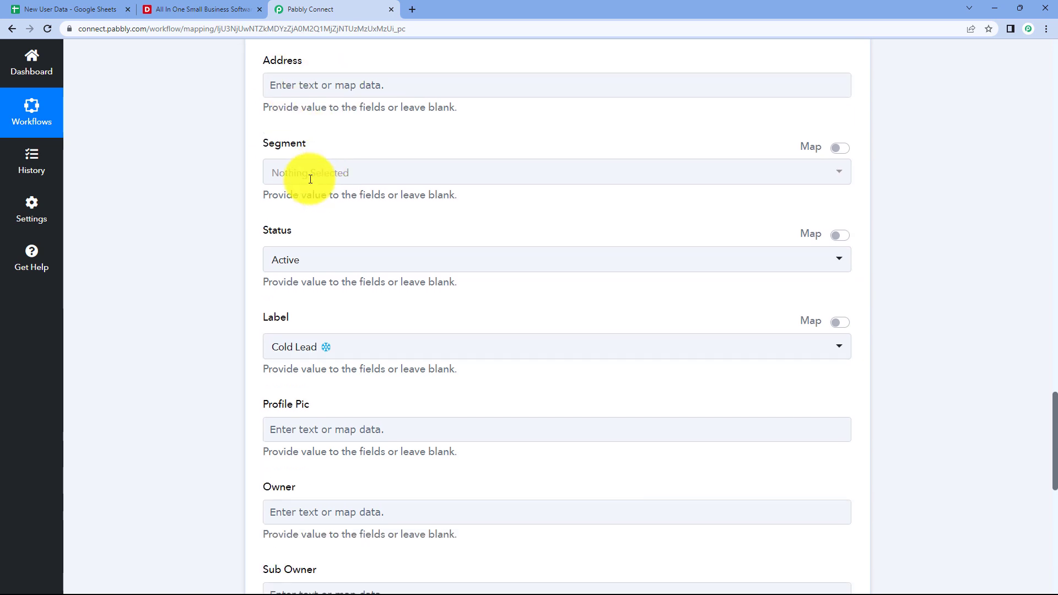
{"action": "scroll", "coordinate": [253, 230], "scroll_direction": "down", "scroll_amount": 1}
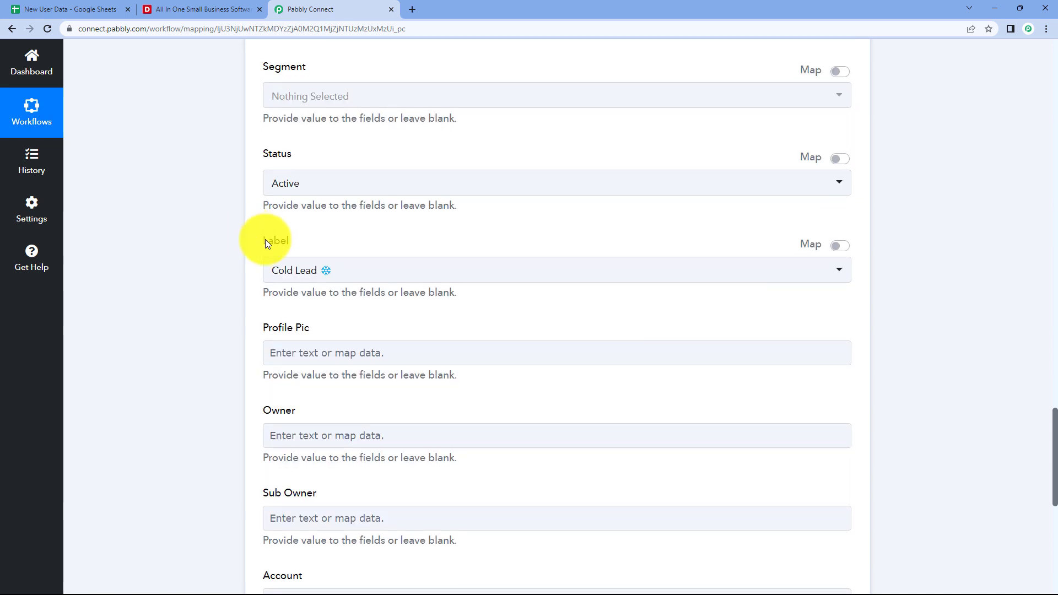
{"action": "left_click", "coordinate": [347, 187]}
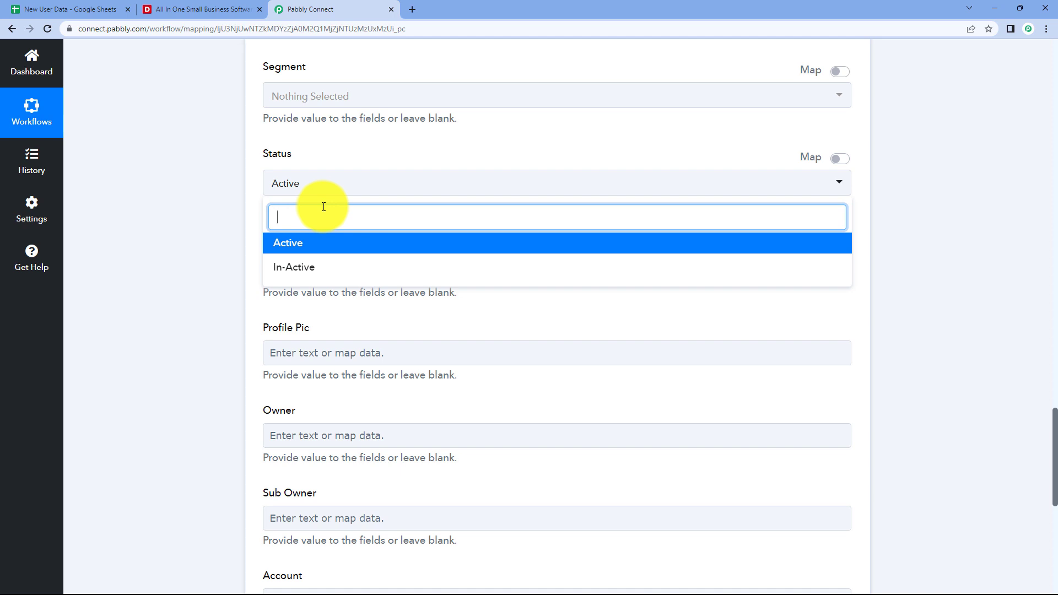
{"action": "left_click", "coordinate": [297, 245]}
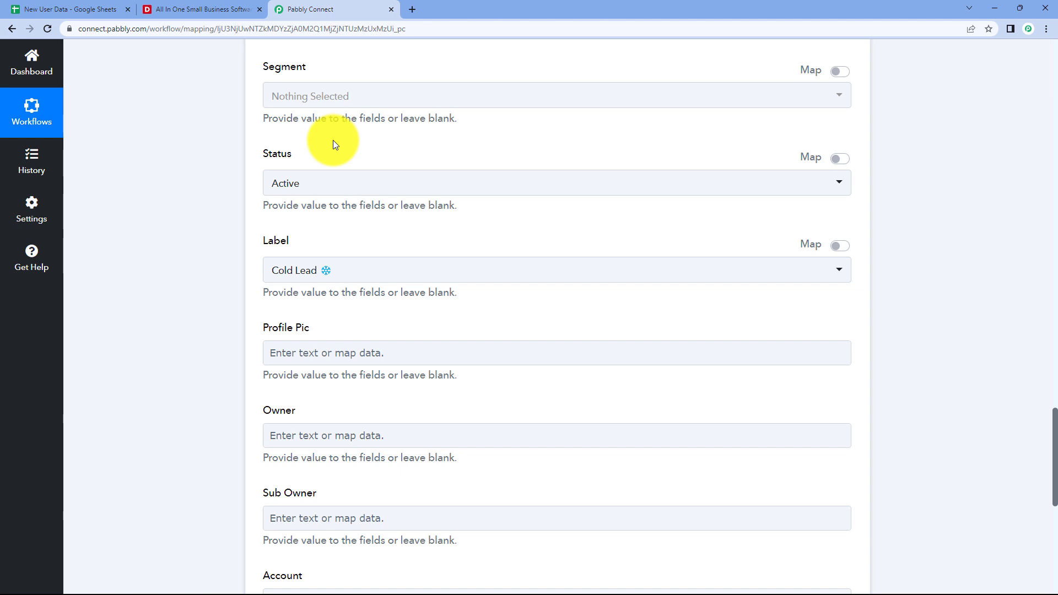
{"action": "left_click", "coordinate": [333, 269]}
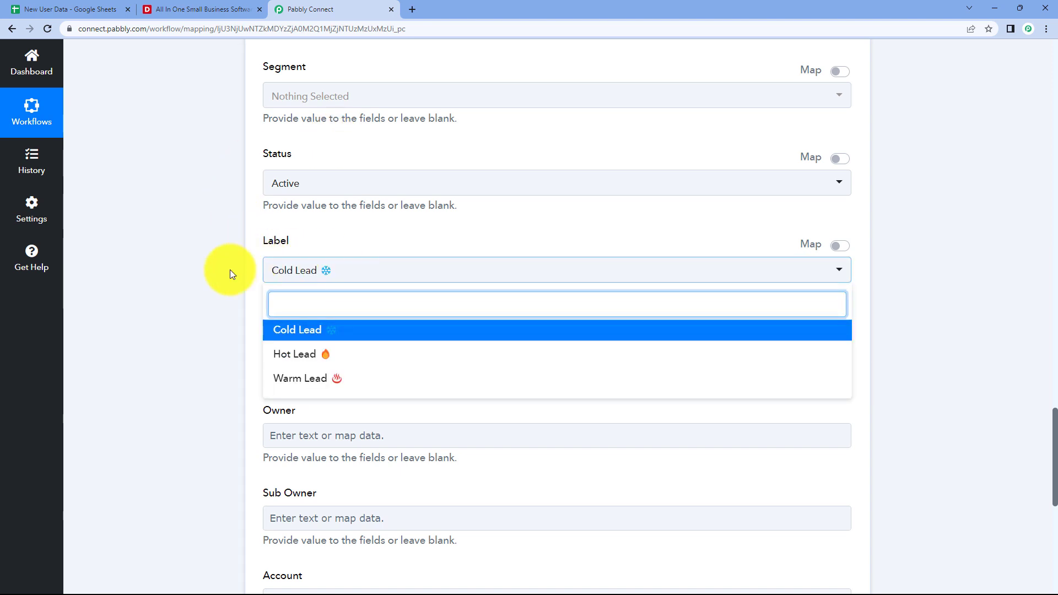
{"action": "scroll", "coordinate": [229, 269], "scroll_direction": "down", "scroll_amount": 1}
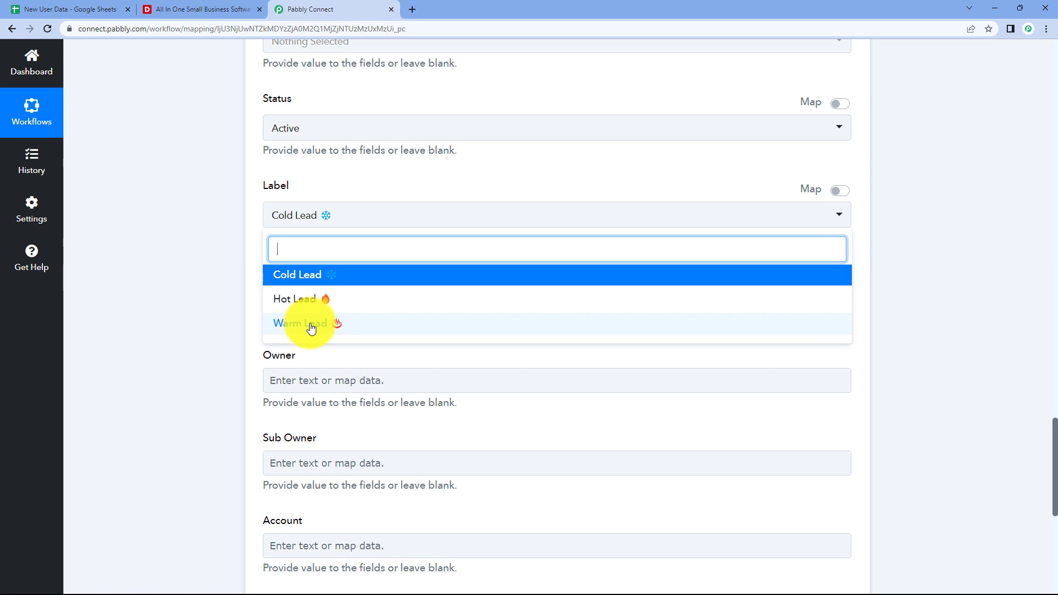
{"action": "left_click", "coordinate": [311, 326]}
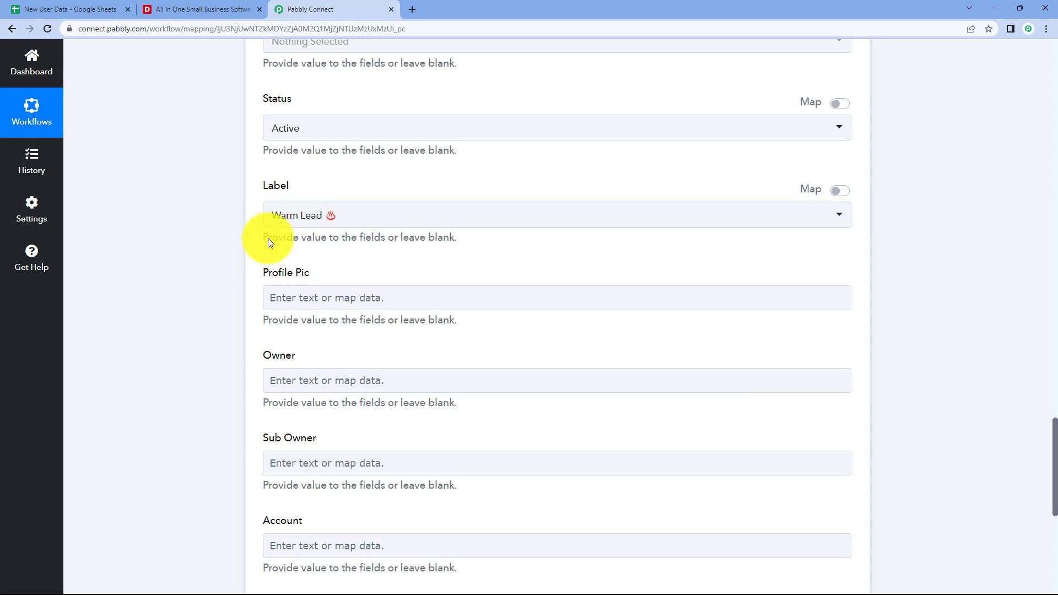
{"action": "scroll", "coordinate": [270, 242], "scroll_direction": "down", "scroll_amount": 2}
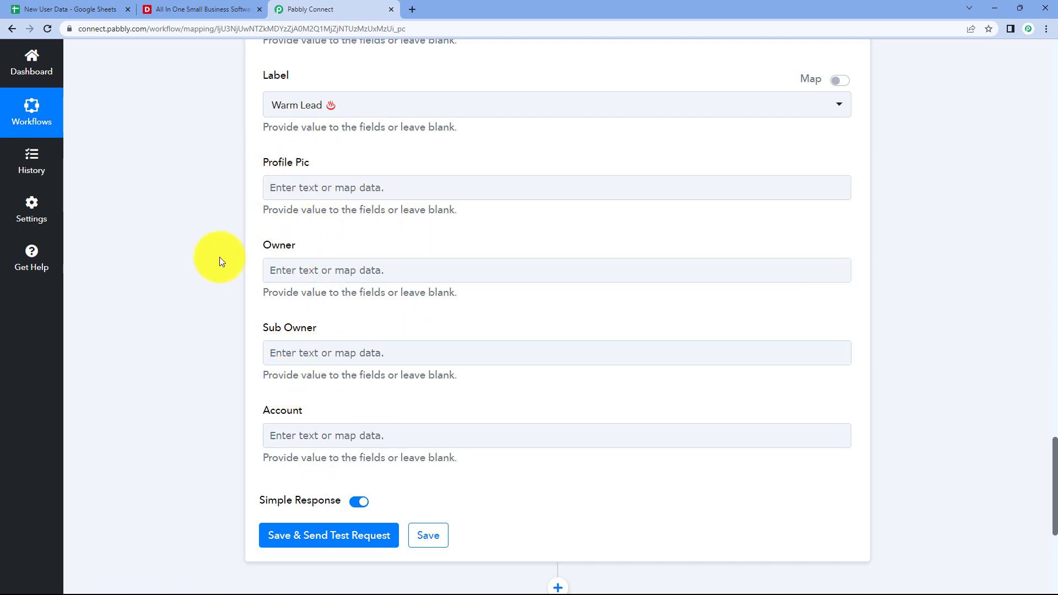
Glance at the New User Data spreadsheet, then return to the Deskera mapping form.
{"action": "left_click", "coordinate": [311, 185]}
{"action": "left_click", "coordinate": [314, 280]}
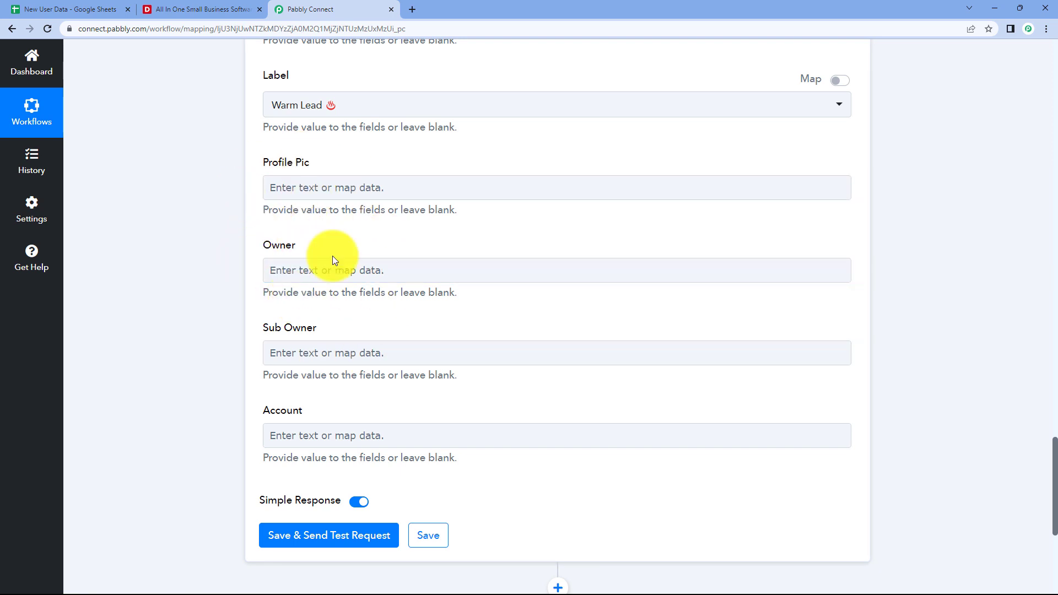
{"action": "left_click", "coordinate": [49, 10]}
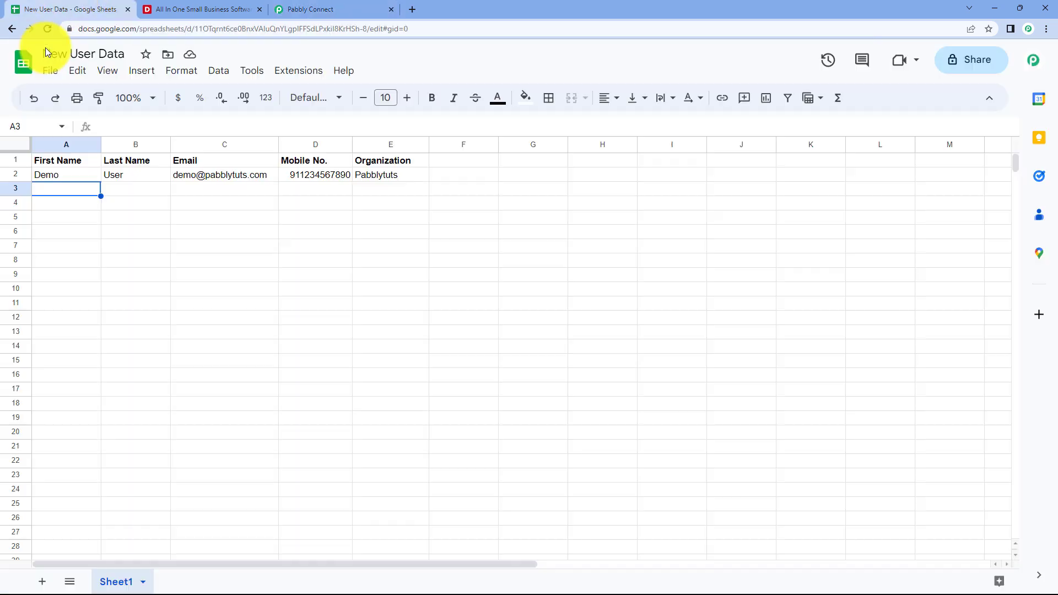
{"action": "left_click", "coordinate": [325, 8]}
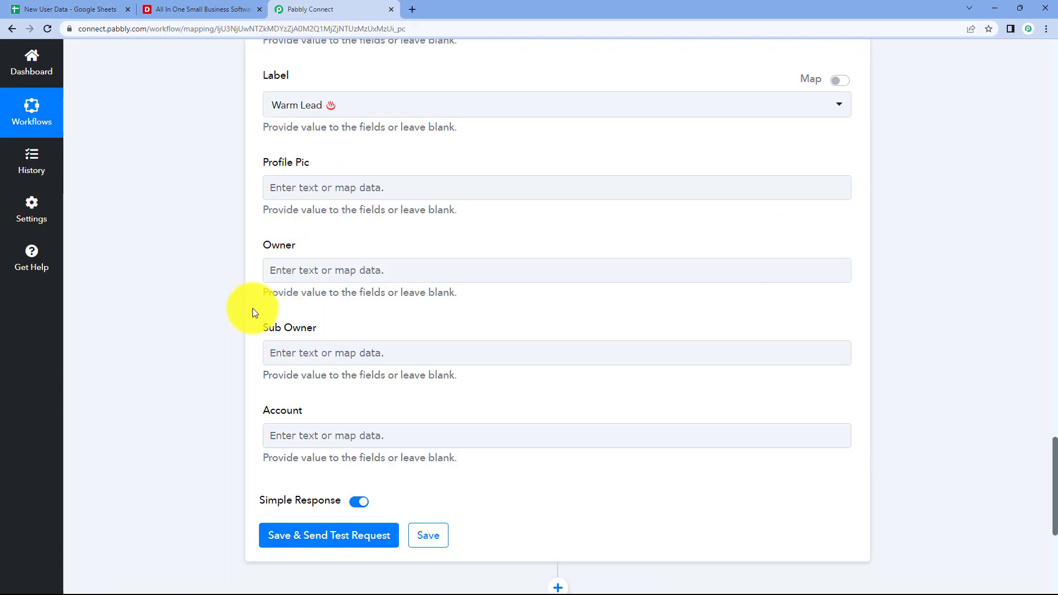
Save the Deskera step and send a test request.
{"action": "scroll", "coordinate": [330, 231], "scroll_direction": "down", "scroll_amount": 4}
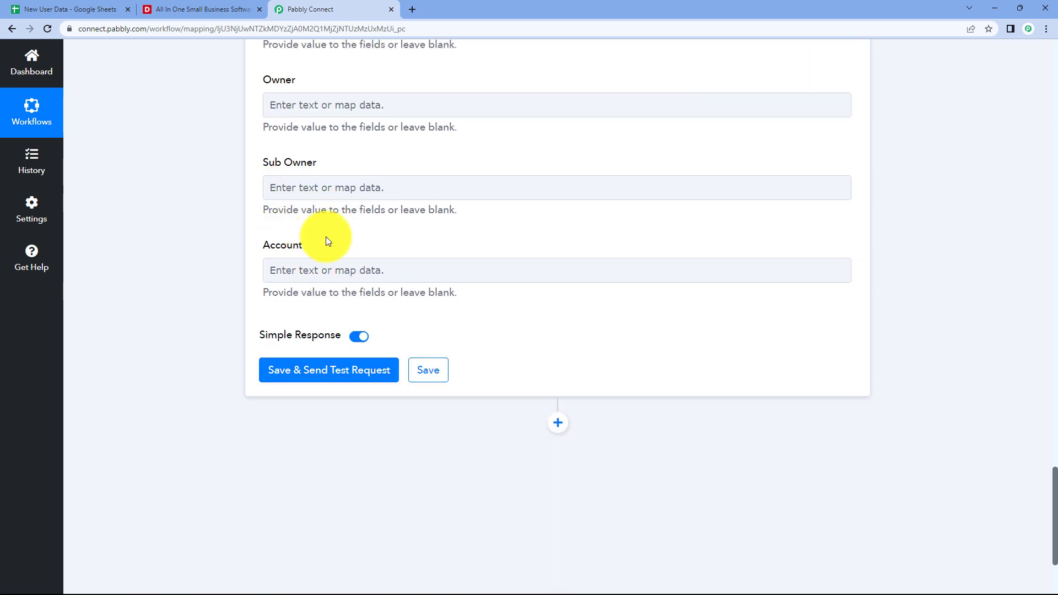
{"action": "scroll", "coordinate": [325, 212], "scroll_direction": "down", "scroll_amount": 1}
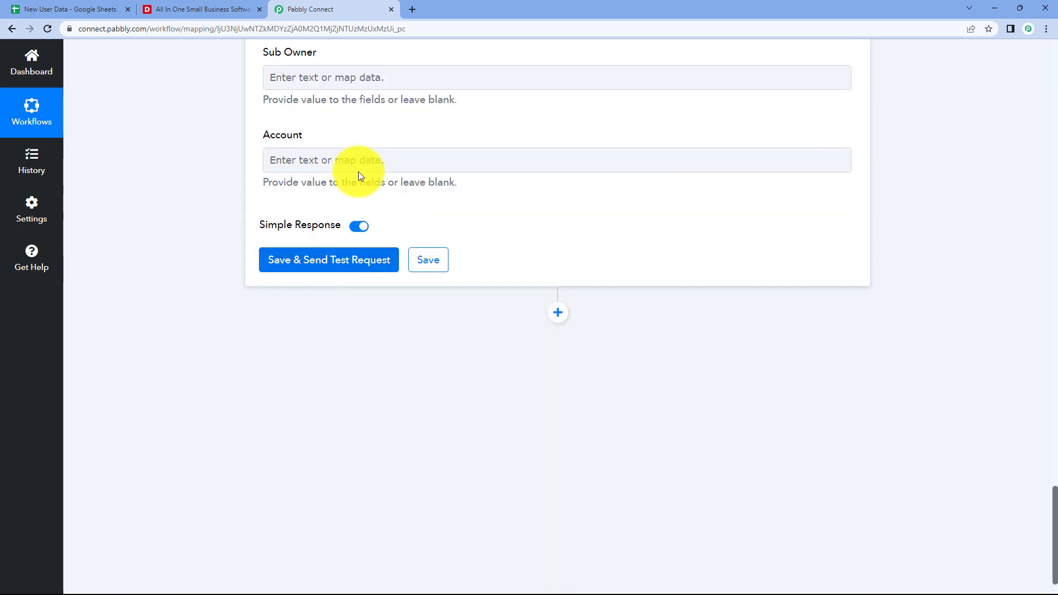
{"action": "left_click", "coordinate": [336, 261]}
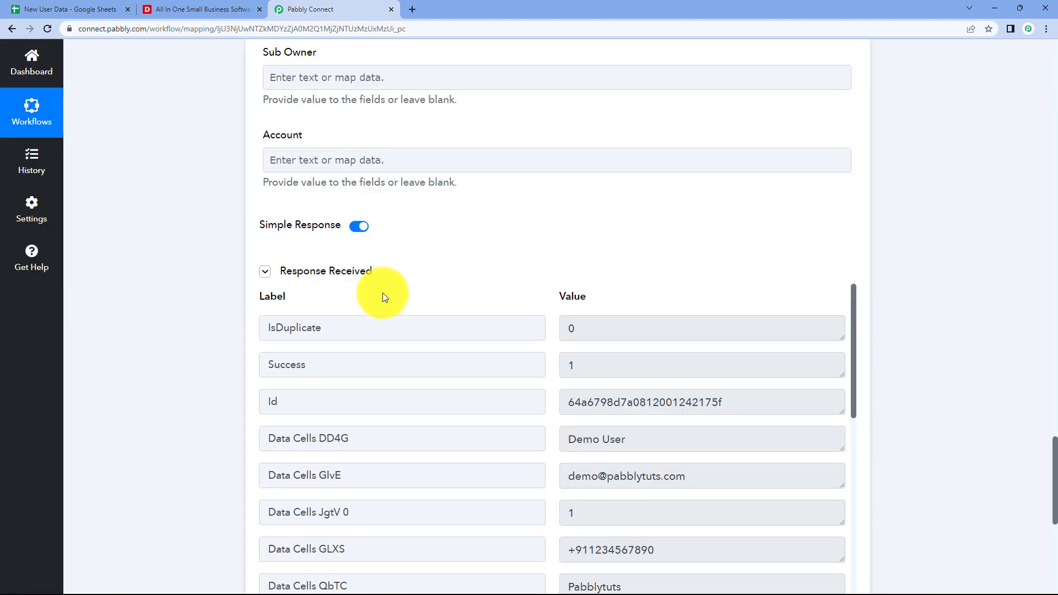
Review the test response showing Success 1, IsDuplicate 0 and a new contact ID.
{"action": "scroll", "coordinate": [511, 256], "scroll_direction": "down", "scroll_amount": 7}
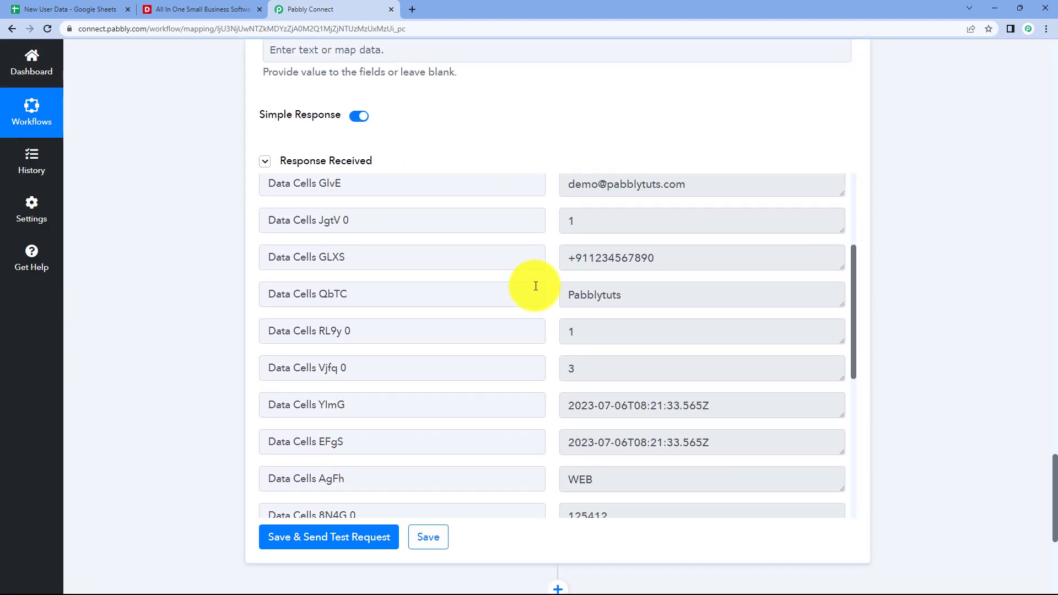
{"action": "scroll", "coordinate": [539, 264], "scroll_direction": "up", "scroll_amount": 5}
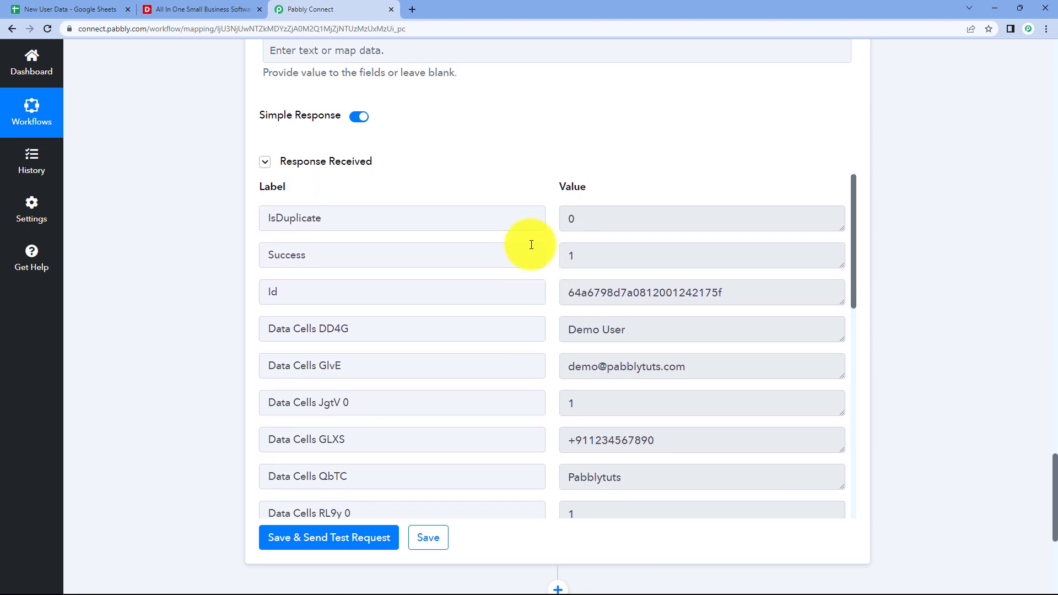
{"action": "scroll", "coordinate": [518, 259], "scroll_direction": "up", "scroll_amount": 2}
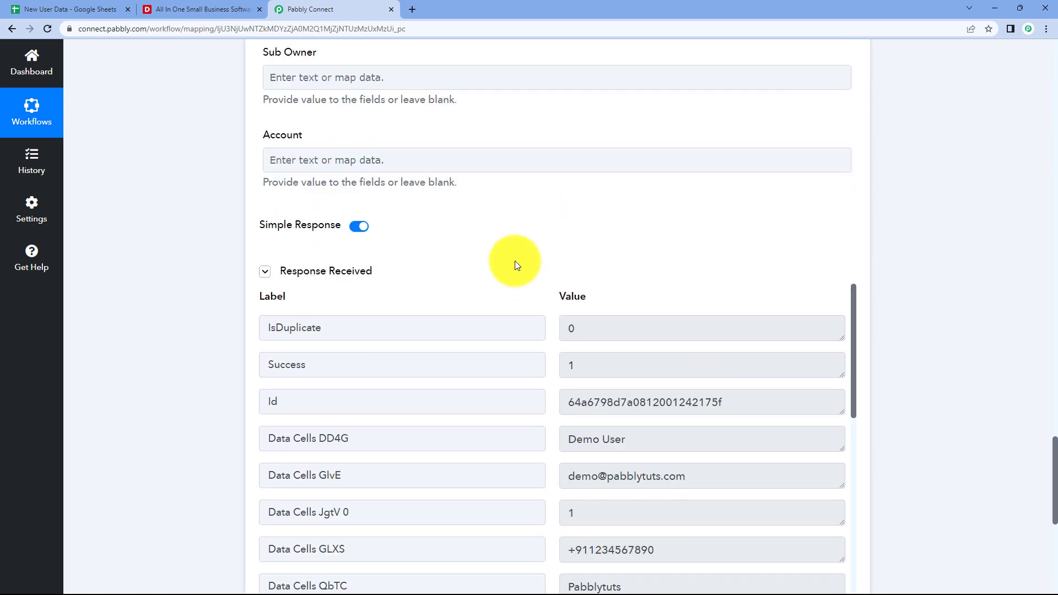
{"action": "scroll", "coordinate": [514, 263], "scroll_direction": "up", "scroll_amount": 10}
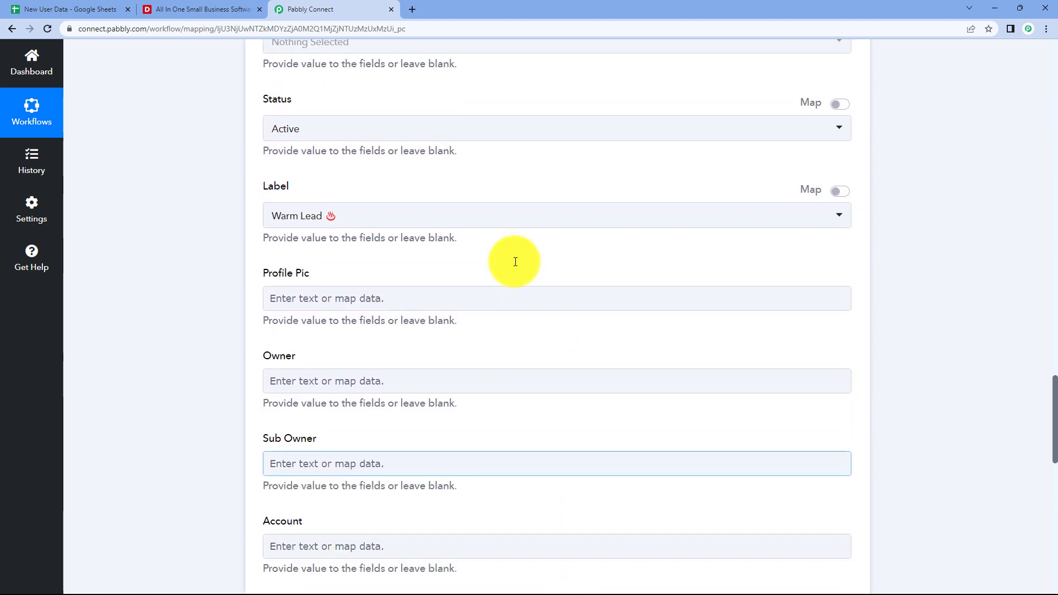
{"action": "scroll", "coordinate": [515, 261], "scroll_direction": "up", "scroll_amount": 7}
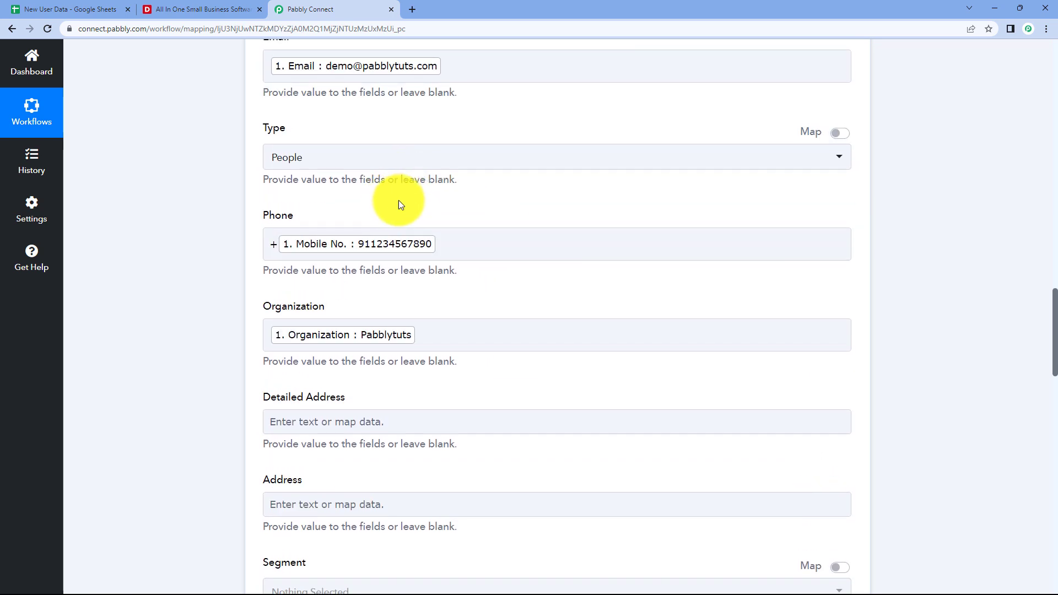
{"action": "scroll", "coordinate": [402, 203], "scroll_direction": "up", "scroll_amount": 2}
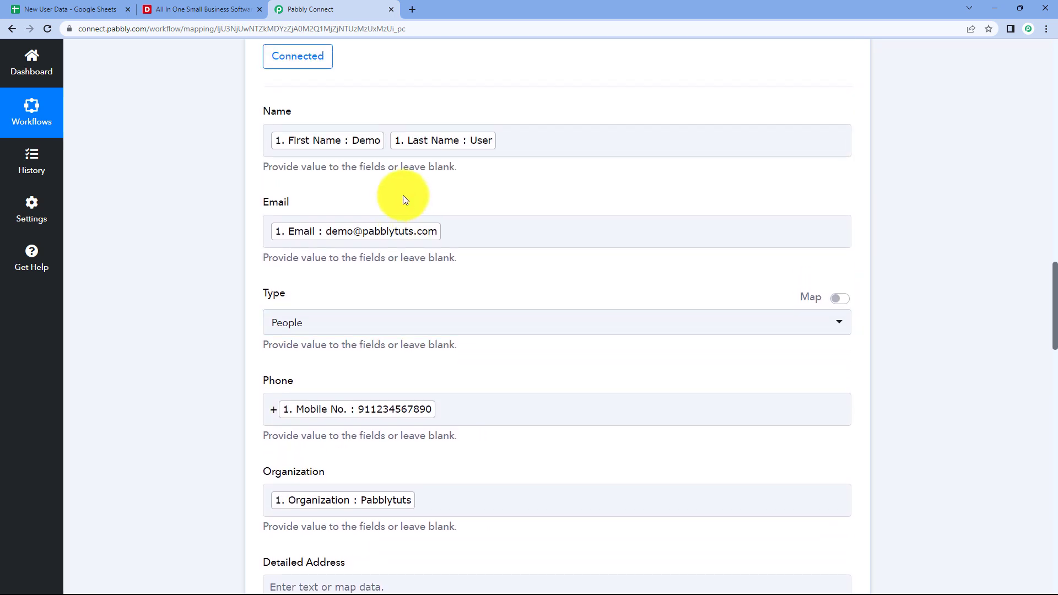
View the single test row in New User Data, then go to the Deskera dashboard.
{"action": "left_click", "coordinate": [92, 5]}
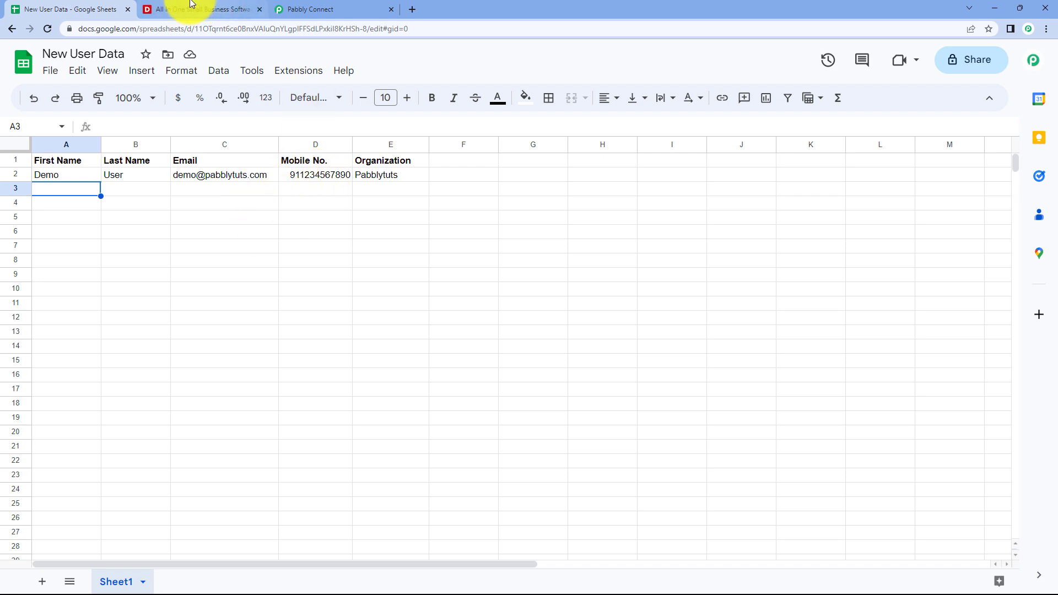
{"action": "left_click", "coordinate": [197, 5]}
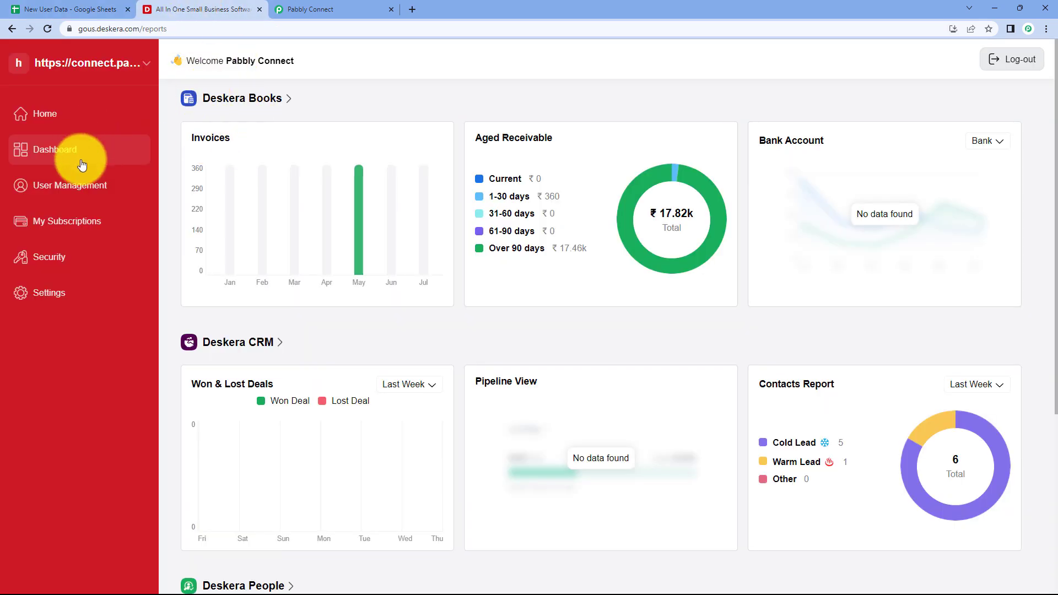
Open Deskera CRM's Contacts list to see the Pabblytuts test contact, then return to the spreadsheet.
{"action": "left_click", "coordinate": [272, 344]}
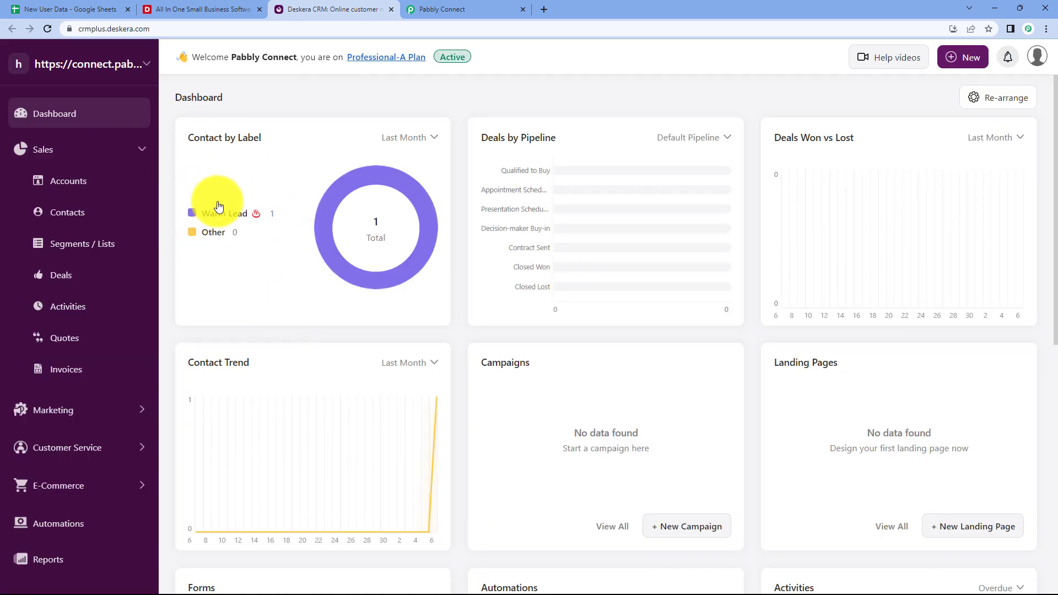
{"action": "left_click", "coordinate": [75, 218]}
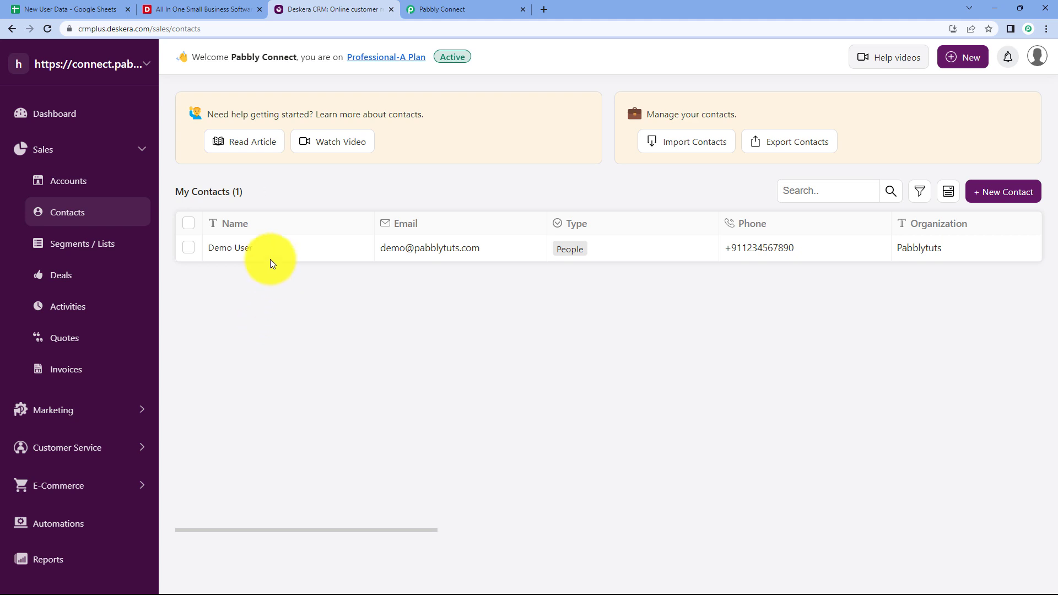
{"action": "left_click", "coordinate": [83, 7]}
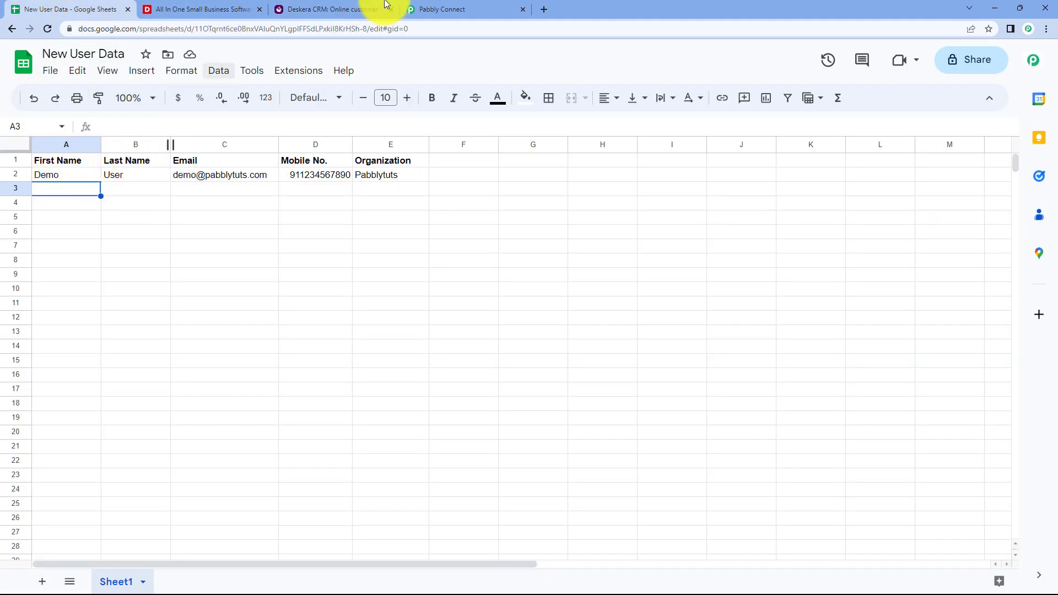
Switch to Deskera CRM's contacts list showing the single Demo User contact.
{"action": "left_click", "coordinate": [331, 9]}
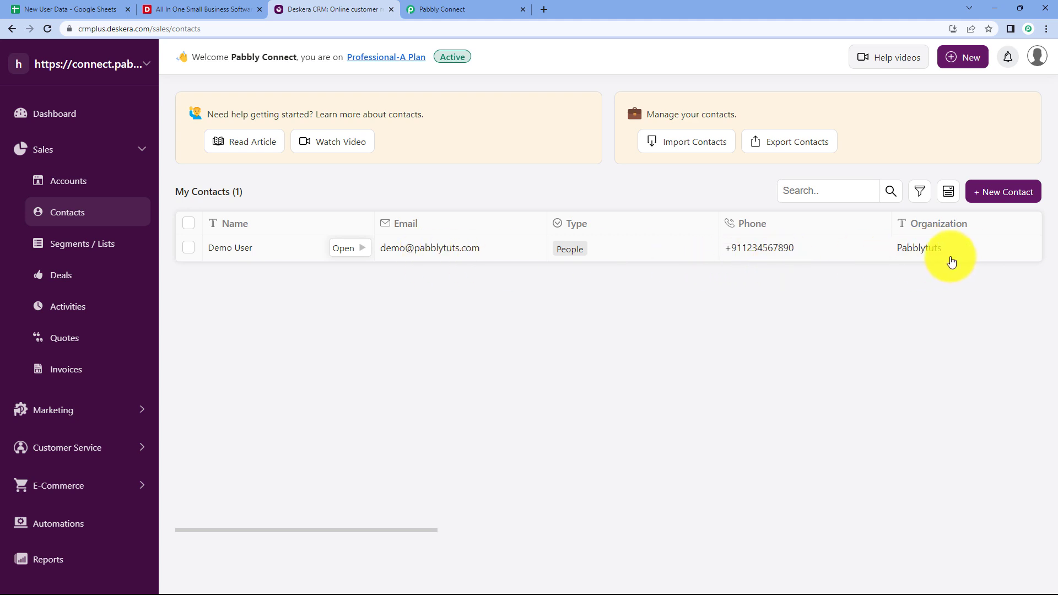
Collapse the Deskera and Google Sheets cards of the active workflow, then return to New User Data.
{"action": "left_click", "coordinate": [471, 9]}
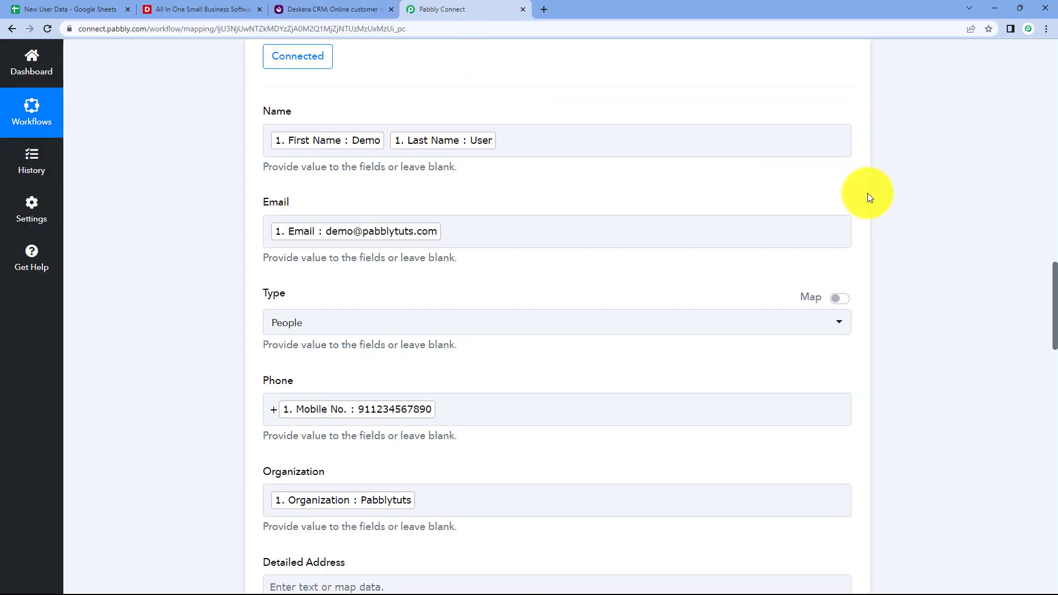
{"action": "scroll", "coordinate": [868, 197], "scroll_direction": "up", "scroll_amount": 5}
{"action": "left_click", "coordinate": [853, 108]}
{"action": "right_click", "coordinate": [893, 196]}
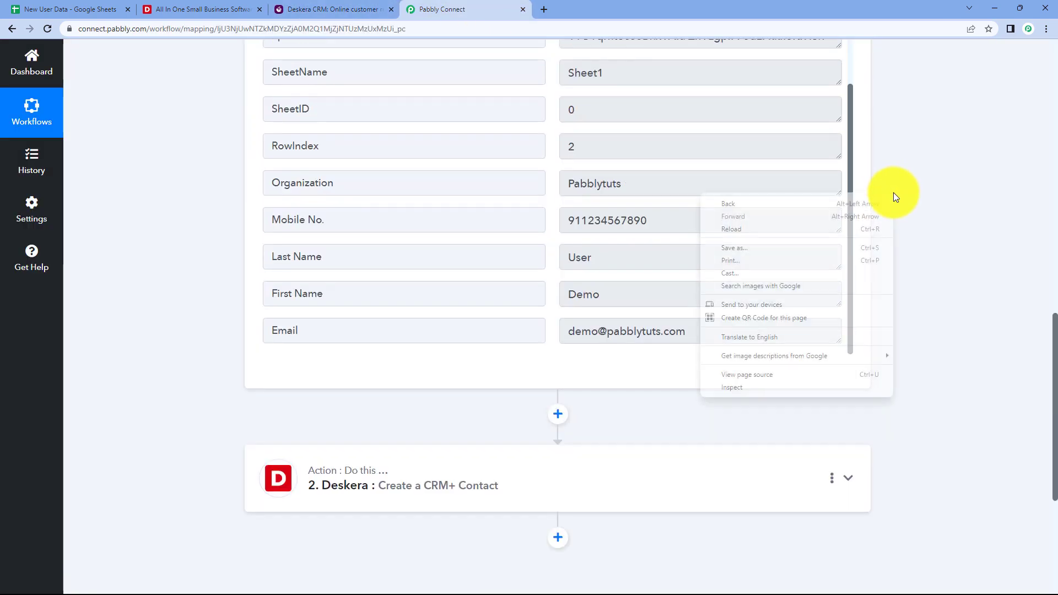
{"action": "scroll", "coordinate": [892, 160], "scroll_direction": "up", "scroll_amount": 10}
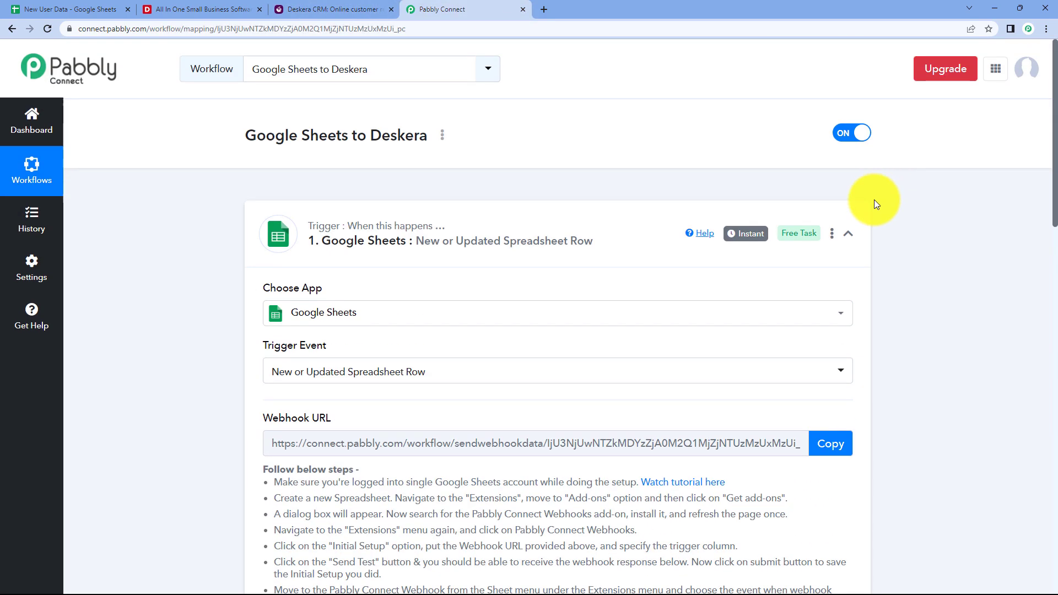
{"action": "left_click", "coordinate": [848, 233]}
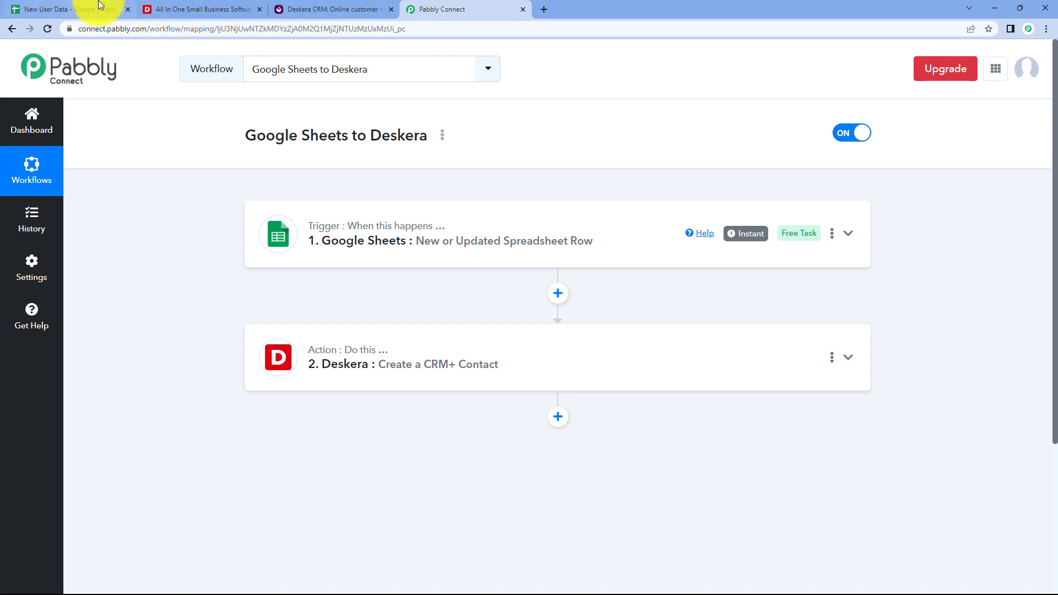
{"action": "left_click", "coordinate": [65, 10]}
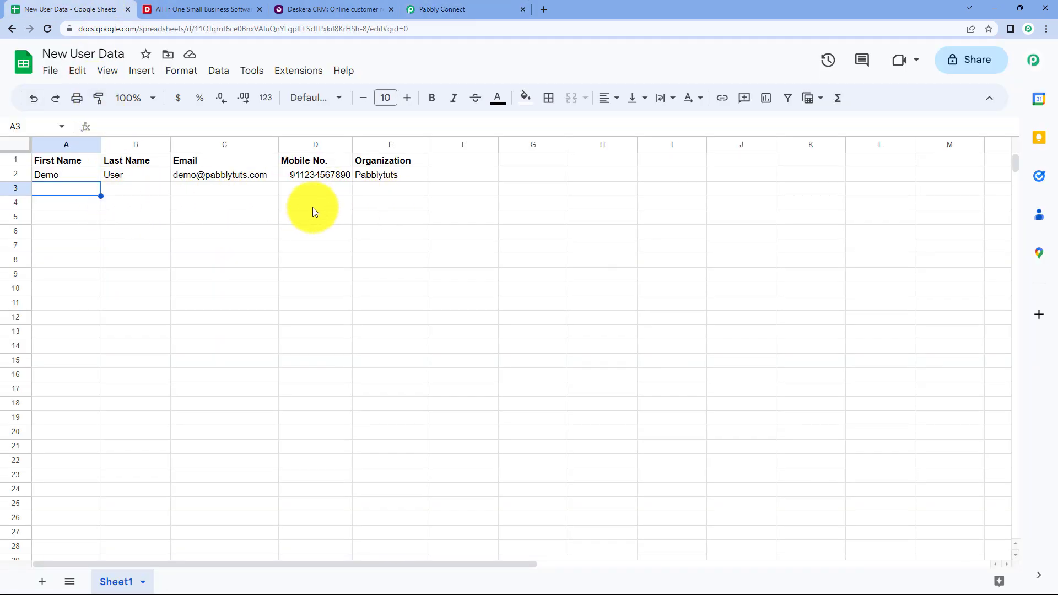
{"action": "left_click", "coordinate": [308, 9]}
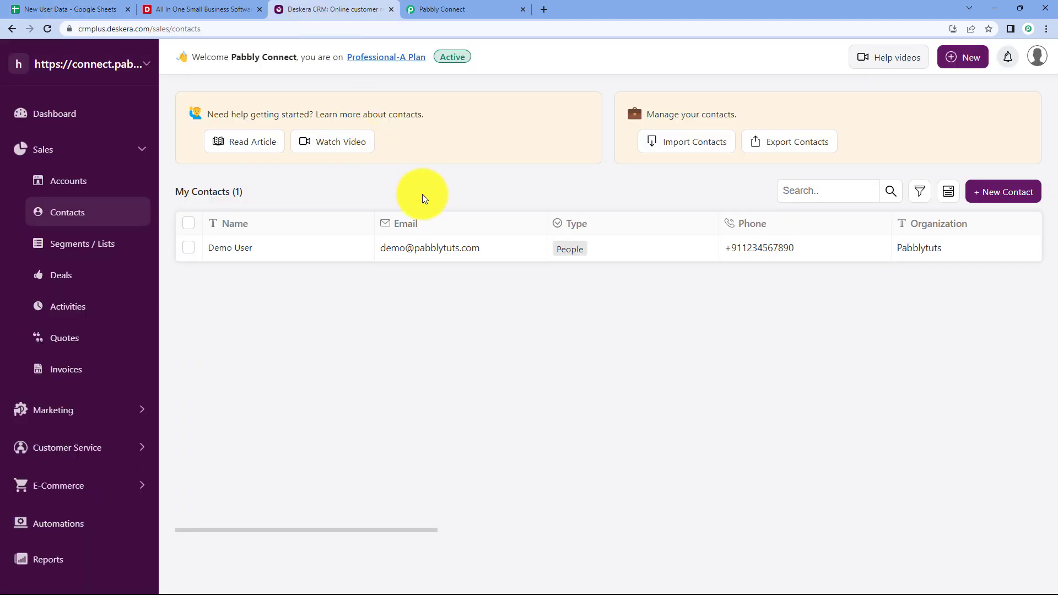
{"action": "left_click", "coordinate": [74, 7]}
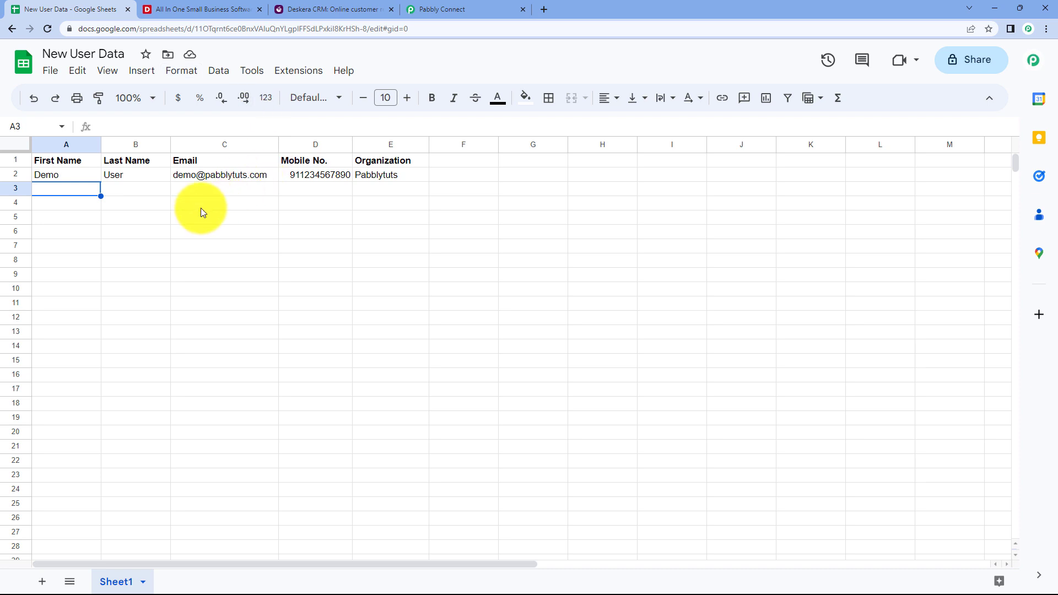
Enter Test, User and the test email address into A3:C3, fixing a stray email character.
{"action": "type", "text": "Test"}
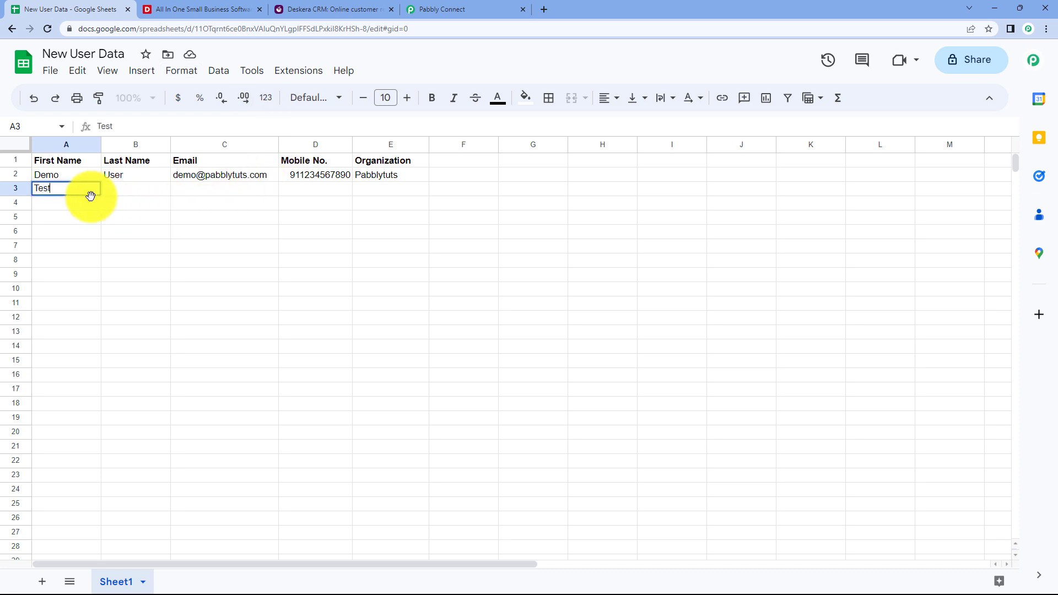
{"action": "key", "text": "Tab"}
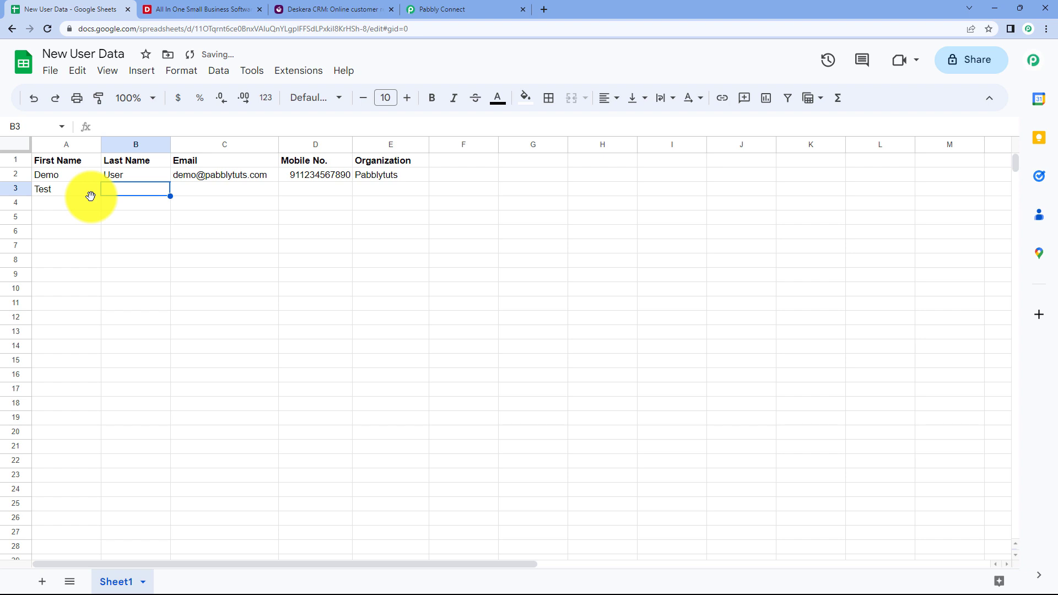
{"action": "type", "text": "Y"}
{"action": "key", "text": "Tab"}
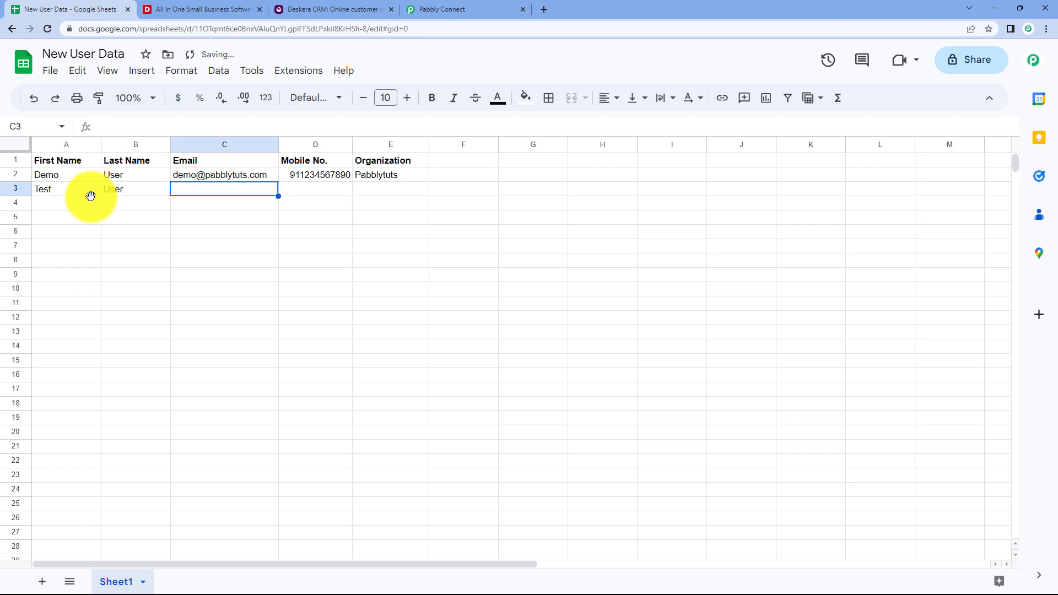
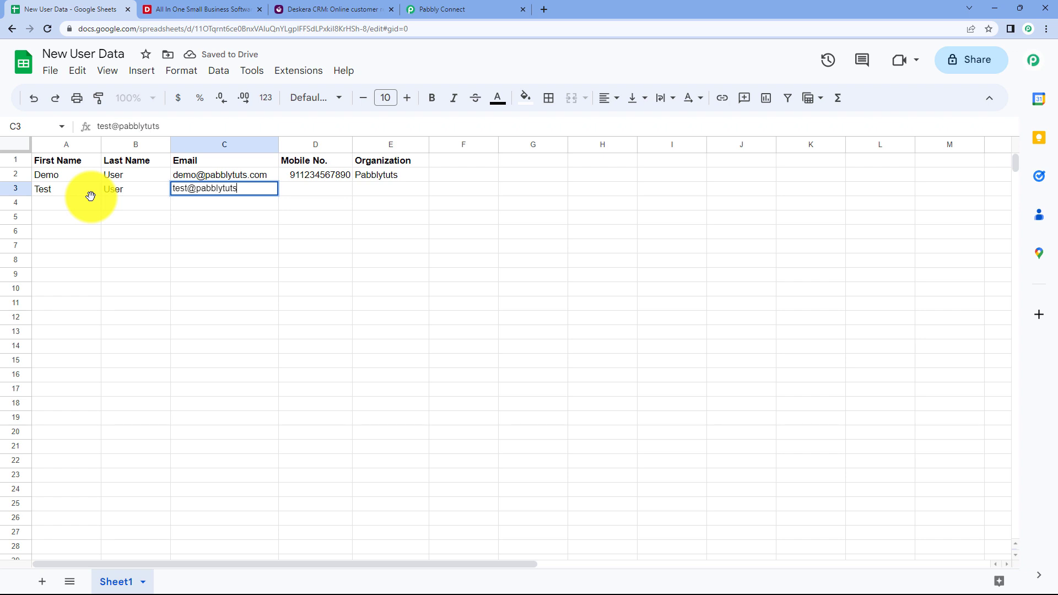
{"action": "key", "text": "Left"}
{"action": "key", "text": "Left"}
{"action": "key", "text": "BackSpace"}
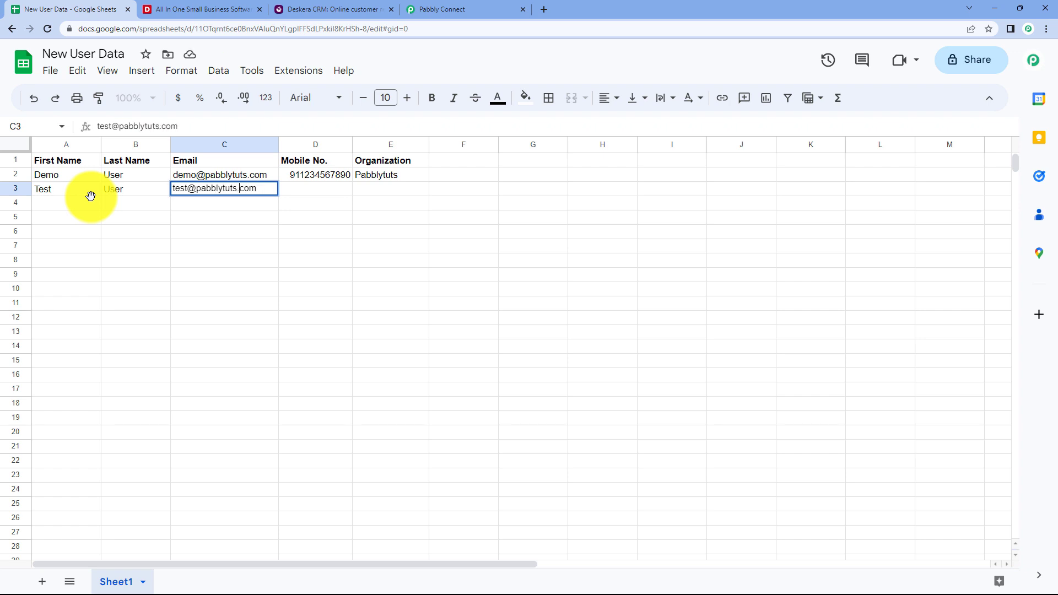
{"action": "left_click", "coordinate": [316, 192]}
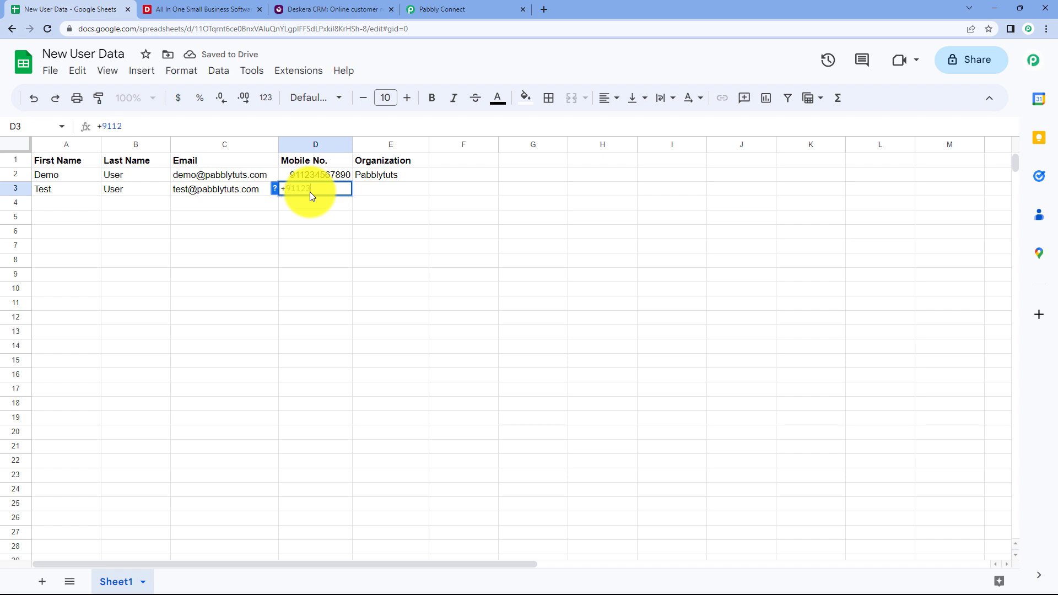
Enter the mobile number and the organization Google into D3:E3, finishing the row.
{"action": "left_click", "coordinate": [354, 193]}
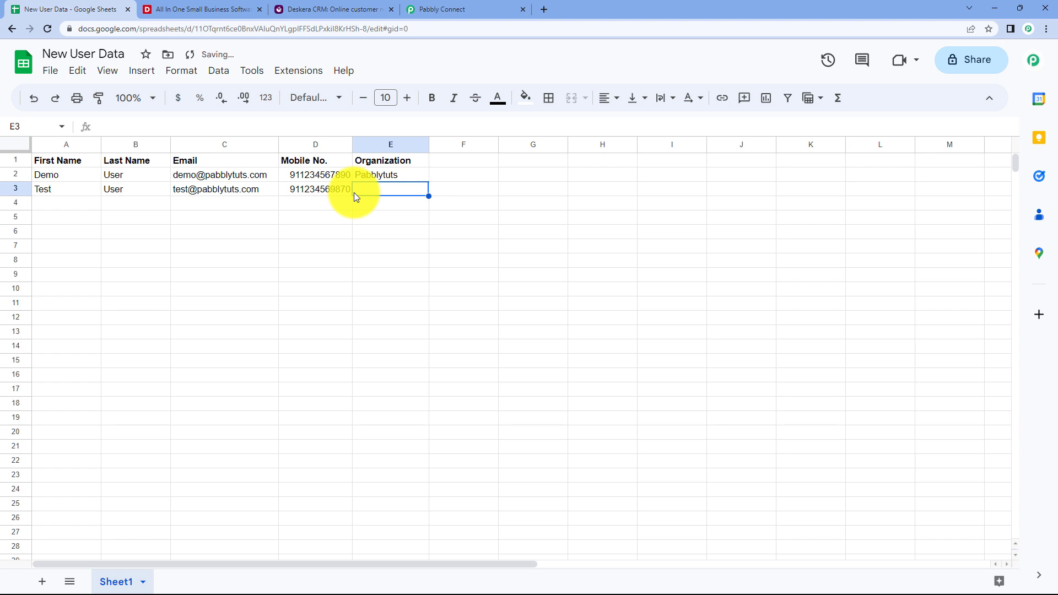
{"action": "type", "text": "Google"}
{"action": "key", "text": "Tab"}
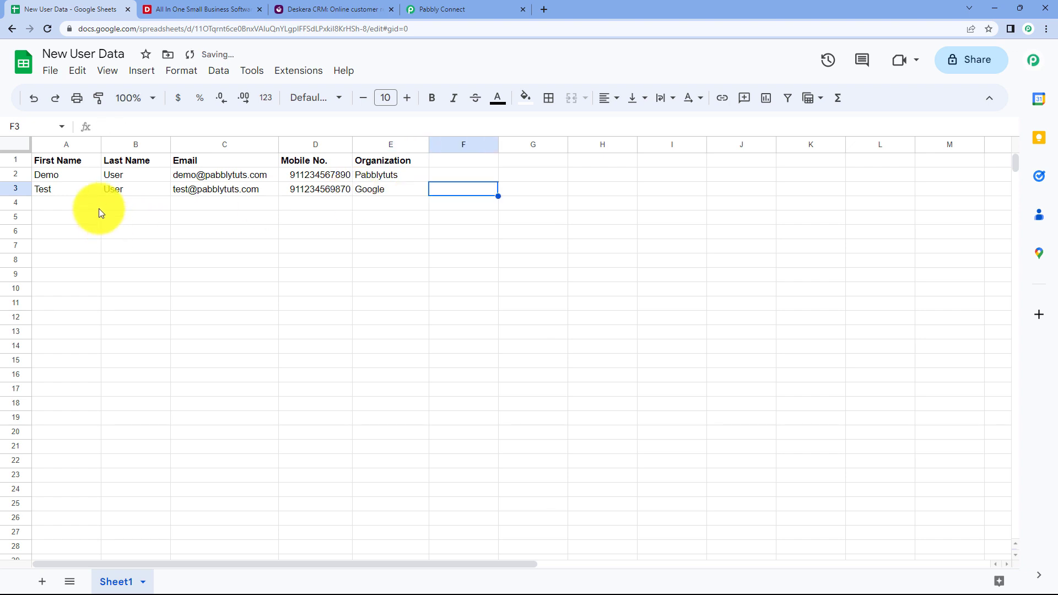
{"action": "key", "text": "Return"}
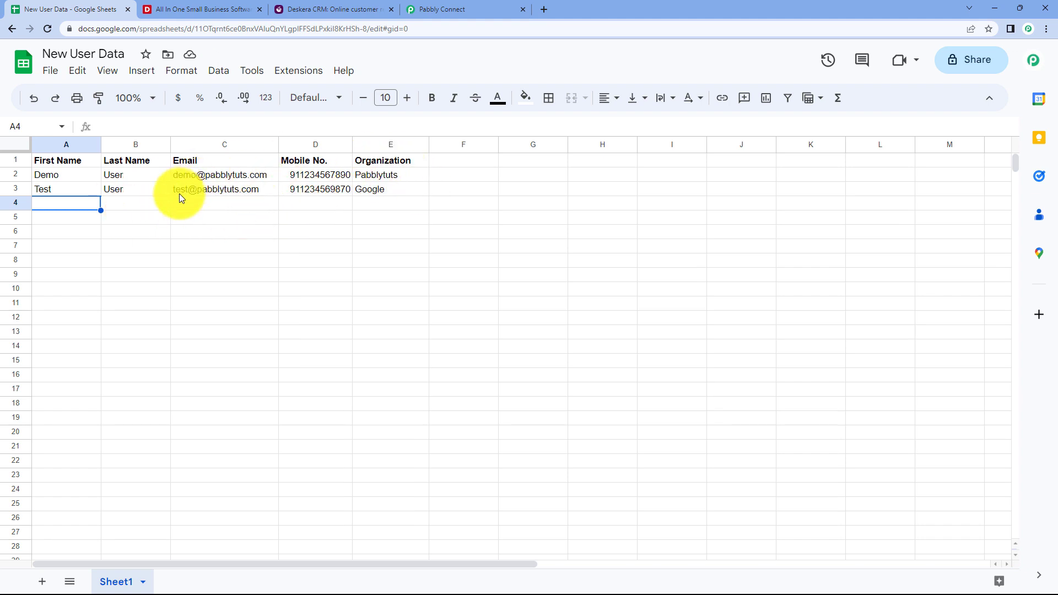
{"action": "mouse_move", "coordinate": [242, 198]}
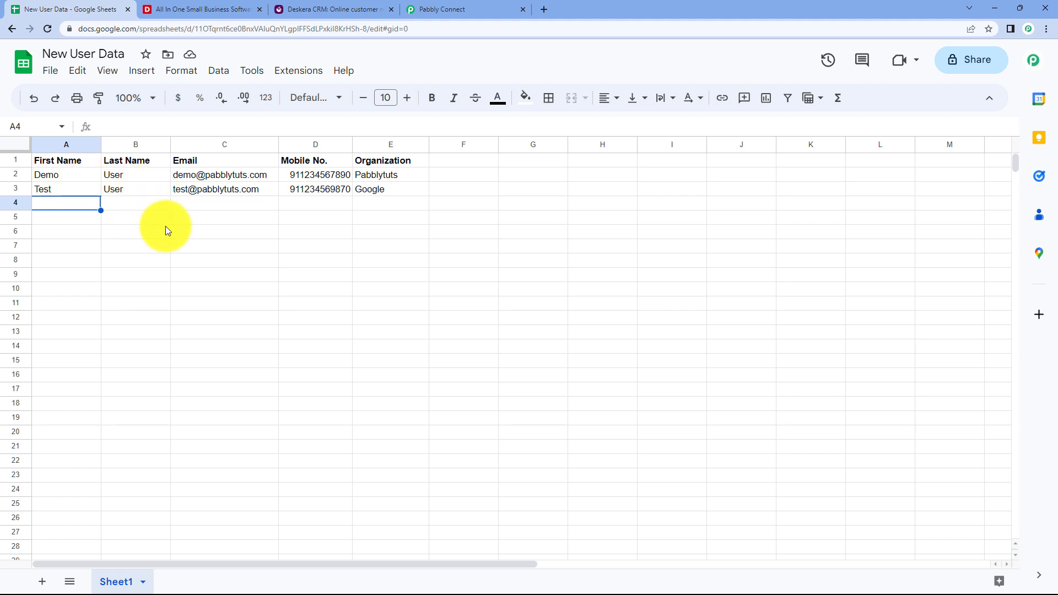
Reload Deskera contacts to see Test User from Google, then go back to the Pabbly workflow.
{"action": "left_click", "coordinate": [350, 9]}
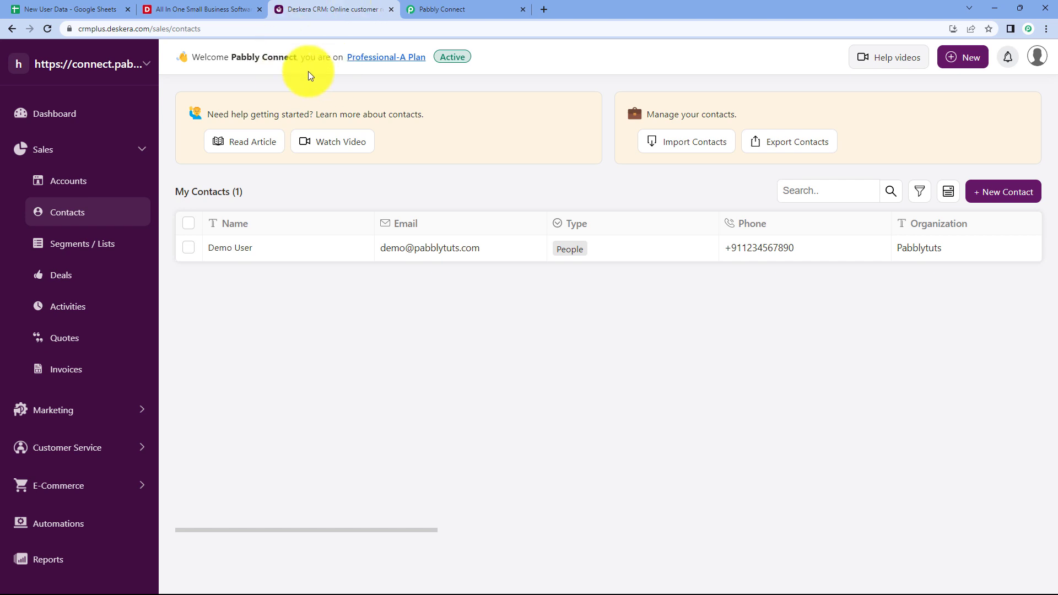
{"action": "left_click", "coordinate": [47, 29]}
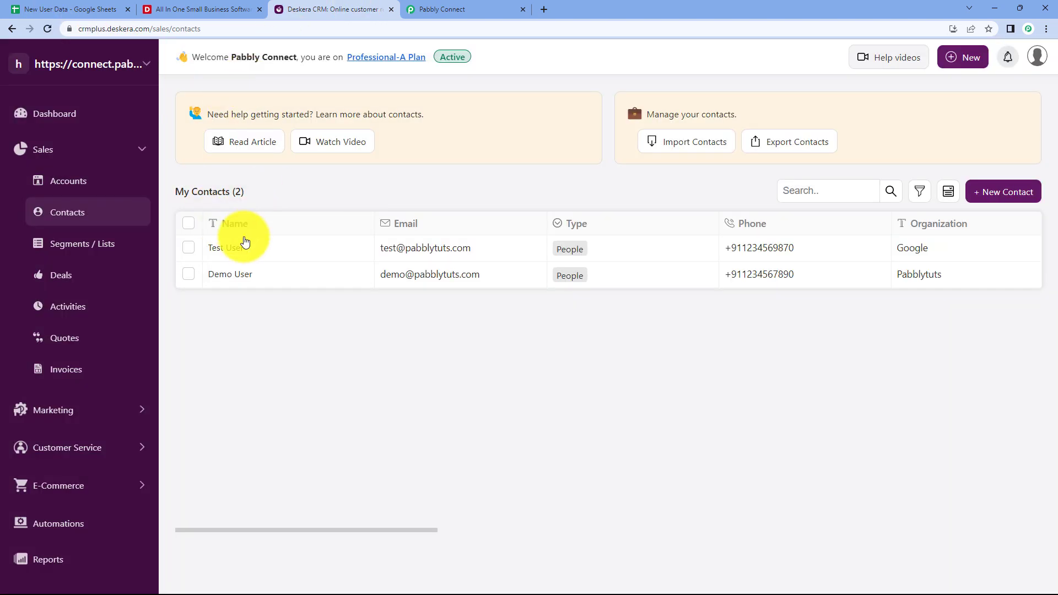
{"action": "mouse_move", "coordinate": [276, 243]}
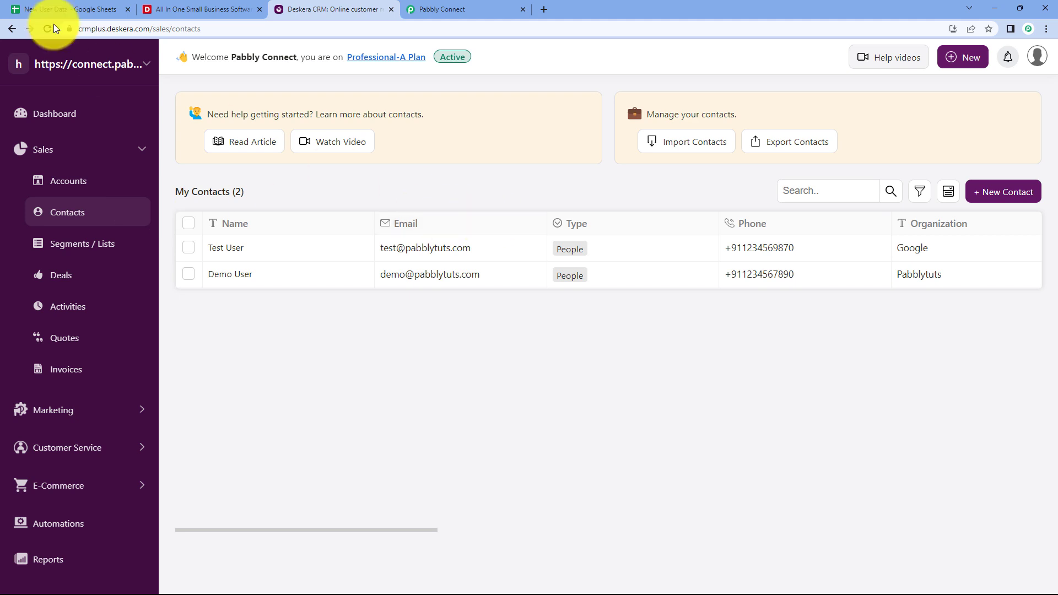
{"action": "left_click", "coordinate": [50, 7]}
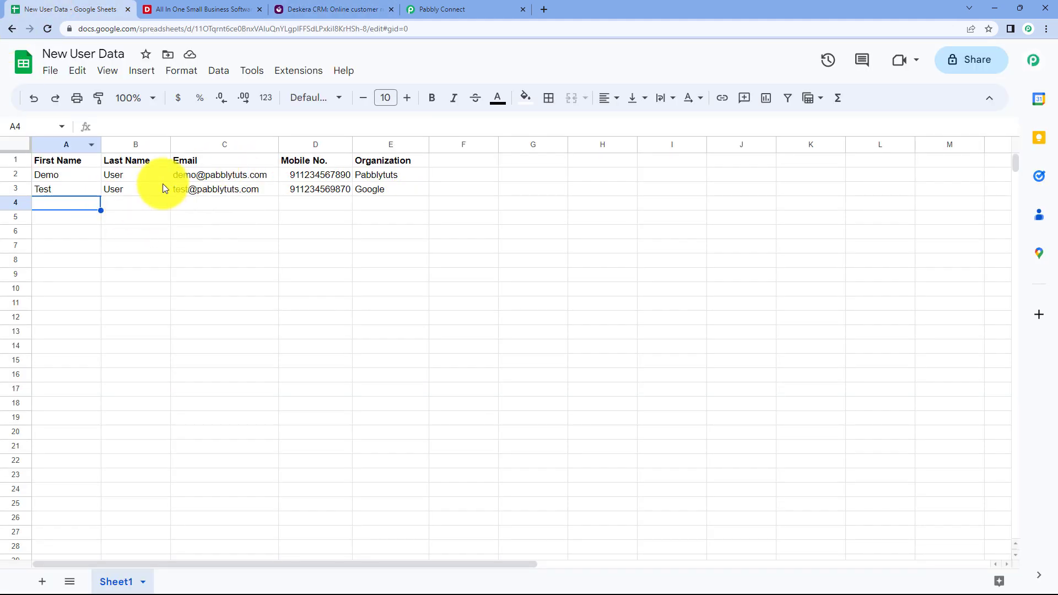
{"action": "left_click", "coordinate": [461, 7]}
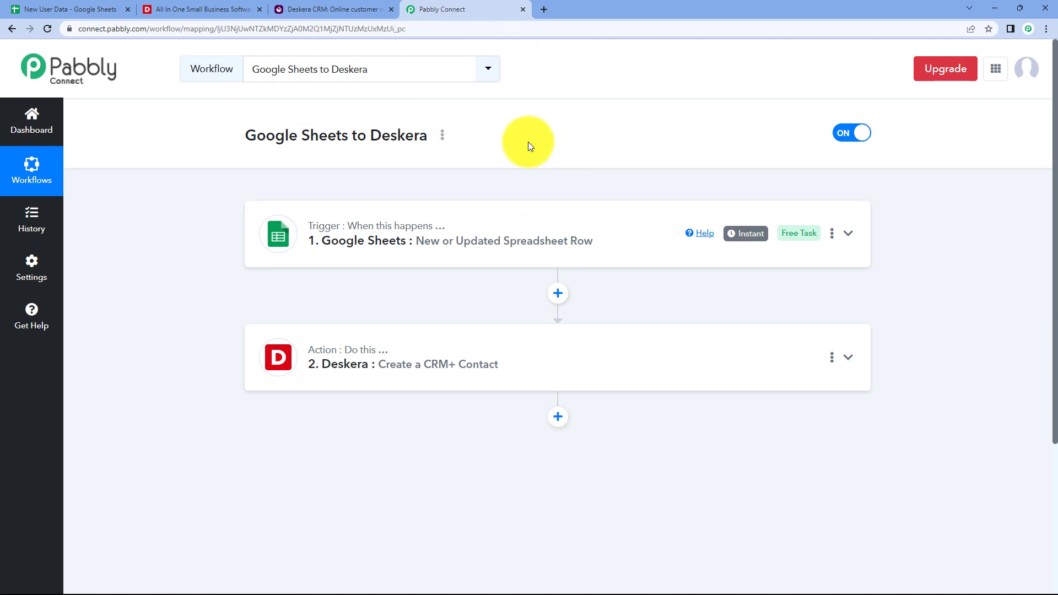